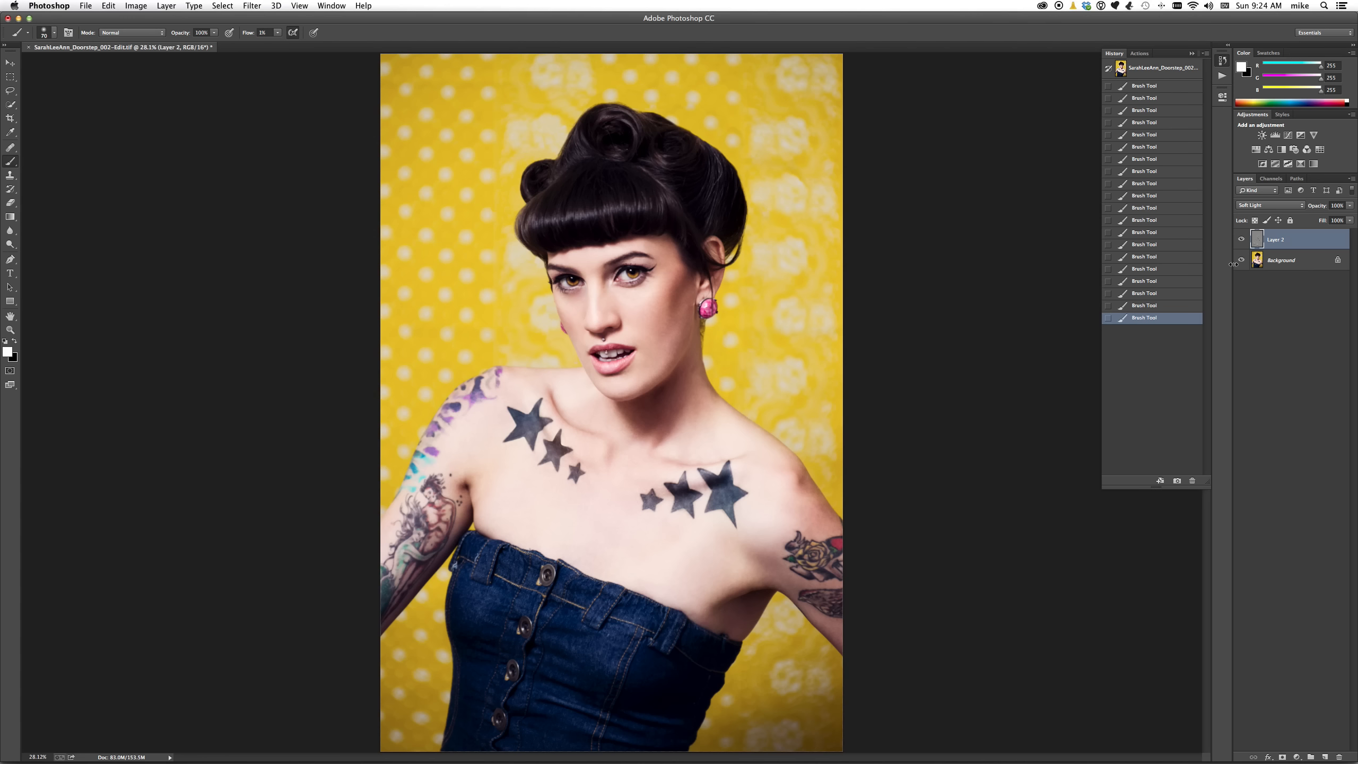
Toggle Layer 2's visibility off and on to compare the portrait with and without the dodge and burn layer.
left_click(1241, 239)
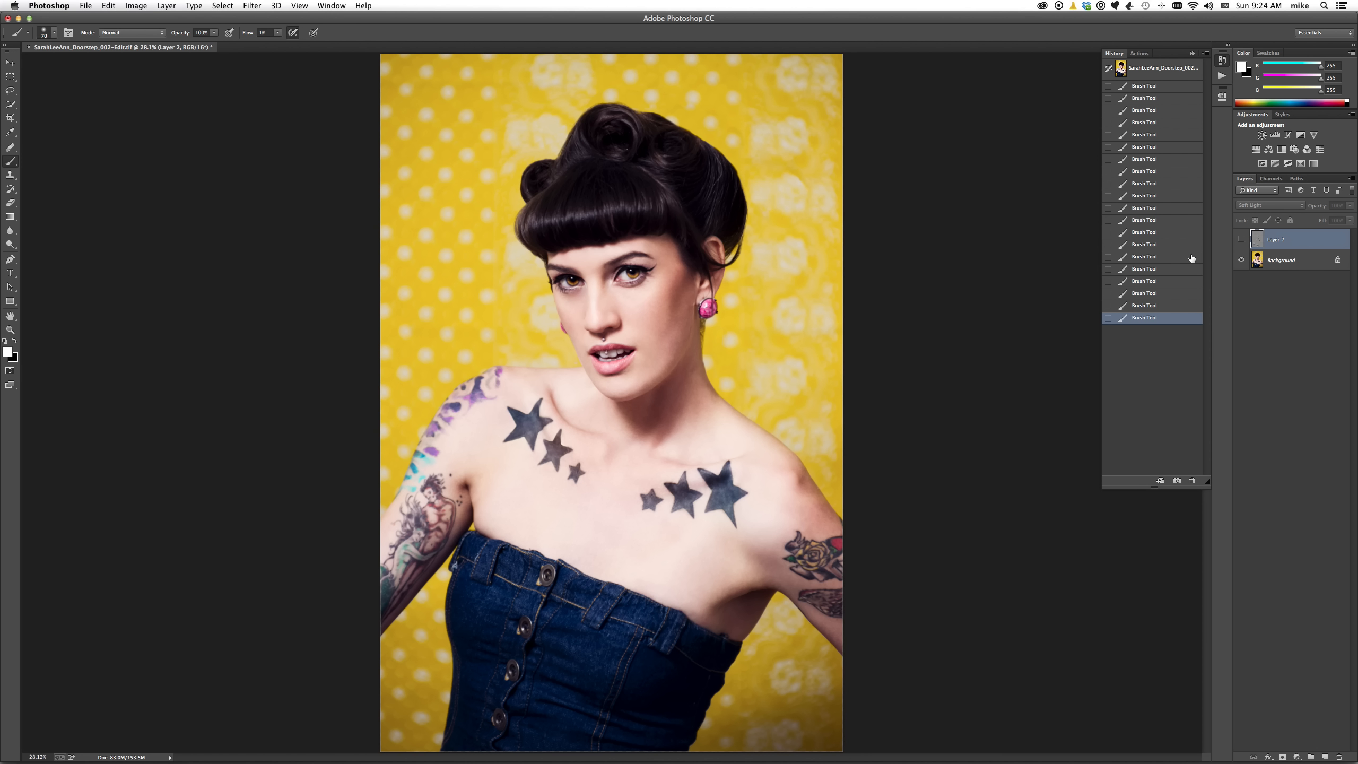
left_click(1241, 240)
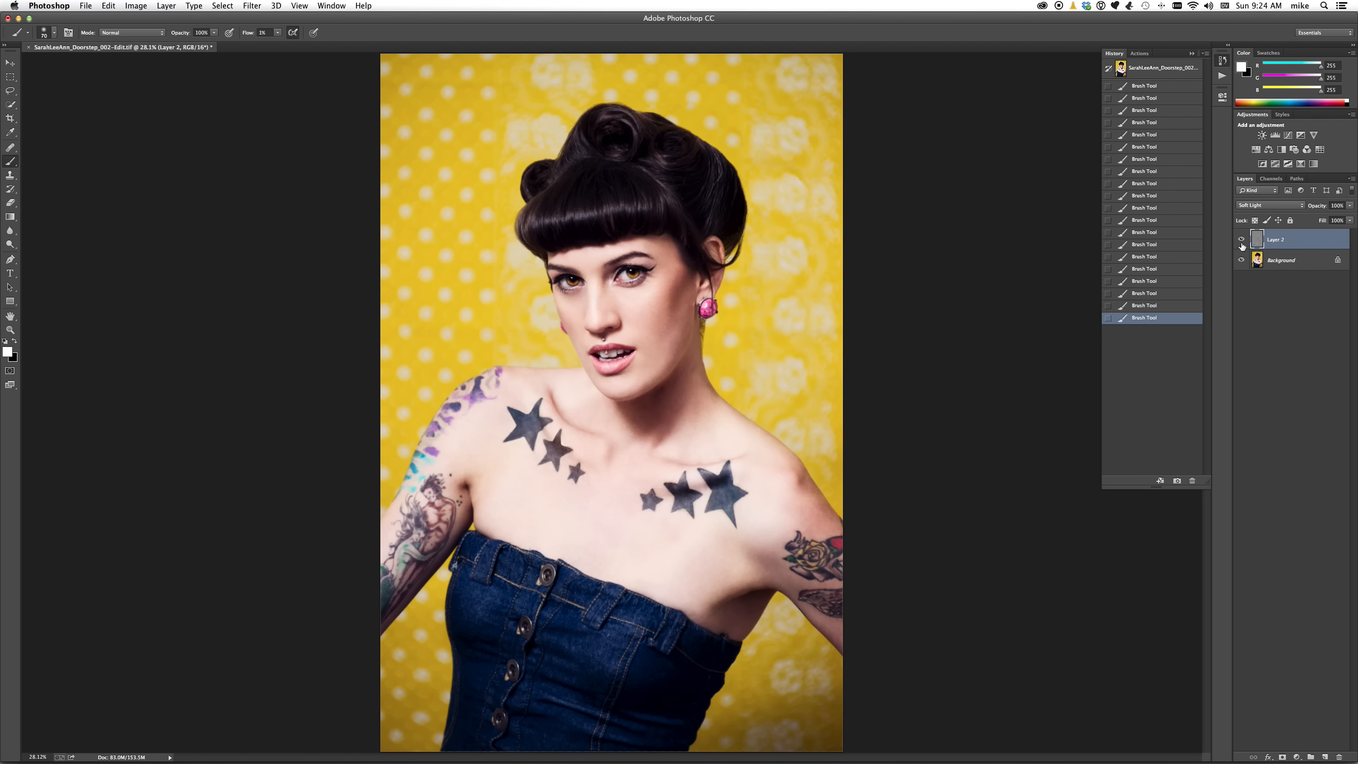
left_click(1242, 244)
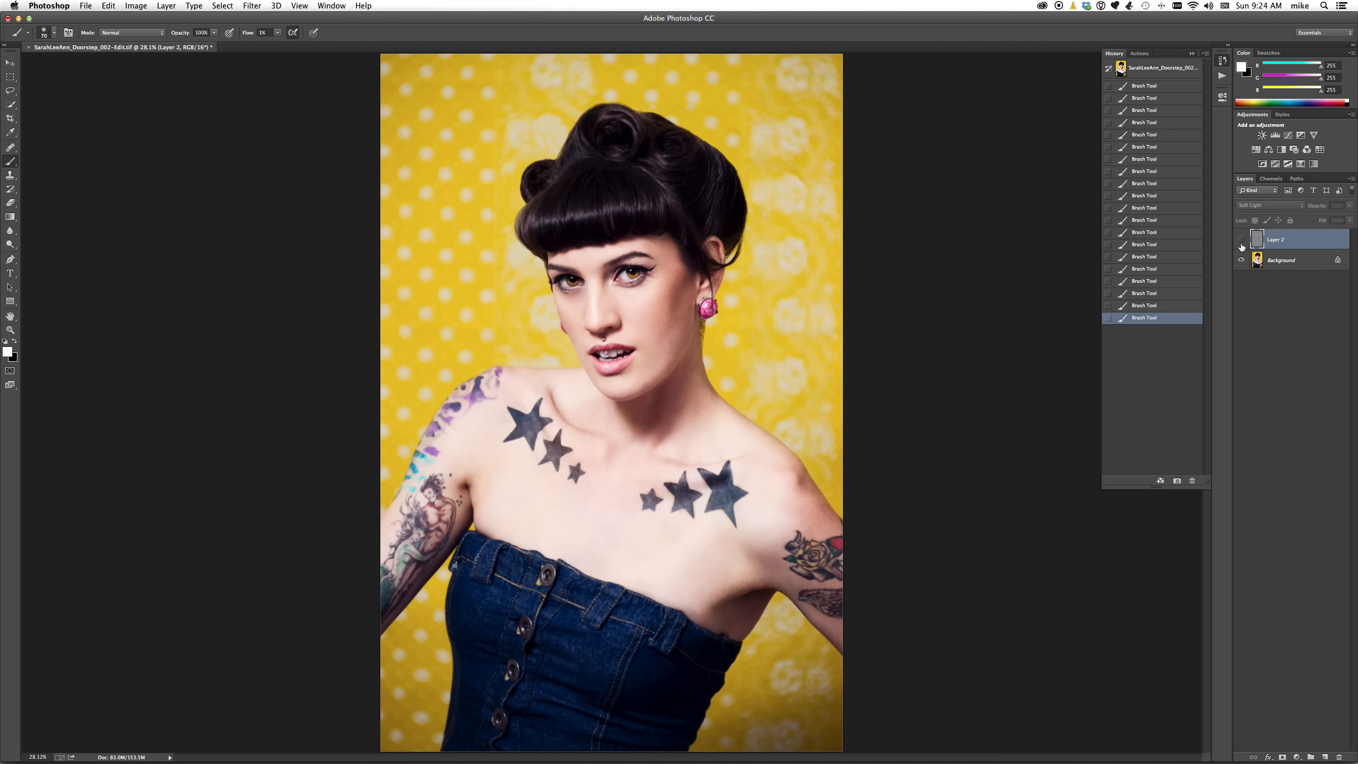
left_click(1240, 247)
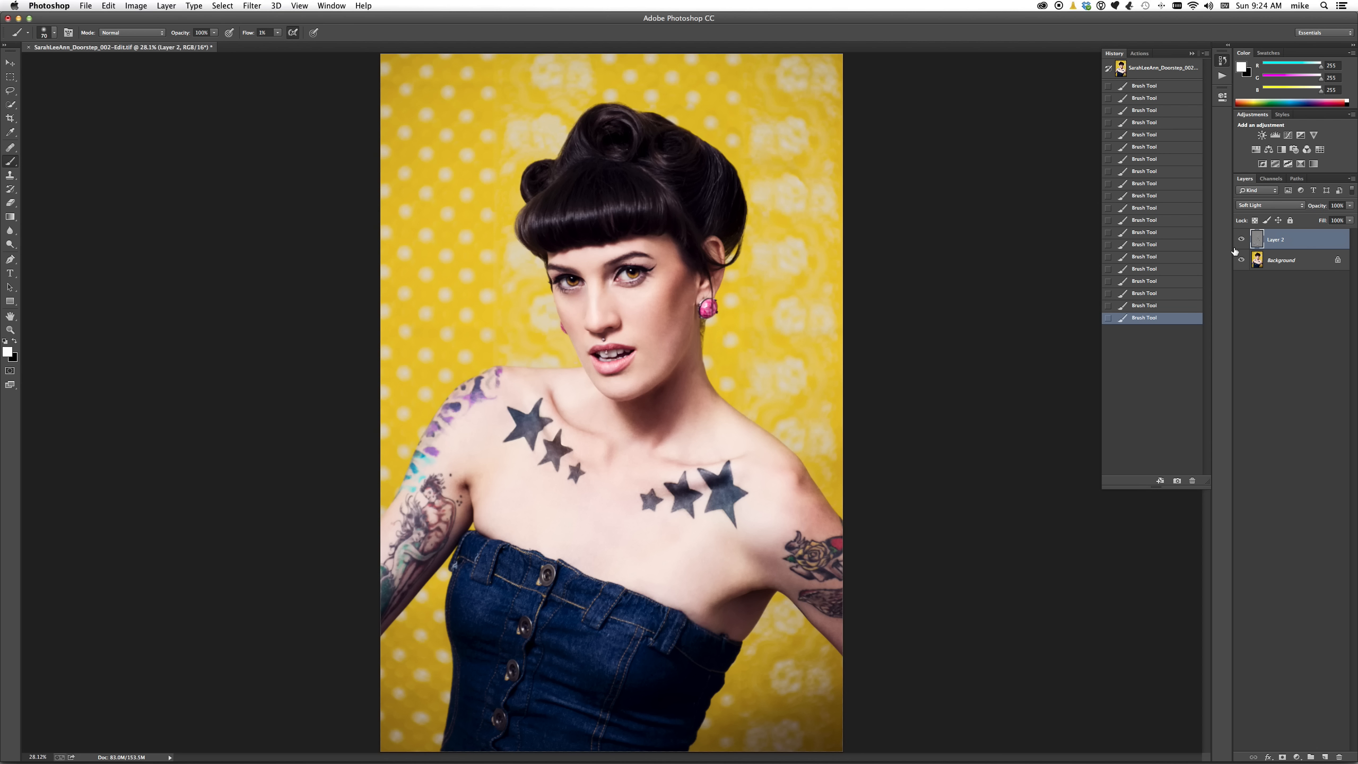
left_click(1240, 241)
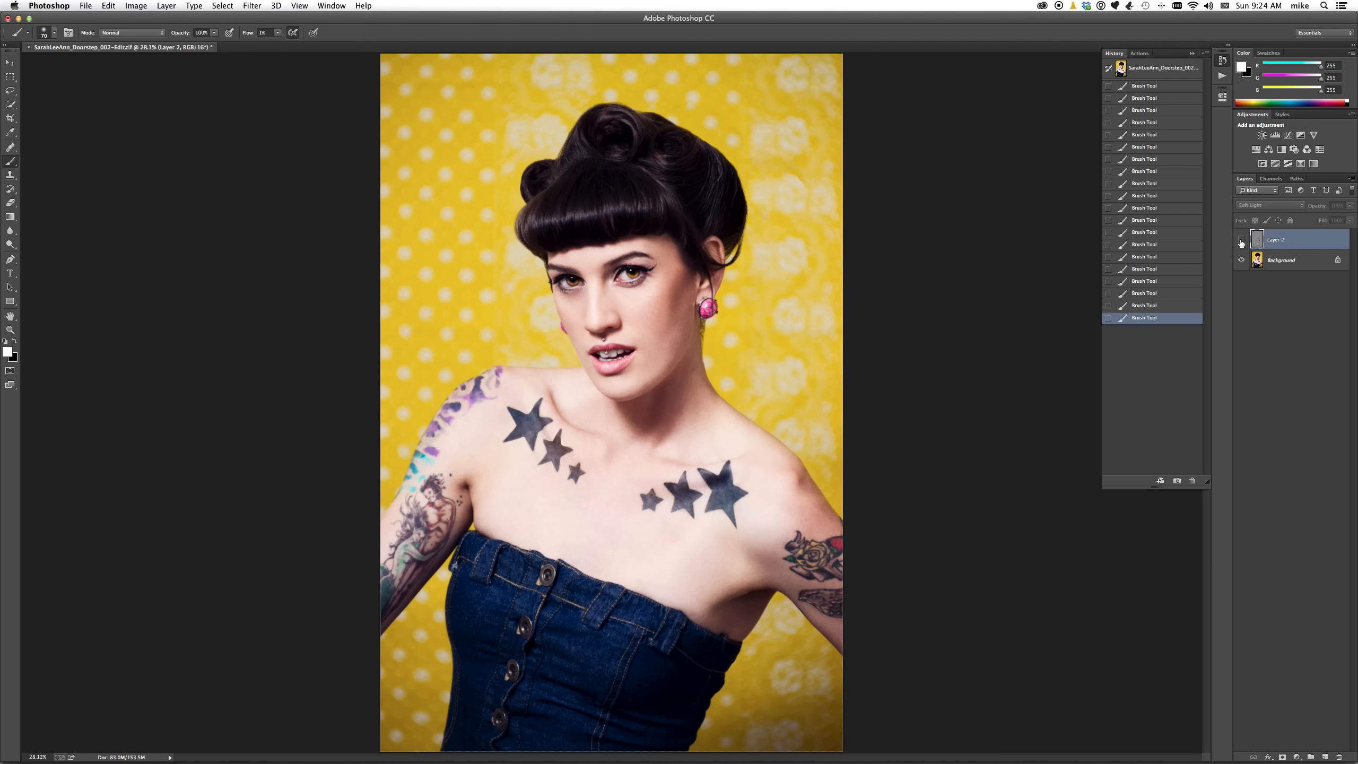
left_click(1240, 241)
left_click(1240, 240)
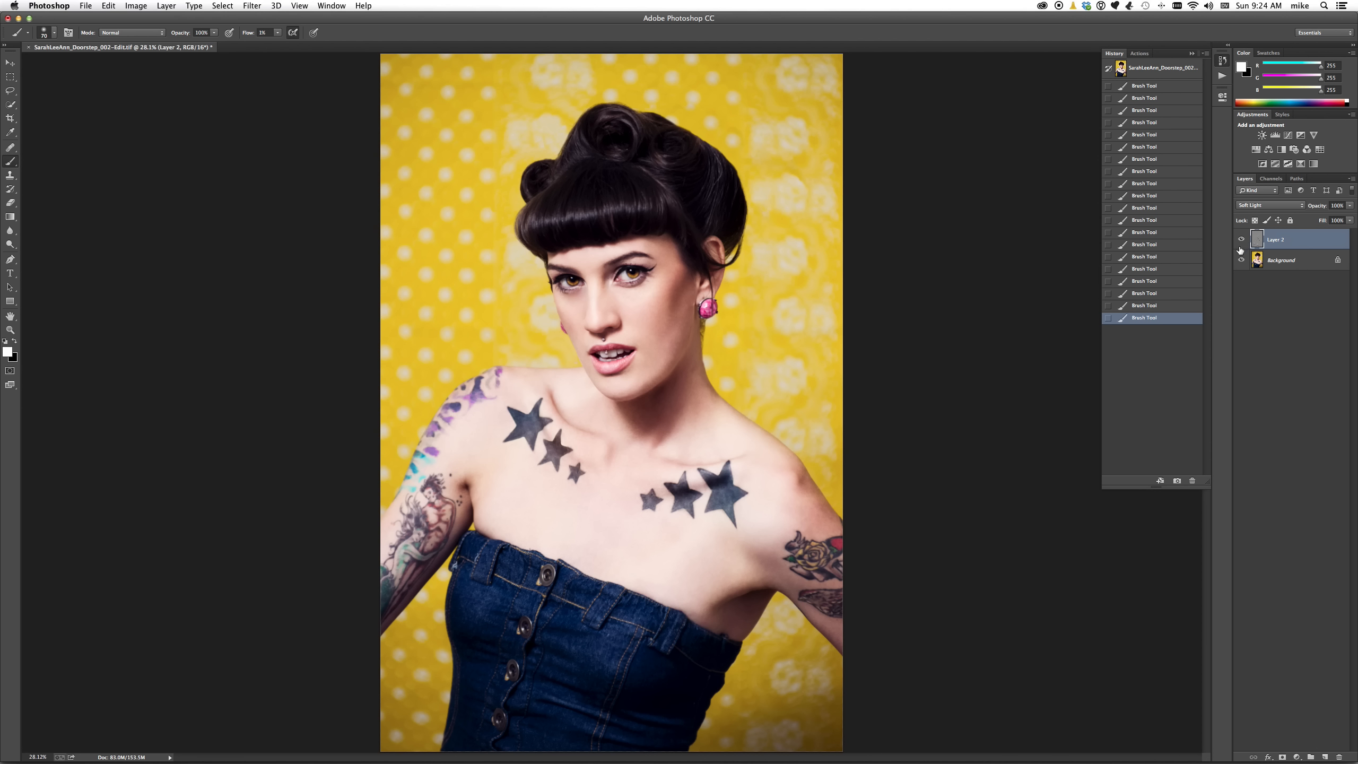
left_click(1240, 239)
Switch to Chrome and view the enlarged image of the Wacom Intuos4 tablet on its Amazon product page.
key("super+Tab")
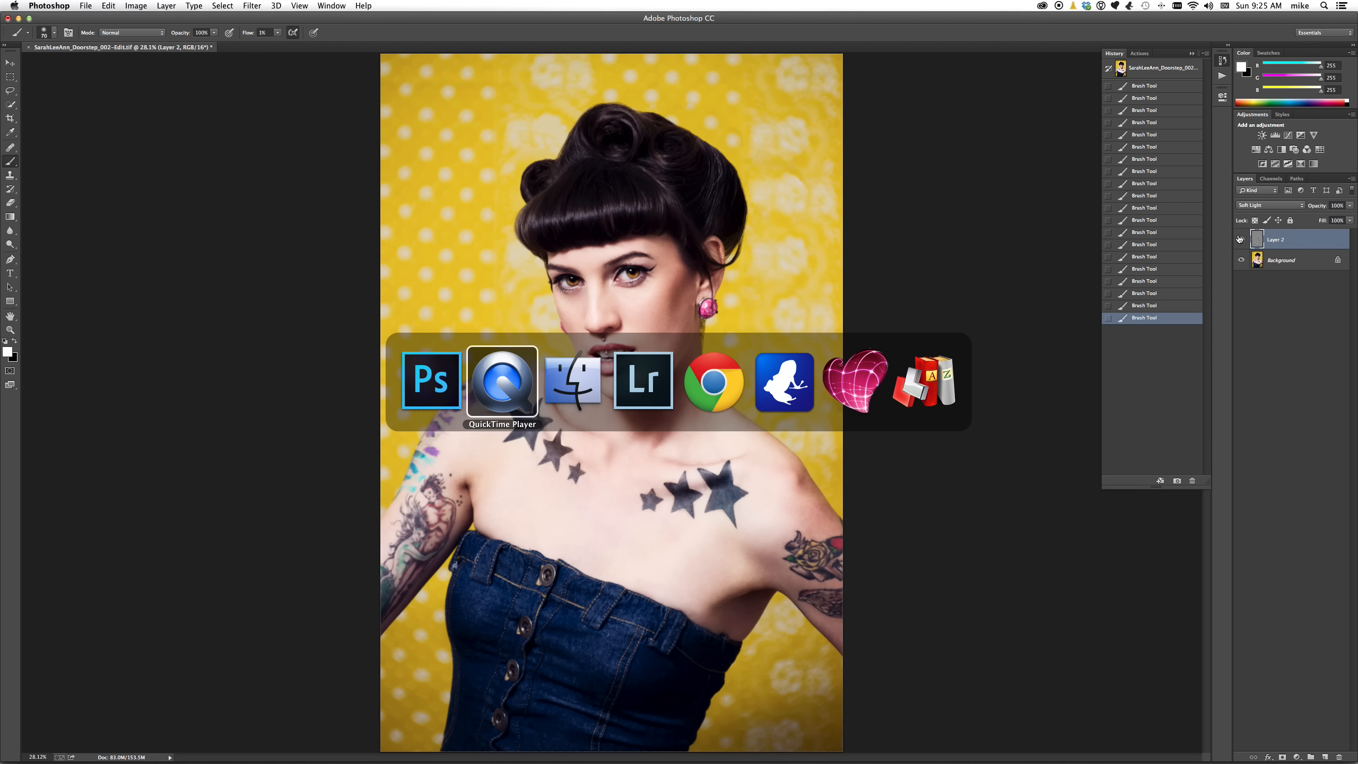
key("super+Tab")
key("super+Tab")
key("super+Tab")
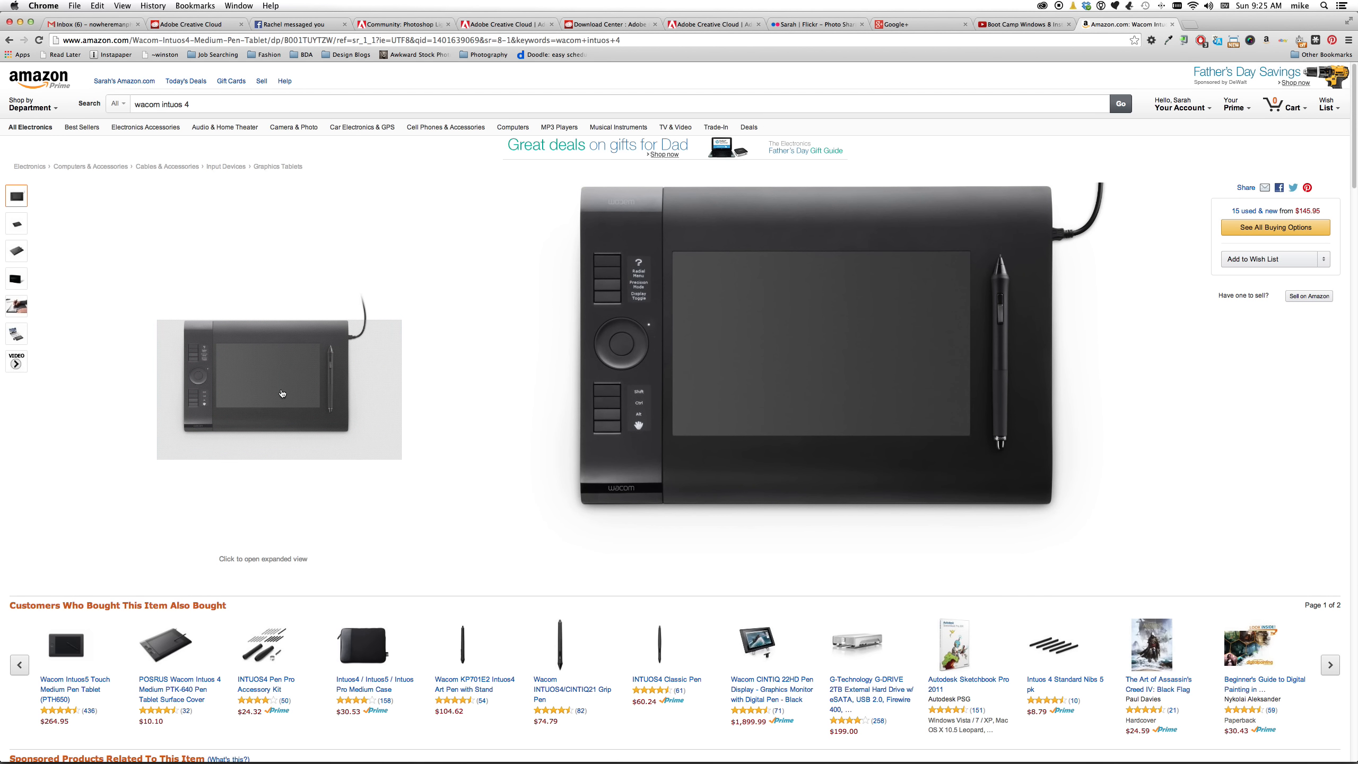
double_click(281, 393)
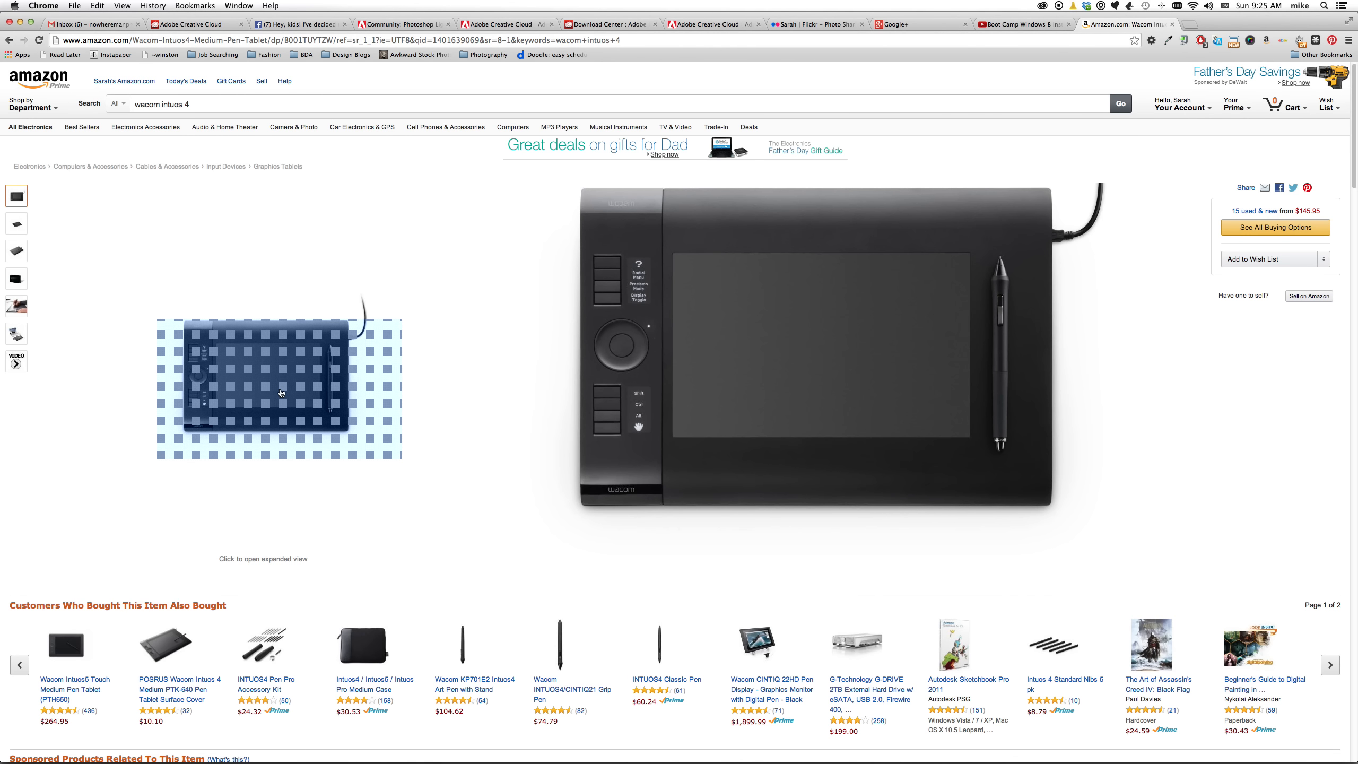
left_click(281, 391)
double_click(281, 387)
left_click(281, 385)
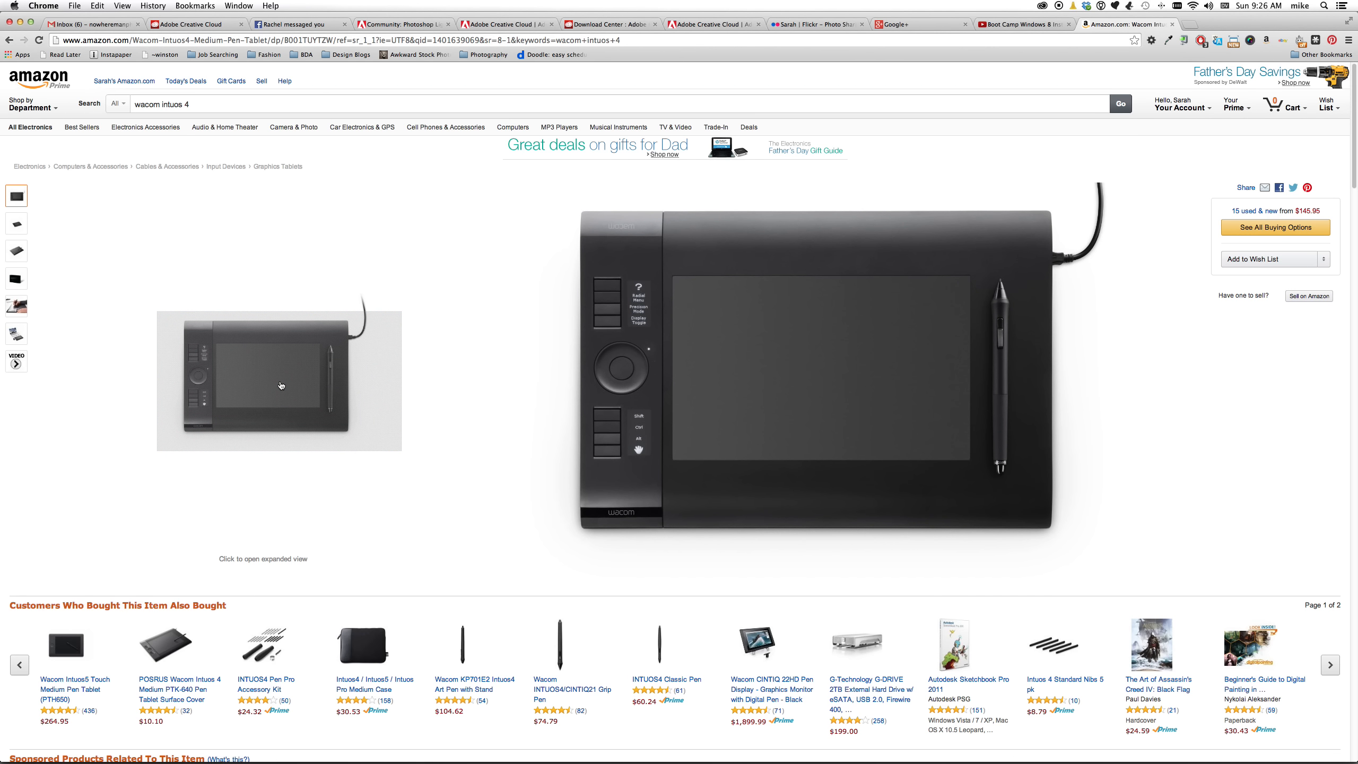
double_click(281, 386)
left_click(281, 386)
double_click(281, 385)
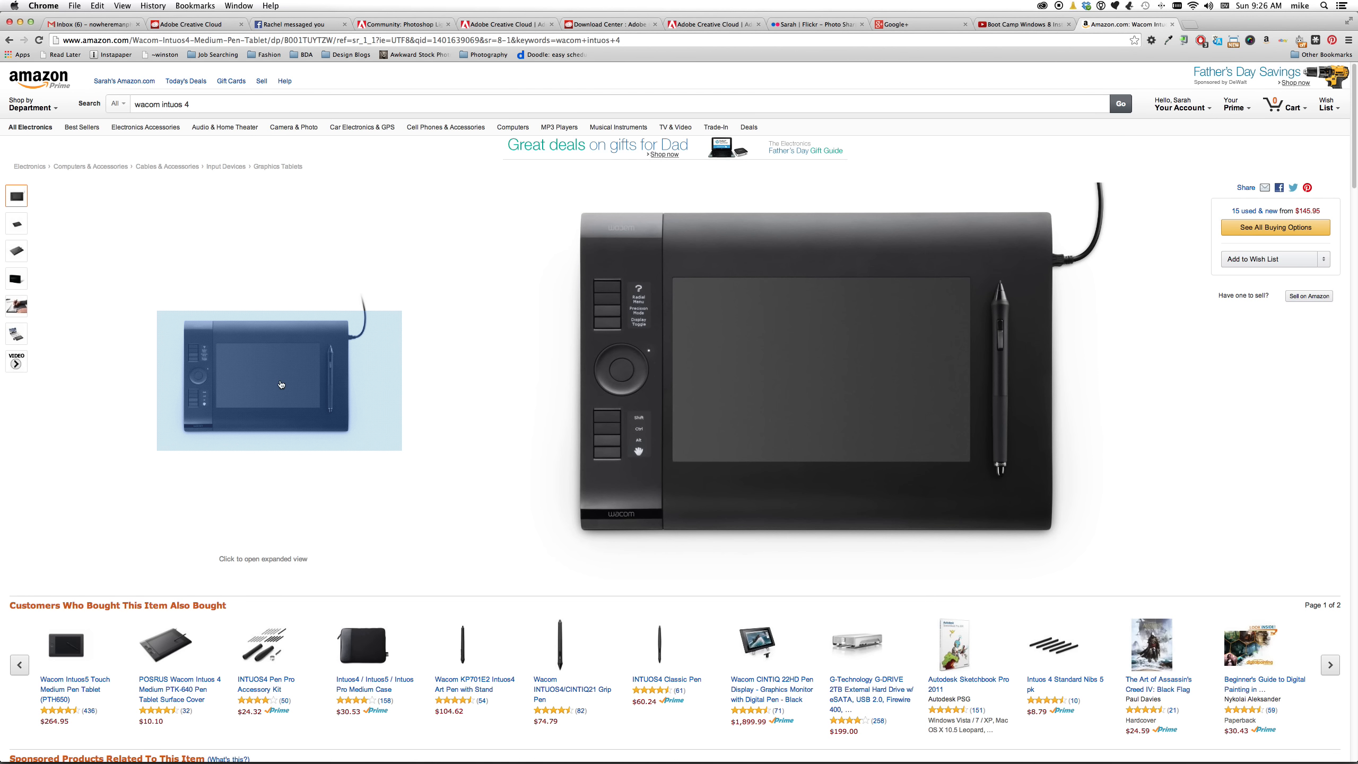
Switch back to Photoshop, delete Layer 2 and add a new empty layer above the Background.
key("super+Tab")
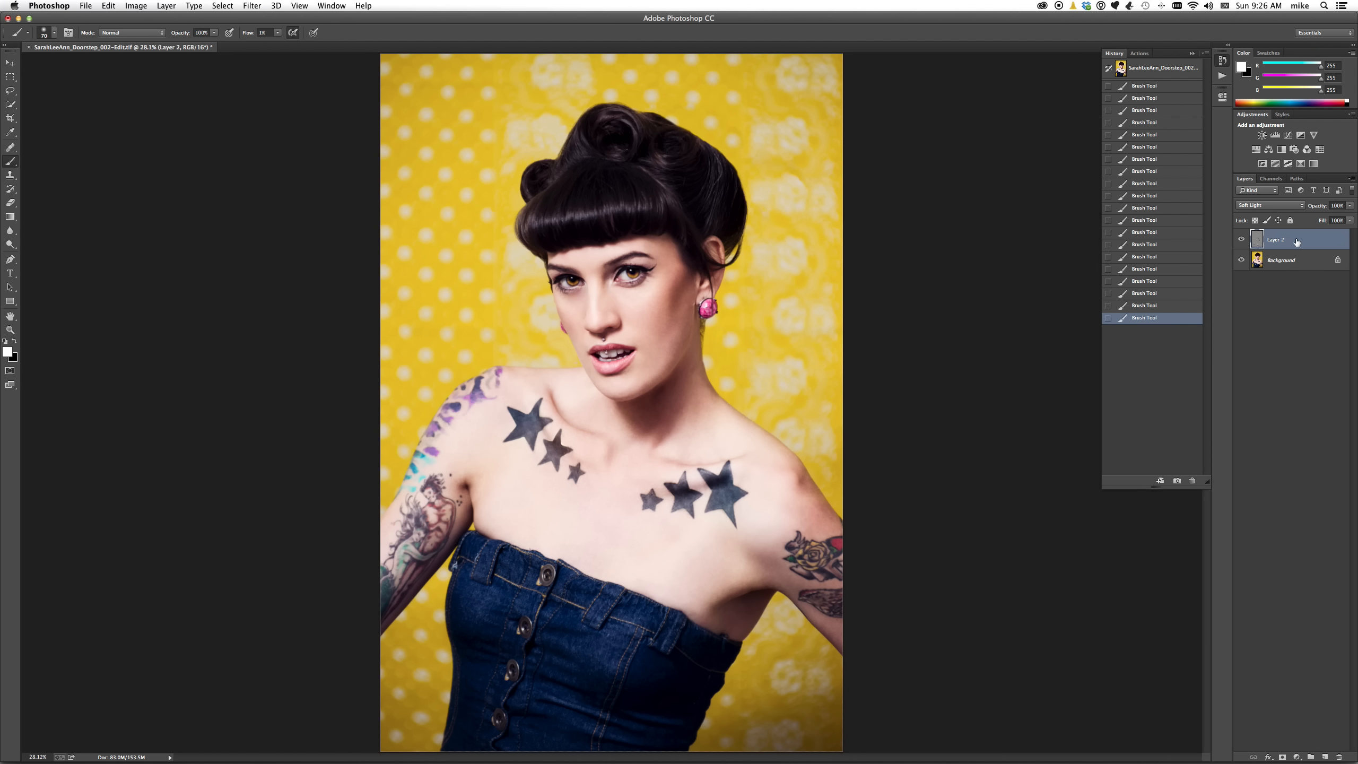
left_click_drag(1296, 241, 1340, 759)
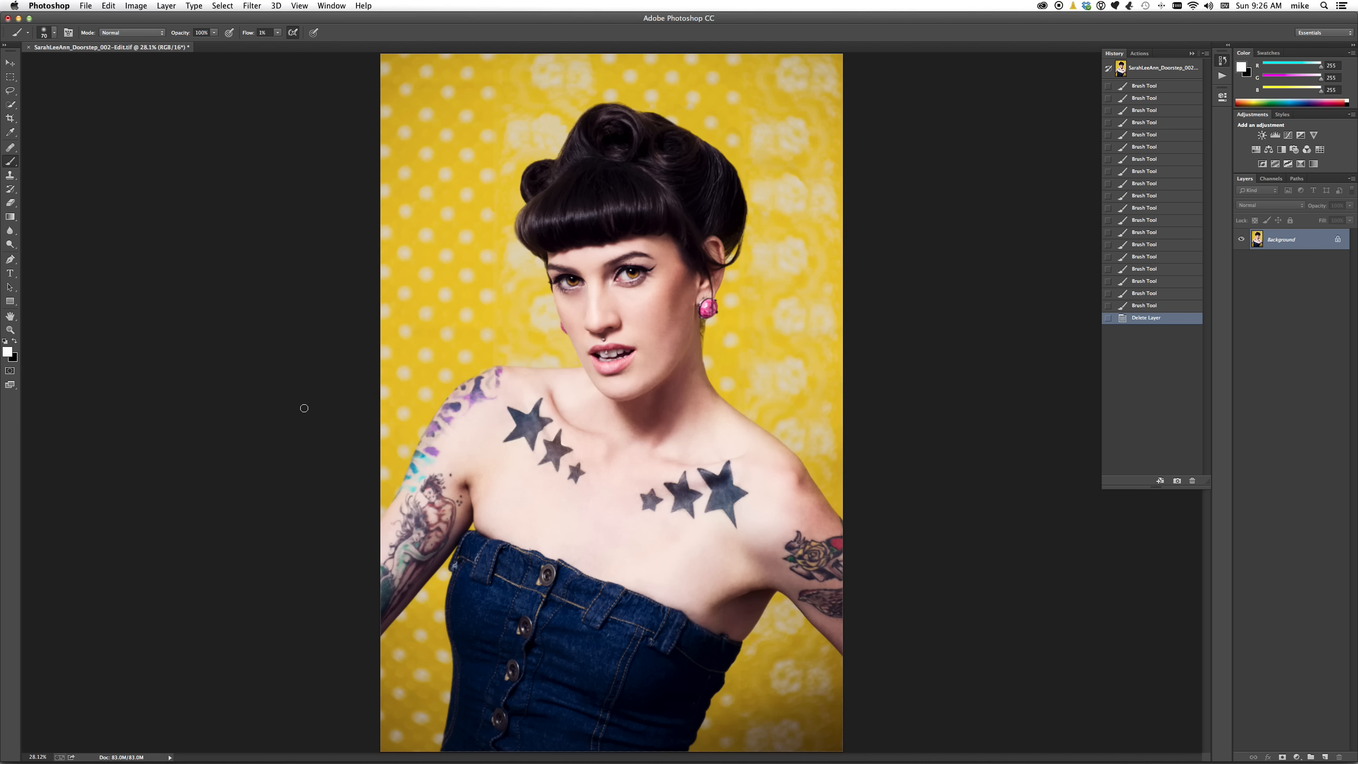
left_click(1326, 757)
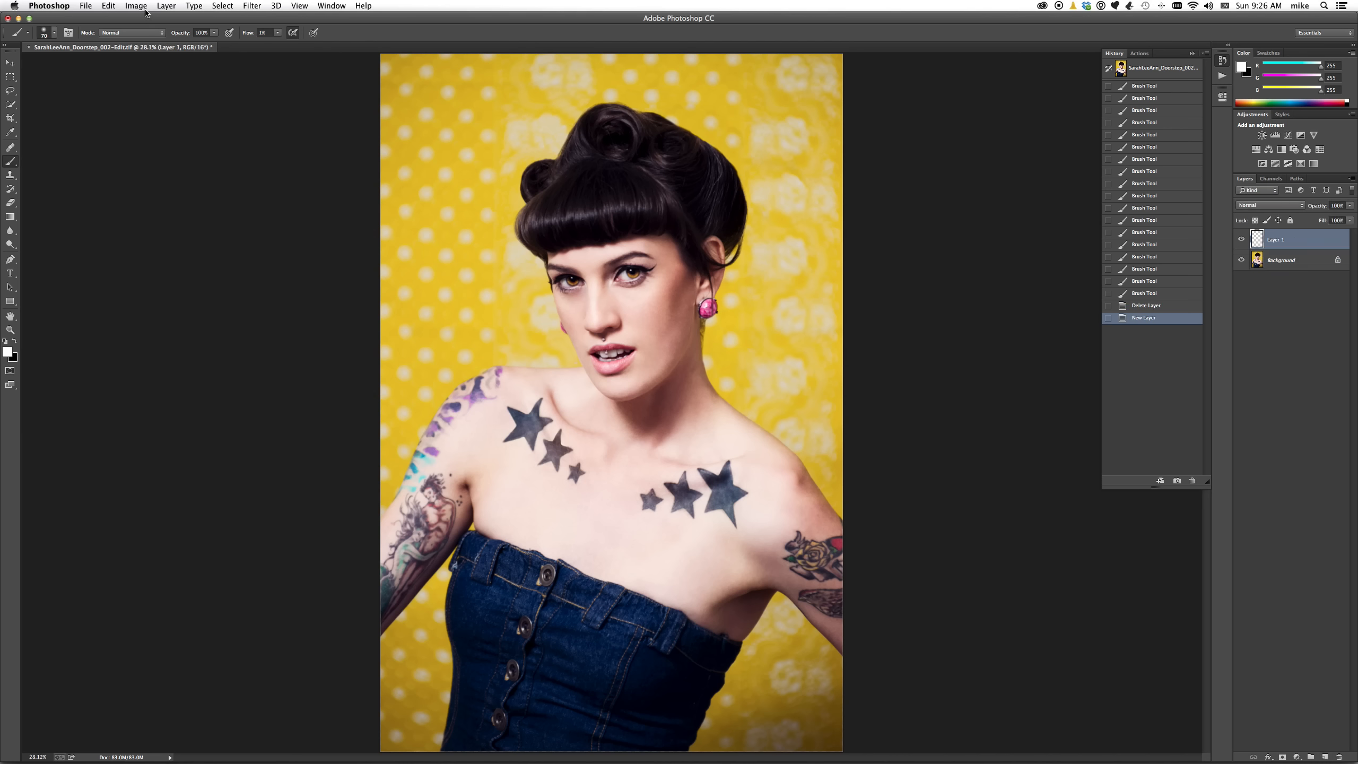
Fill the new layer with 50% Gray at 100% opacity and set its blend mode to Soft Light.
left_click(107, 6)
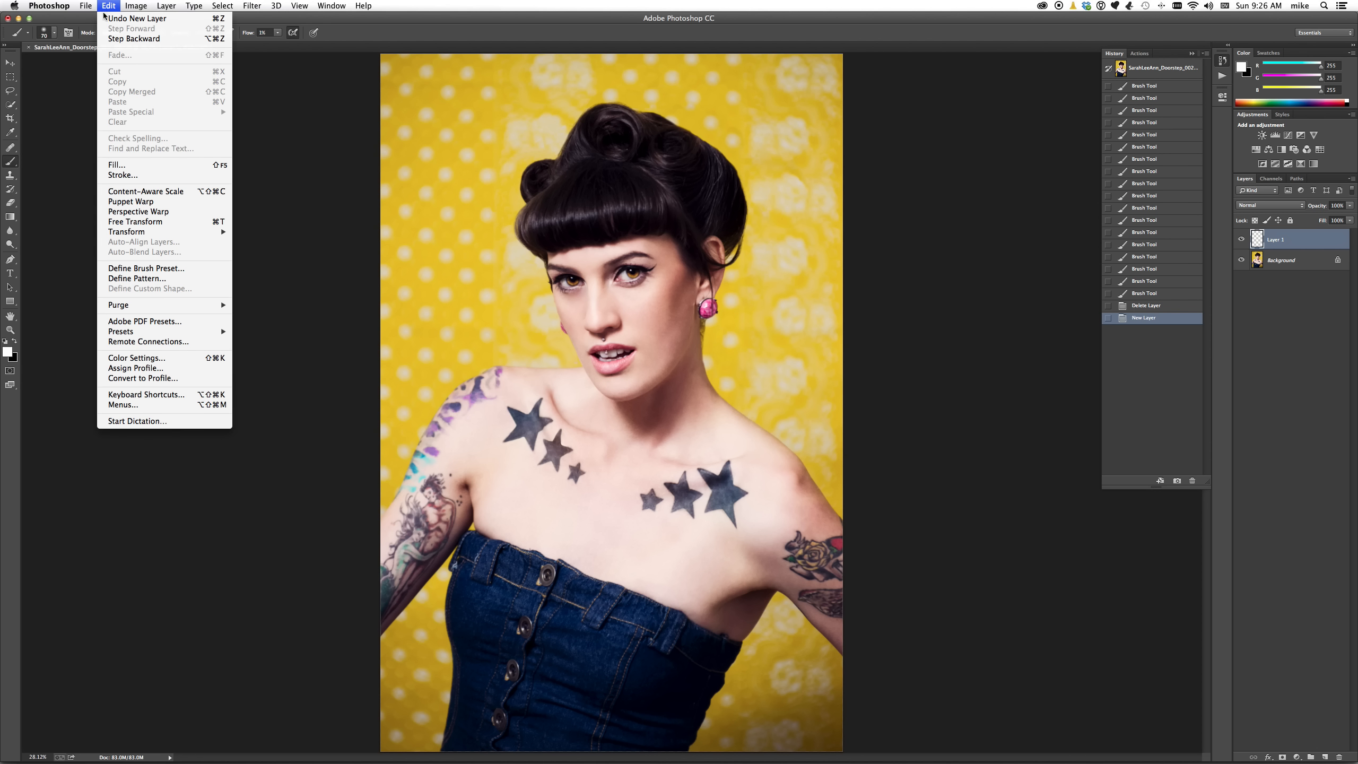
left_click(132, 168)
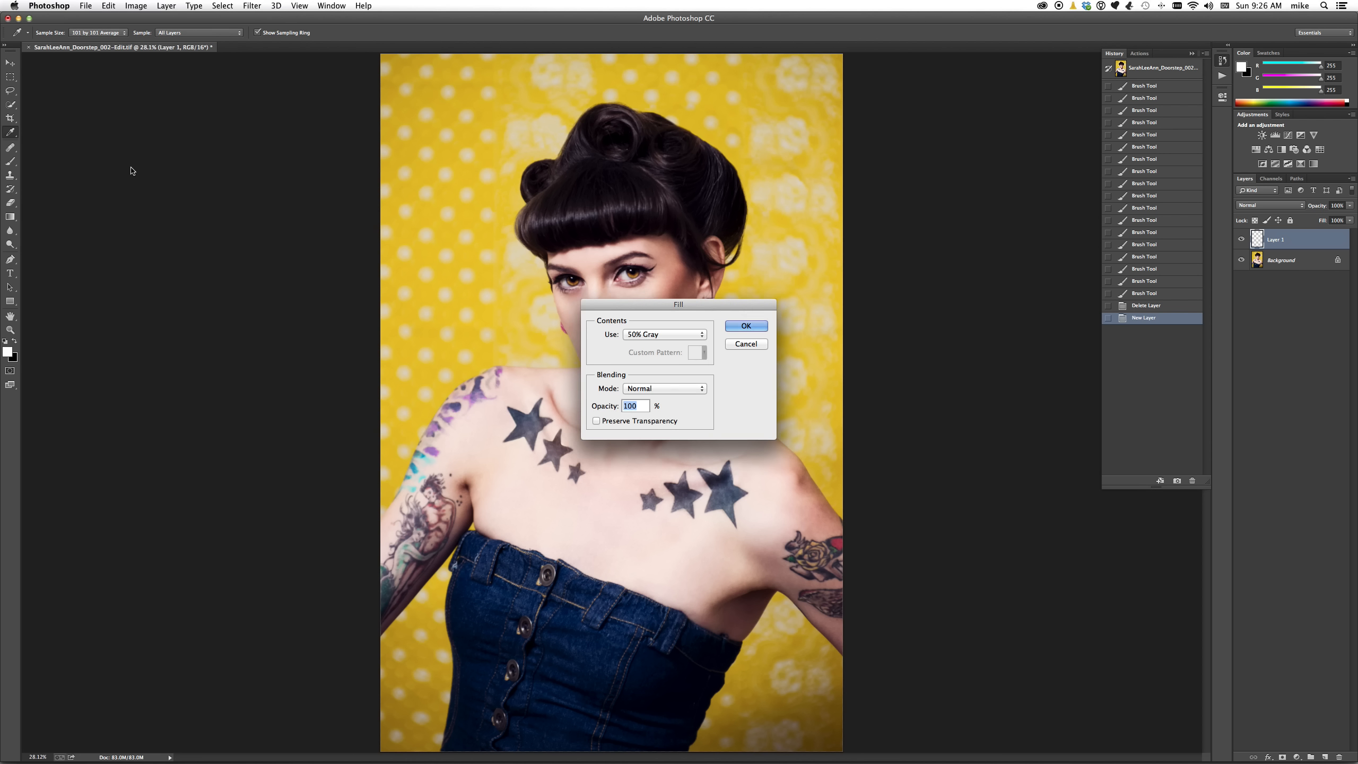
left_click(679, 333)
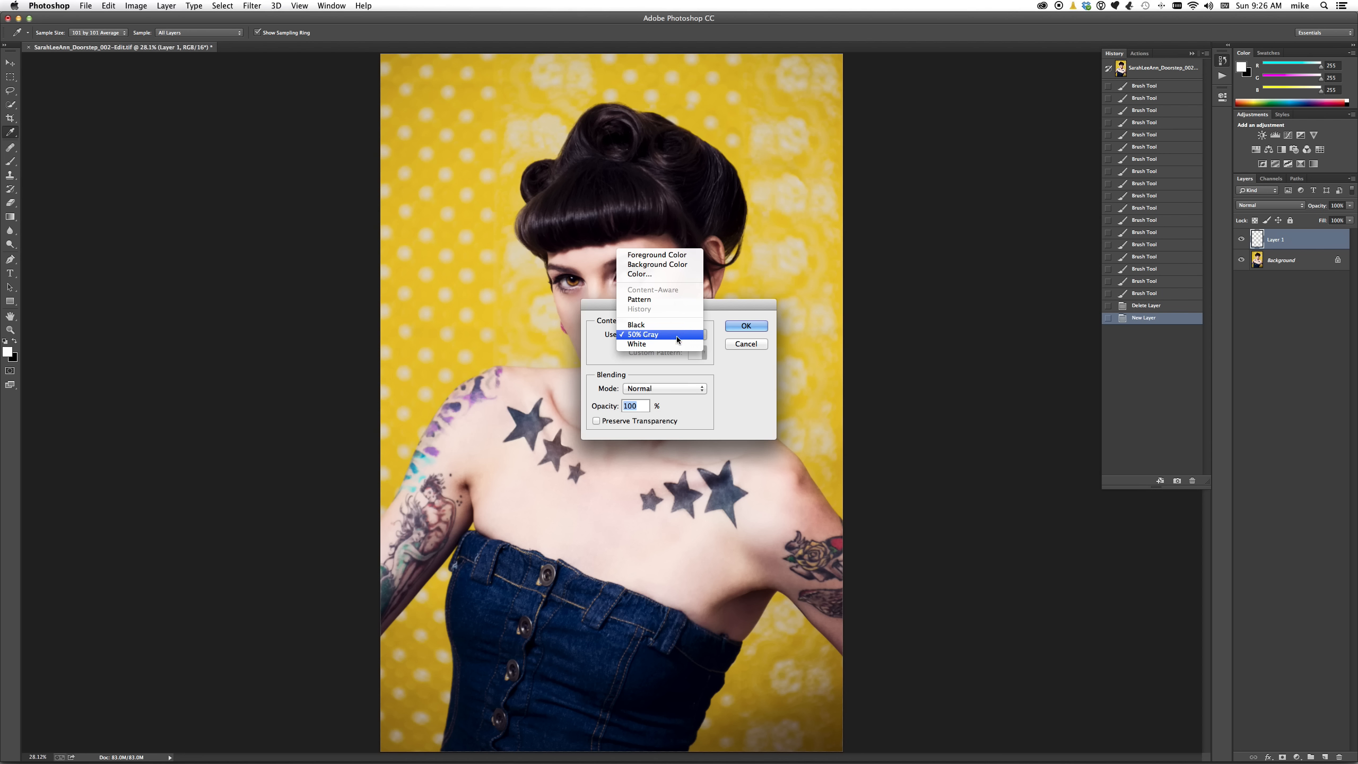
left_click(731, 386)
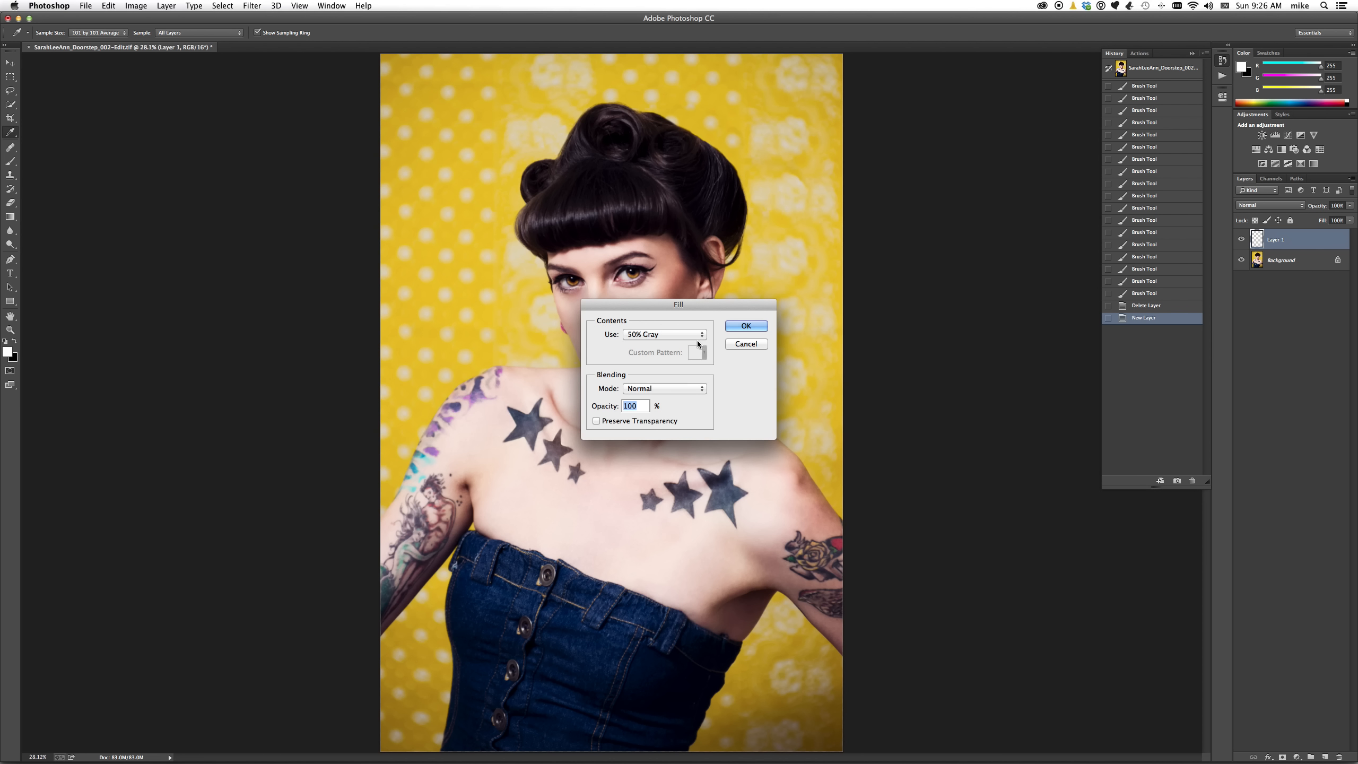
left_click(732, 325)
key("b")
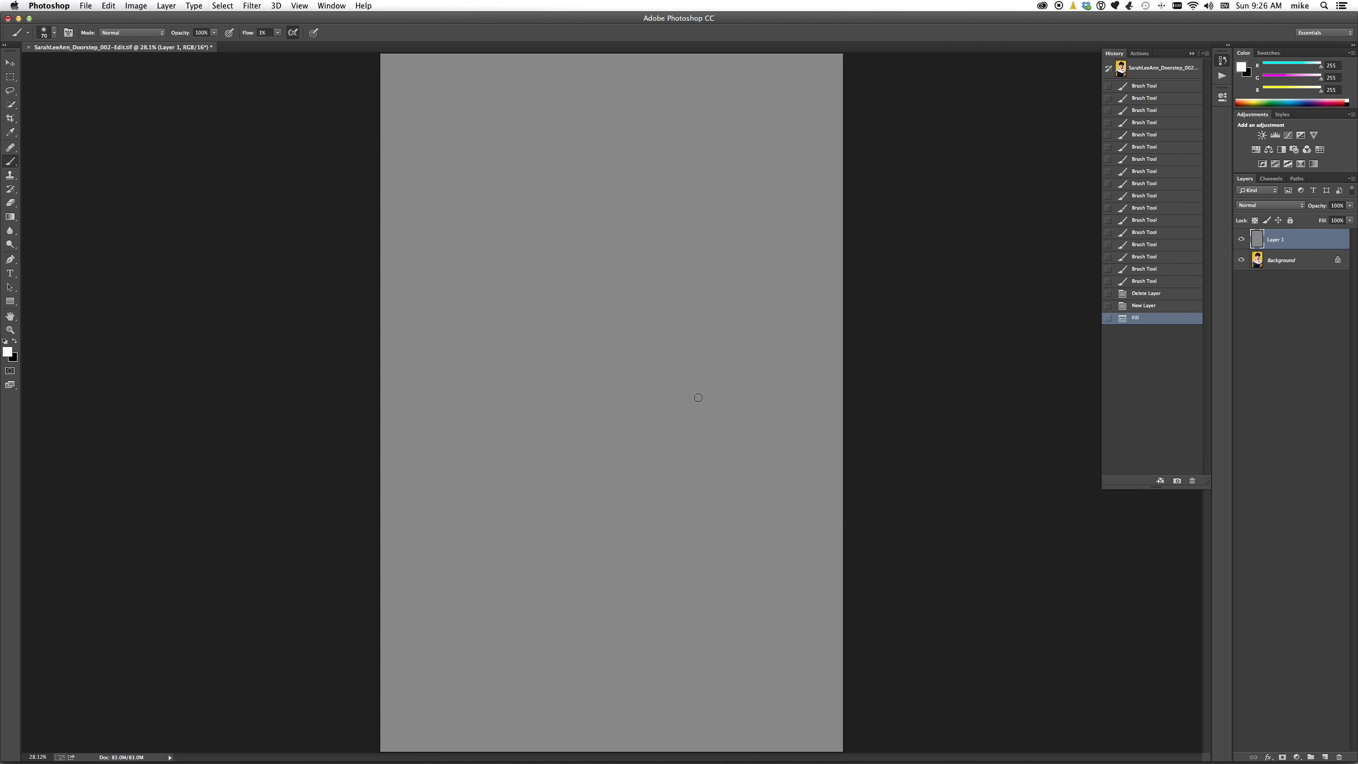
left_click(1291, 206)
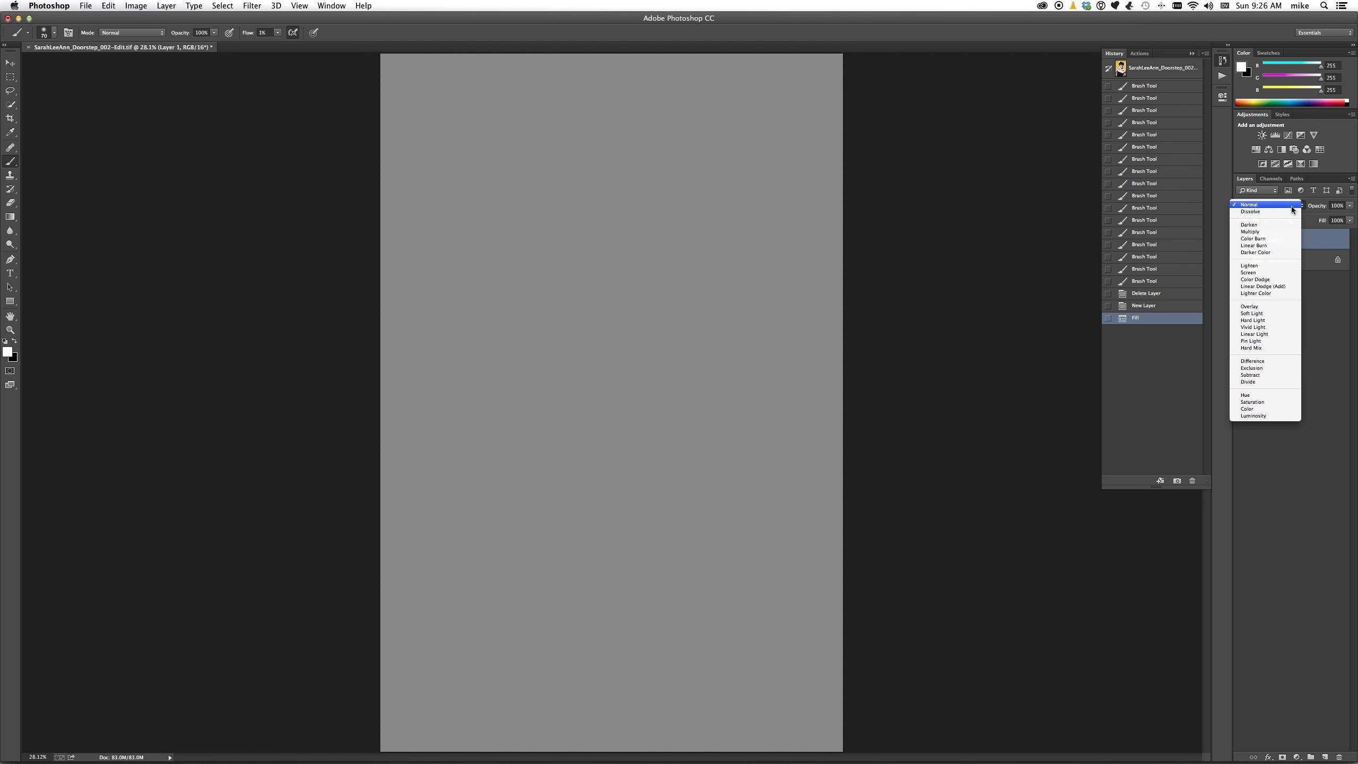
left_click(1254, 316)
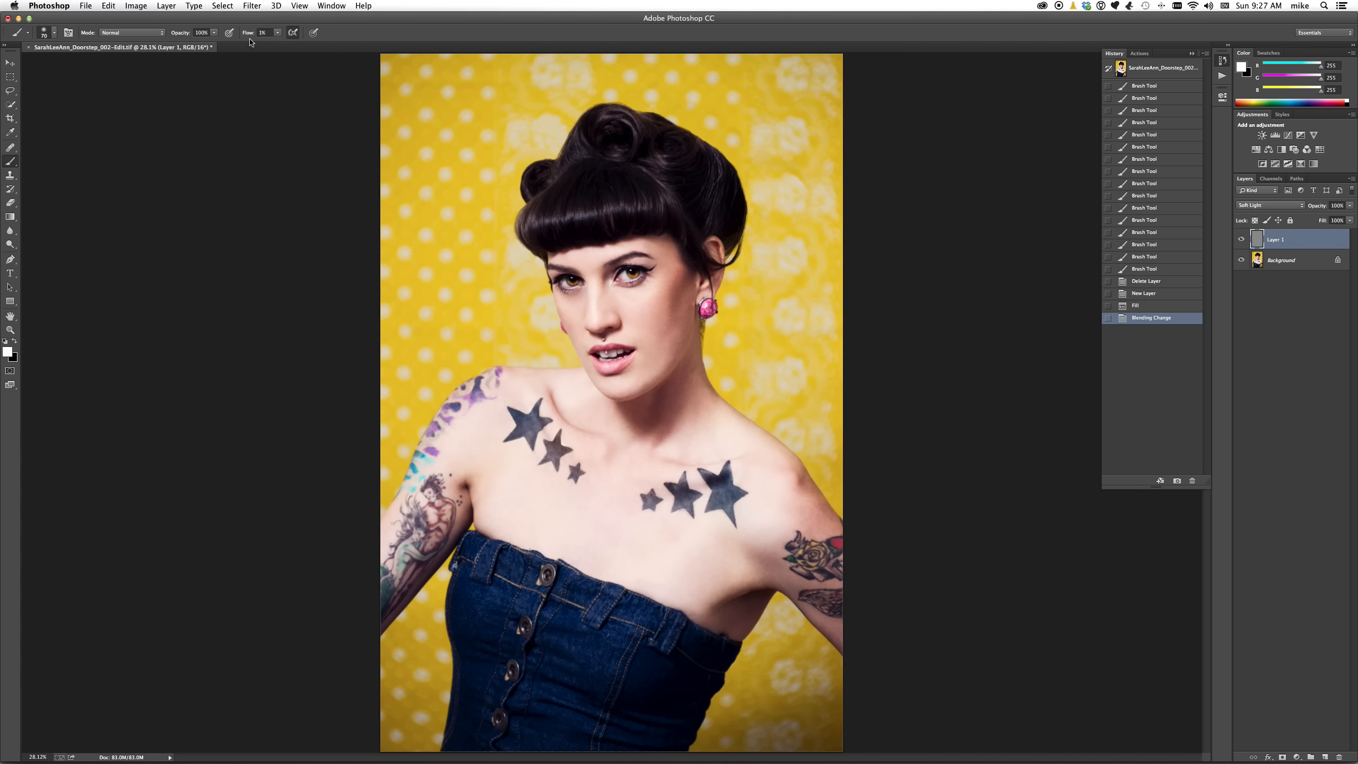
Adjust the brush's flow, keeping it at a very low percentage for gradual painting.
left_click(292, 35)
left_click(292, 36)
left_click(249, 34)
type("4")
left_click_drag(249, 36, 248, 53)
Frame the model's left eye and cheek at 200% zoom and enlarge the brush for the cheek area.
scroll(563, 357, "up", 4)
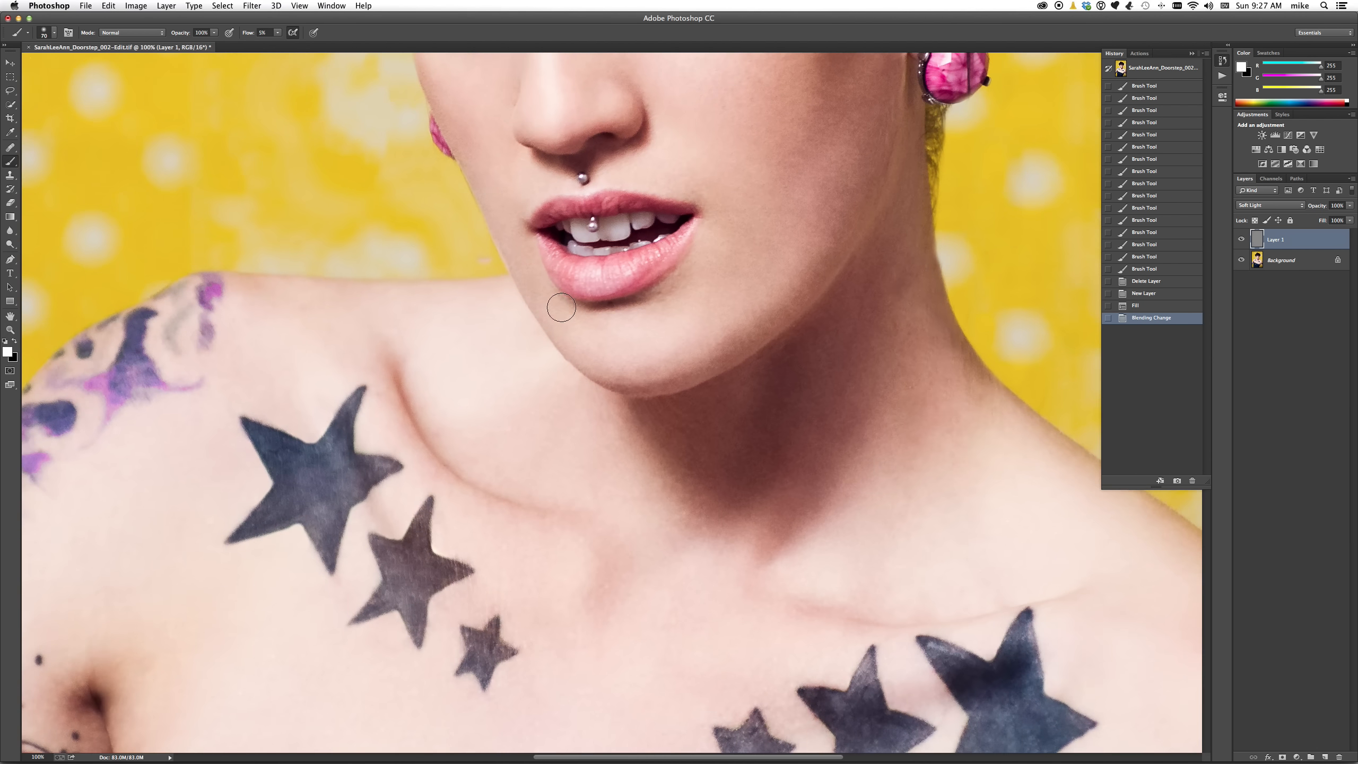
key("super+equal")
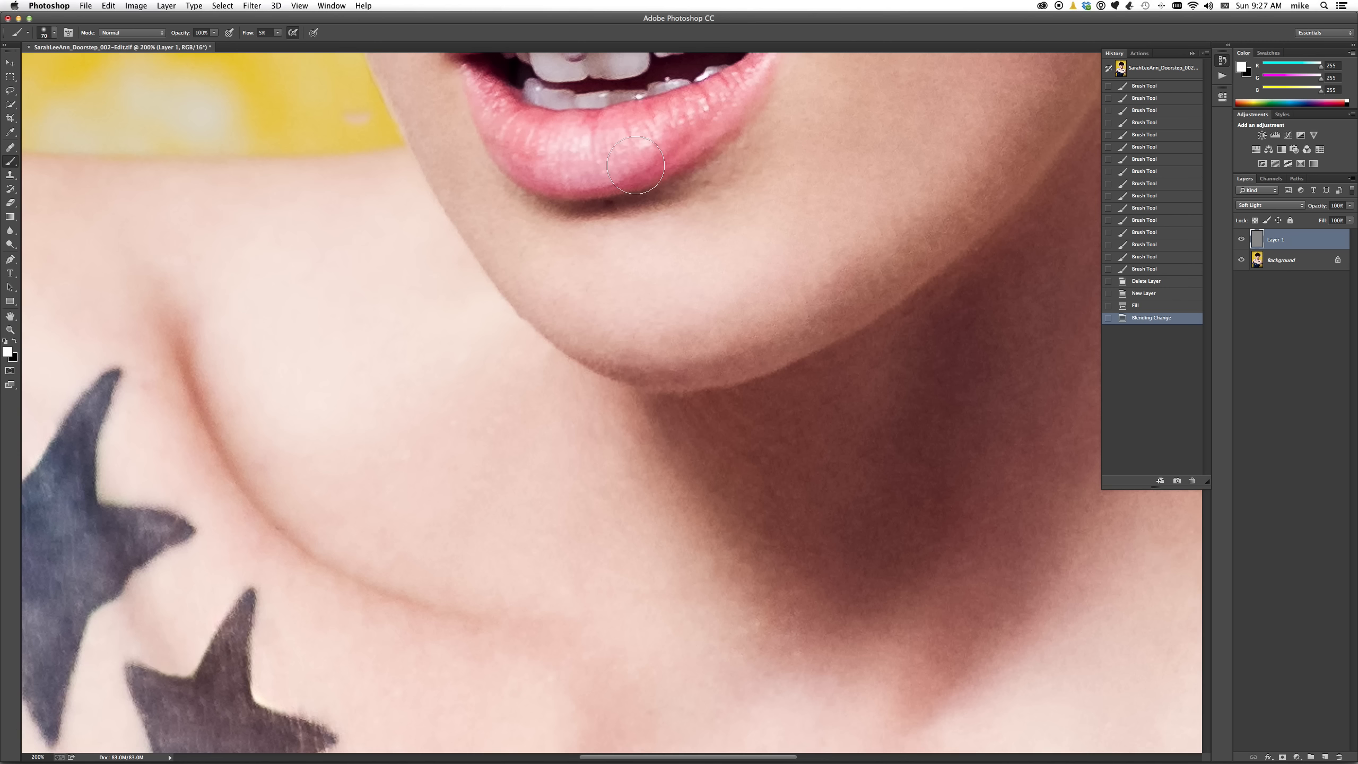
left_click_drag(775, 149, 697, 523)
mouse_move(742, 218)
left_mouse_down()
mouse_move(691, 476)
mouse_move(626, 606)
mouse_move(639, 507)
mouse_move(627, 483)
left_mouse_up()
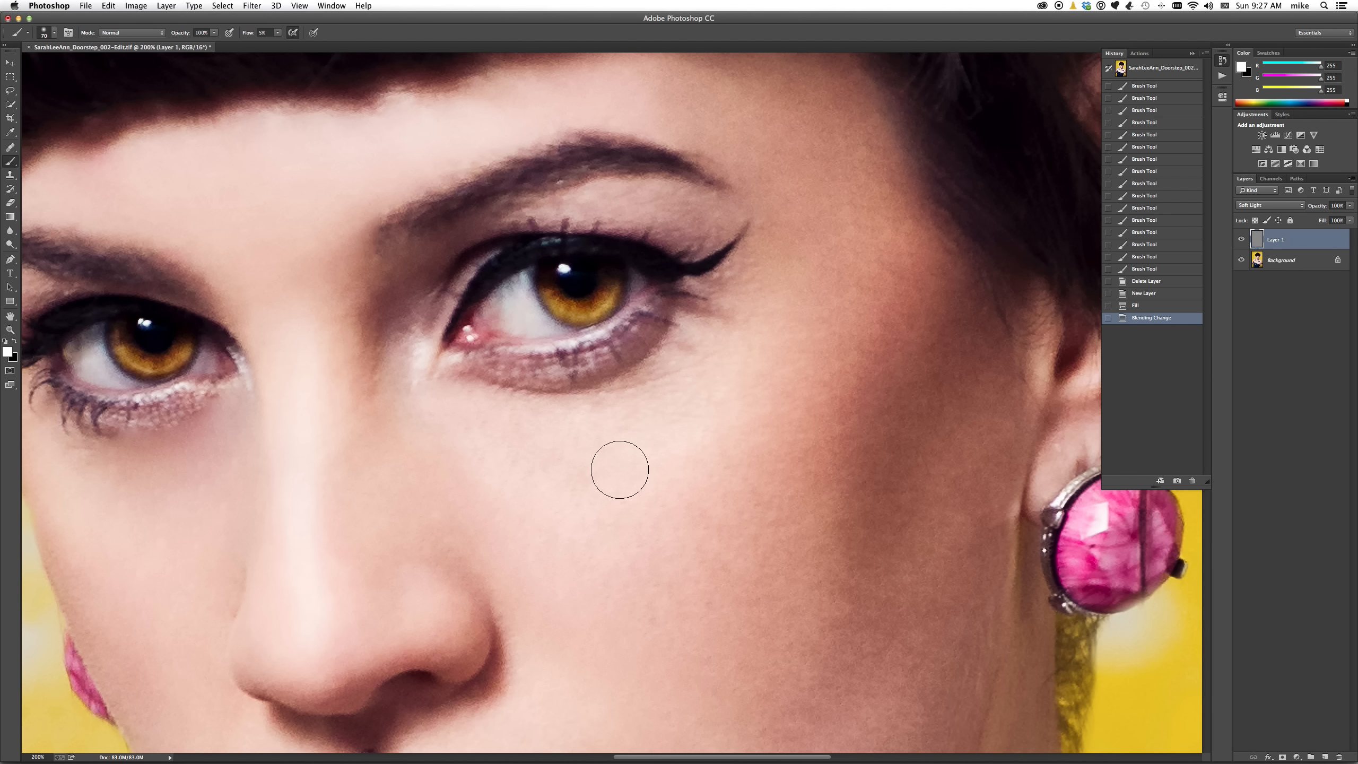
key("bracketright")
key("bracketright")
Try lightening the cheek below the left eye with a white brush stroke, and undo the stroke through the history.
left_click(693, 540)
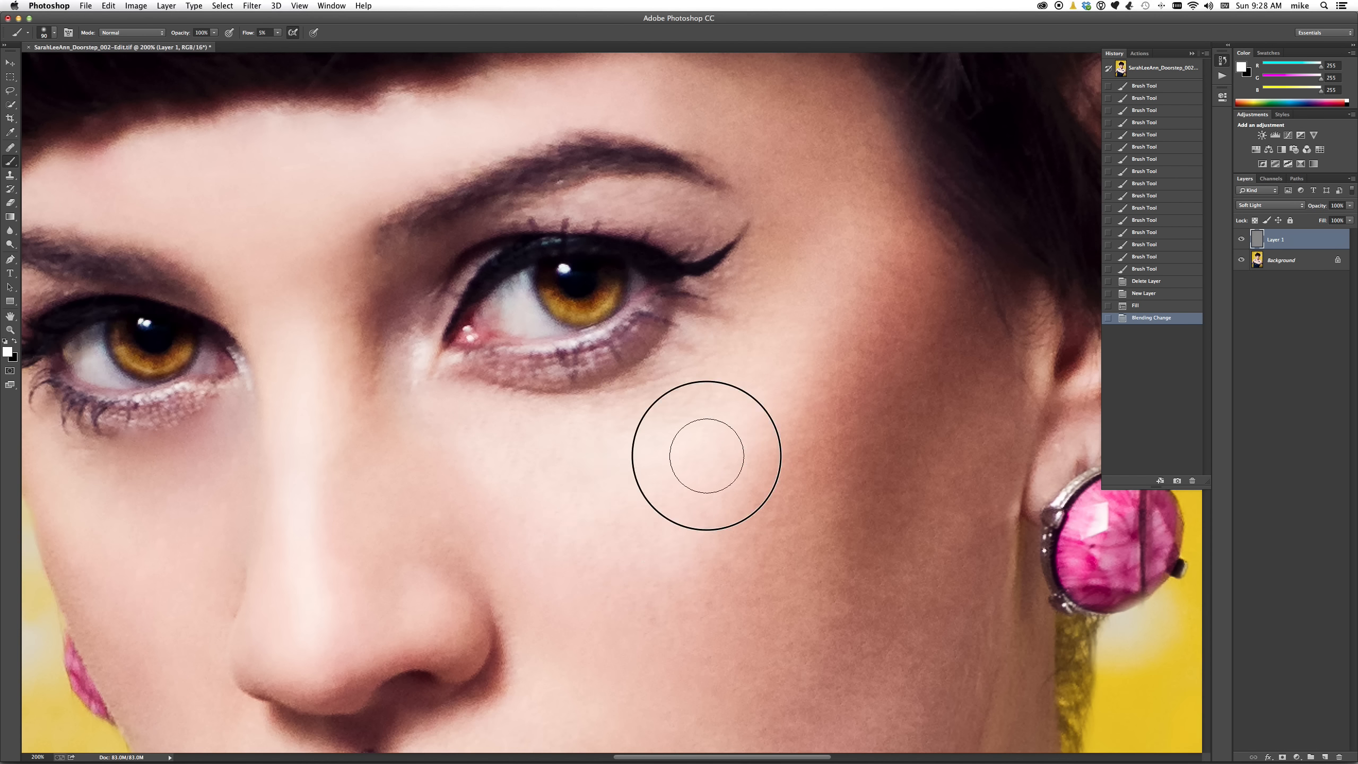
left_click_drag(636, 526, 830, 282)
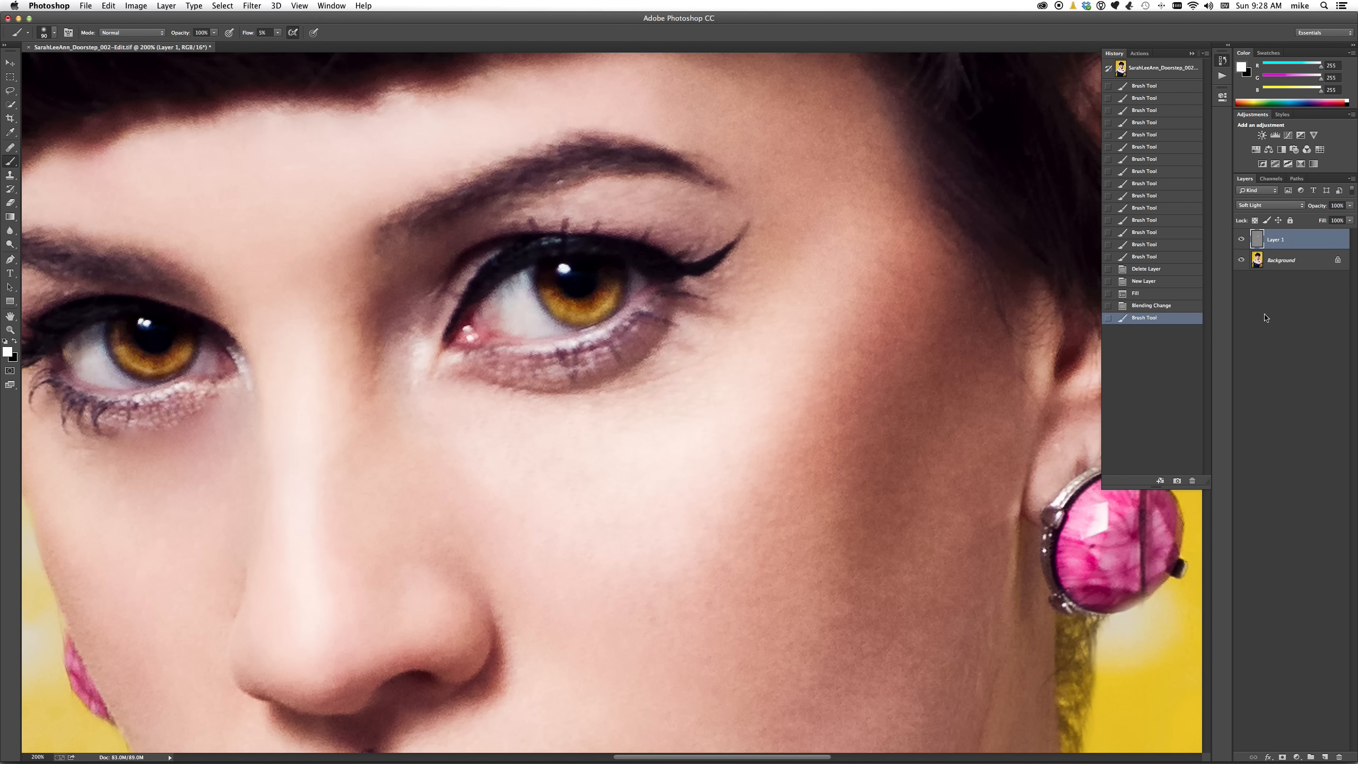
left_click(1170, 308)
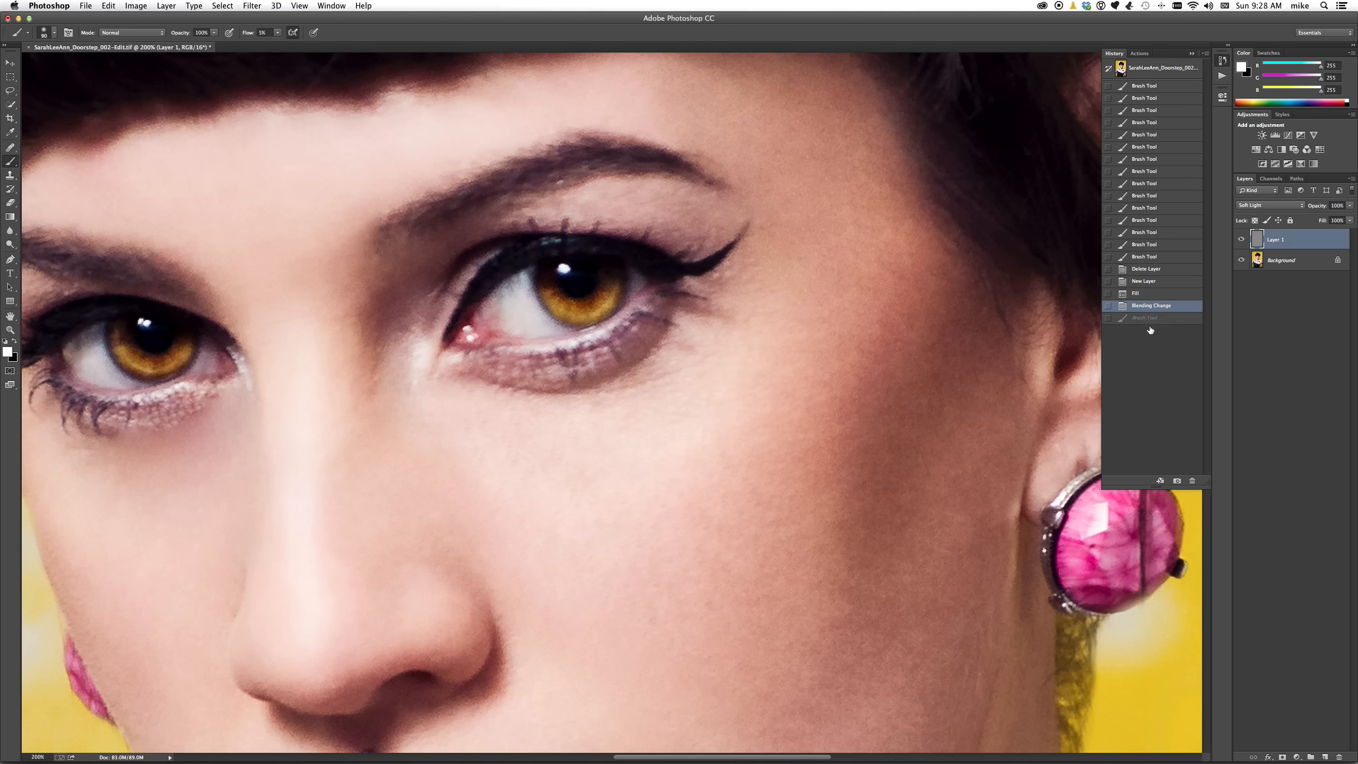
Dodge the temple and the cheekbone below the left eye with soft white low-flow brush strokes.
left_click_drag(247, 36, 224, 36)
mouse_move(826, 287)
left_mouse_down()
mouse_move(750, 407)
mouse_move(623, 564)
mouse_move(806, 297)
mouse_move(689, 506)
mouse_move(614, 554)
mouse_move(708, 408)
mouse_move(698, 452)
mouse_move(620, 458)
mouse_move(566, 498)
mouse_move(559, 427)
mouse_move(668, 414)
mouse_move(622, 518)
mouse_move(674, 502)
mouse_move(855, 275)
left_mouse_up()
mouse_move(764, 424)
left_mouse_down()
mouse_move(829, 297)
mouse_move(697, 531)
mouse_move(536, 521)
mouse_move(783, 306)
mouse_move(758, 424)
mouse_move(778, 397)
mouse_move(606, 594)
mouse_move(612, 479)
mouse_move(858, 251)
mouse_move(697, 446)
left_mouse_up()
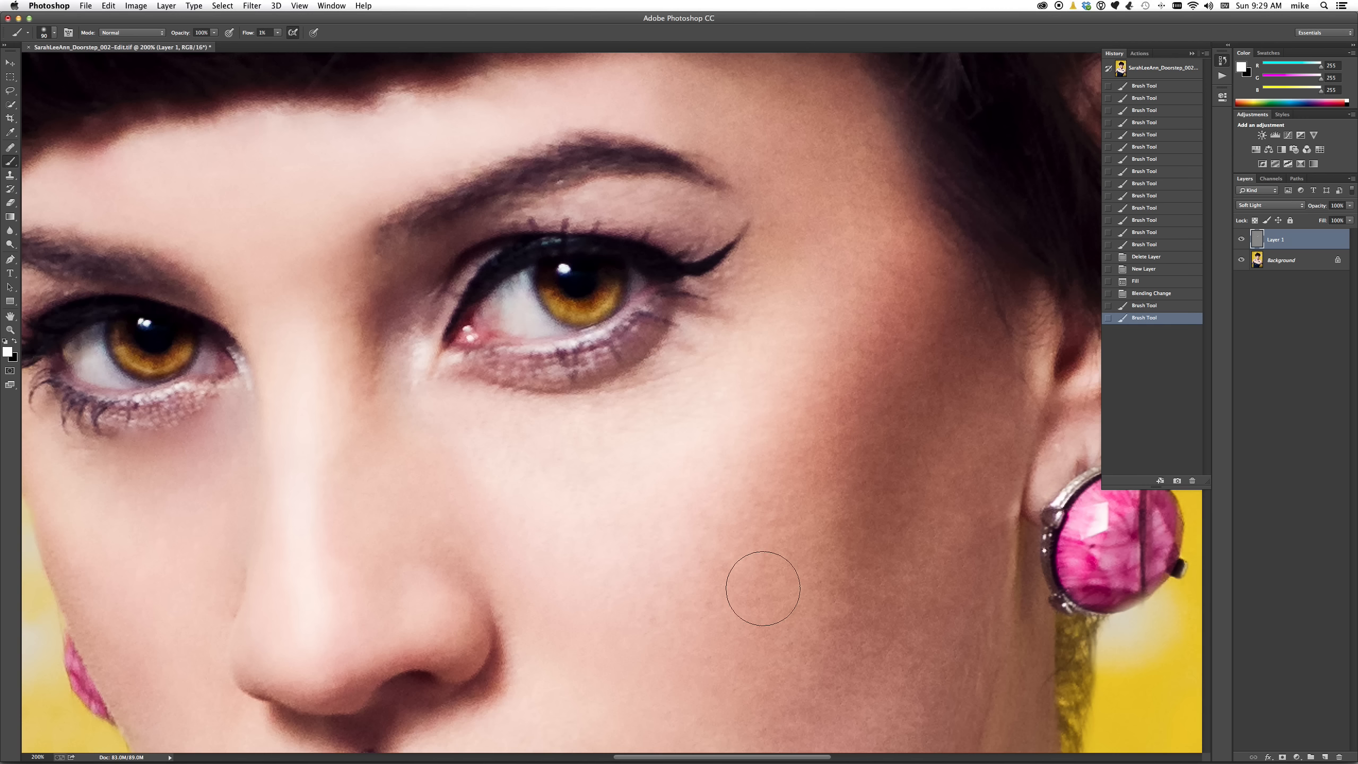
mouse_move(797, 324)
left_mouse_down()
mouse_move(636, 540)
mouse_move(600, 479)
mouse_move(664, 397)
mouse_move(652, 507)
mouse_move(871, 225)
mouse_move(646, 521)
mouse_move(522, 461)
left_mouse_up()
mouse_move(715, 399)
left_mouse_down()
mouse_move(712, 434)
mouse_move(712, 423)
left_mouse_up()
Shrink the brush and paint white highlights around the left eye's inner corner and along its upper lid.
key("[")
key("[")
key("[")
key("[")
key("[")
key("[")
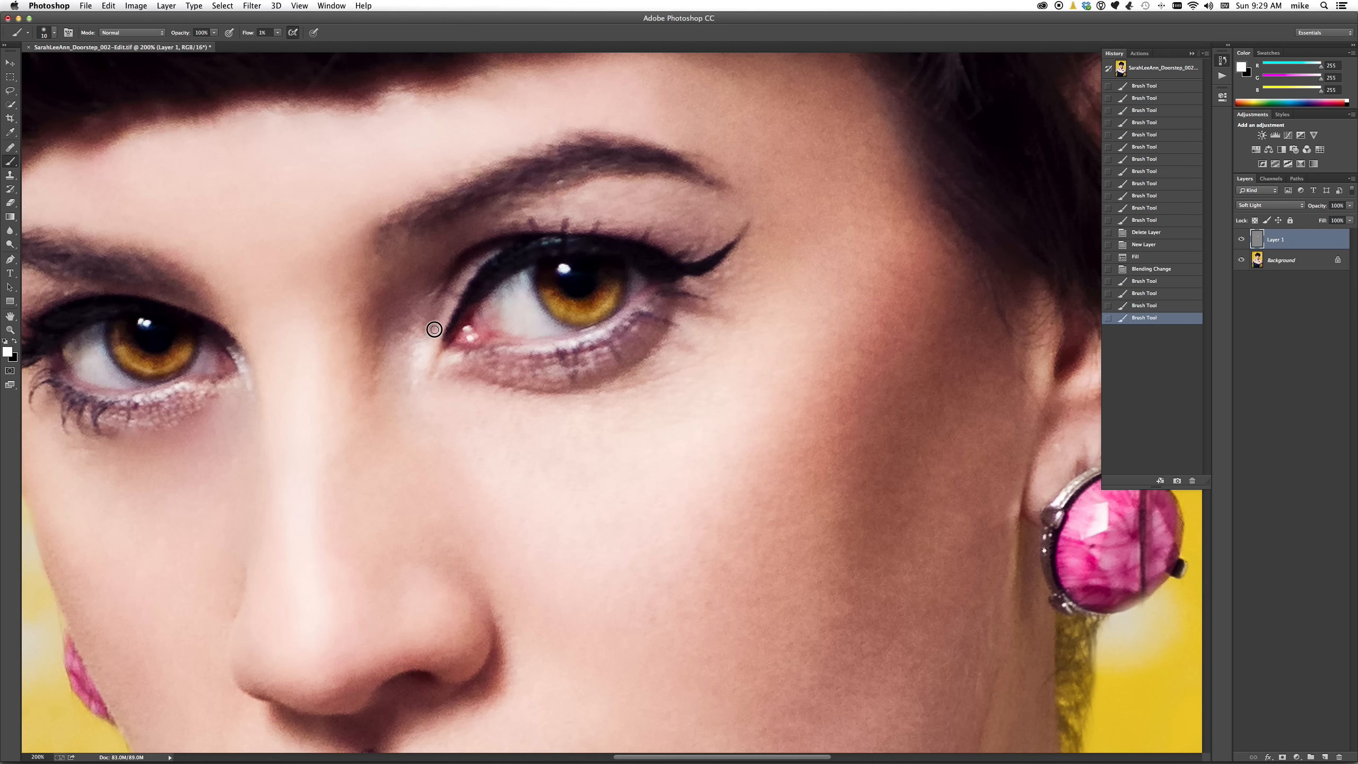
left_click_drag(496, 247, 439, 352)
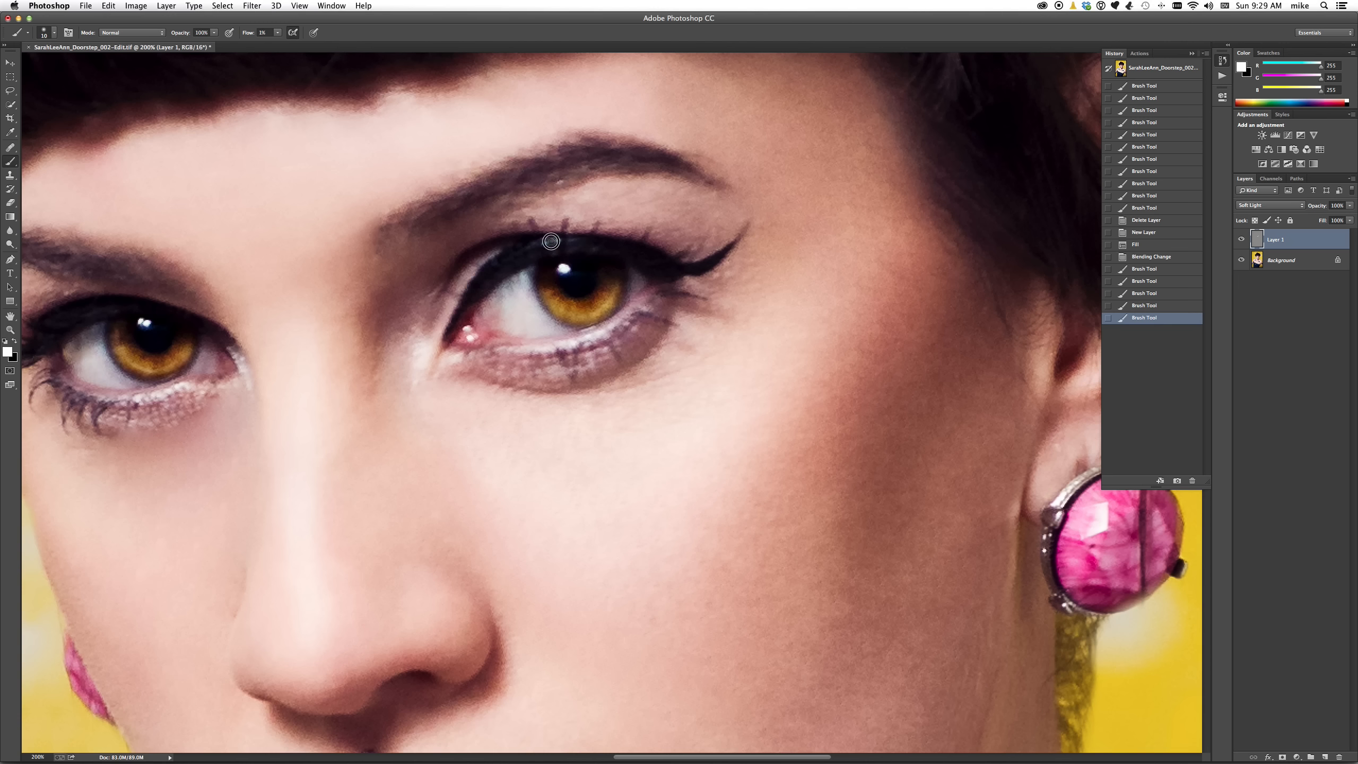
left_click_drag(533, 250, 497, 285)
Brighten the left eye's lower iris, lower lid edge and inner corner crease with small white strokes.
mouse_move(606, 299)
left_mouse_down()
mouse_move(551, 298)
mouse_move(585, 311)
mouse_move(609, 302)
mouse_move(615, 278)
mouse_move(600, 311)
mouse_move(545, 288)
mouse_move(556, 306)
mouse_move(585, 310)
mouse_move(613, 279)
mouse_move(601, 307)
mouse_move(576, 314)
mouse_move(546, 292)
mouse_move(571, 309)
left_mouse_up()
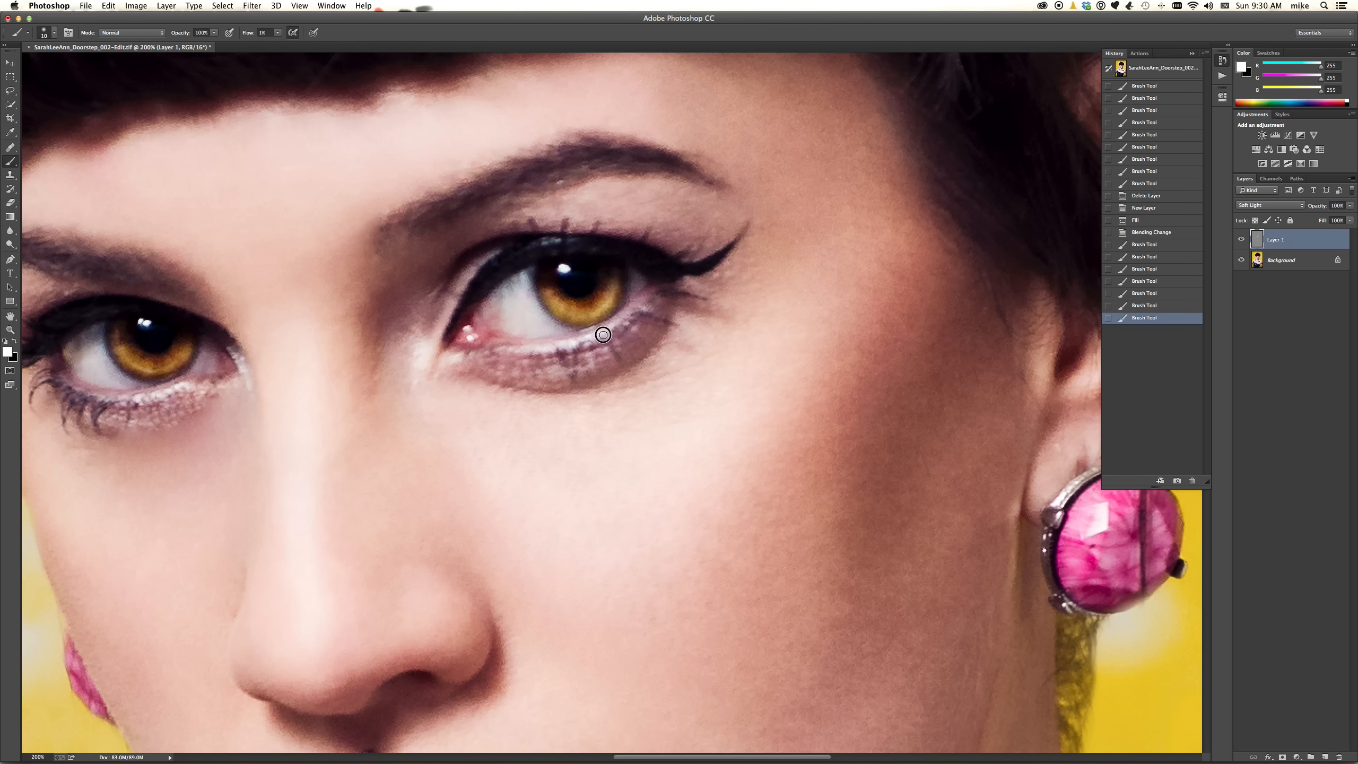
left_click_drag(632, 307, 559, 343)
left_click_drag(486, 257, 430, 339)
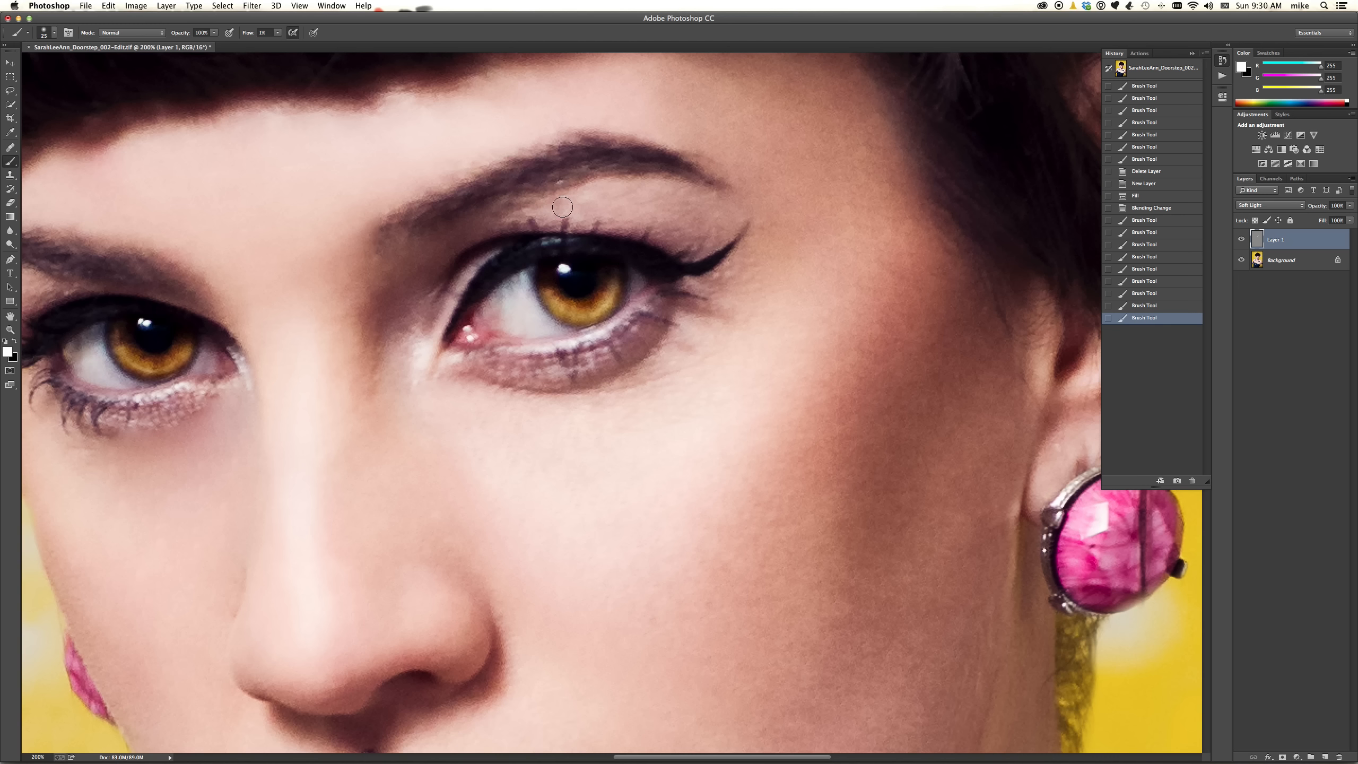
Lighten the upper eyelid under the left eyebrow and the skin along the brow's upper edge with white strokes.
mouse_move(549, 212)
left_mouse_down()
mouse_move(669, 203)
mouse_move(544, 213)
mouse_move(634, 193)
mouse_move(552, 210)
mouse_move(690, 204)
mouse_move(588, 192)
mouse_move(559, 206)
left_mouse_up()
mouse_move(682, 213)
left_mouse_down()
mouse_move(552, 203)
mouse_move(694, 201)
left_mouse_up()
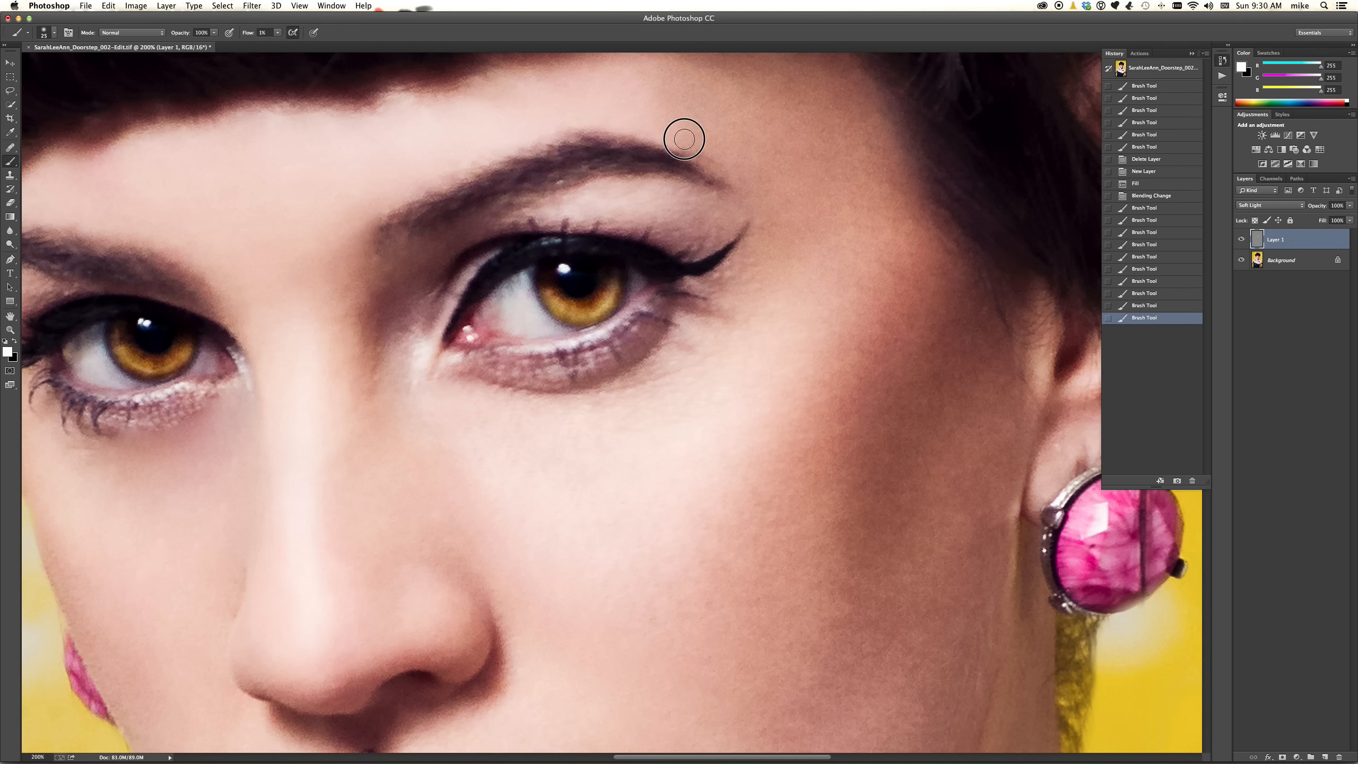
mouse_move(624, 120)
left_mouse_down()
mouse_move(526, 128)
mouse_move(503, 153)
mouse_move(415, 174)
mouse_move(520, 136)
mouse_move(633, 128)
mouse_move(703, 150)
left_mouse_up()
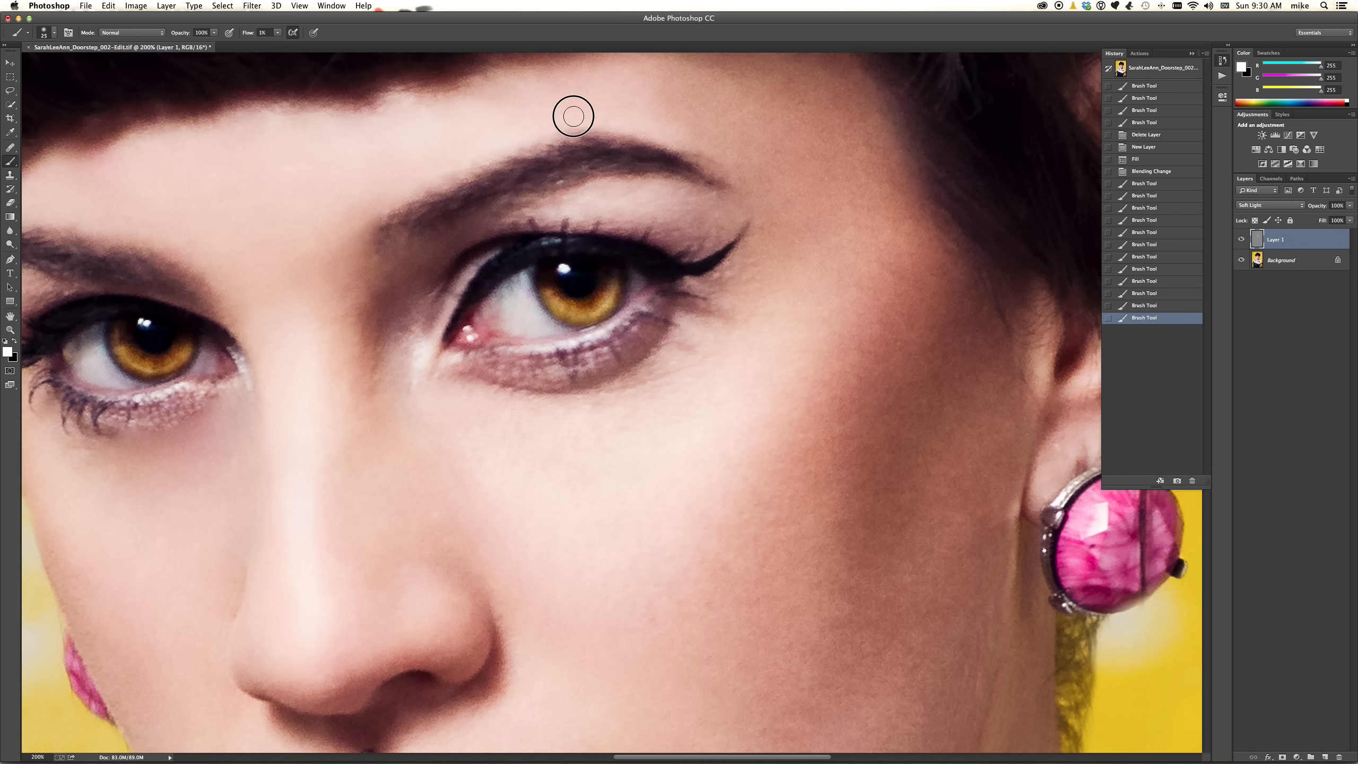
left_click_drag(448, 167, 399, 198)
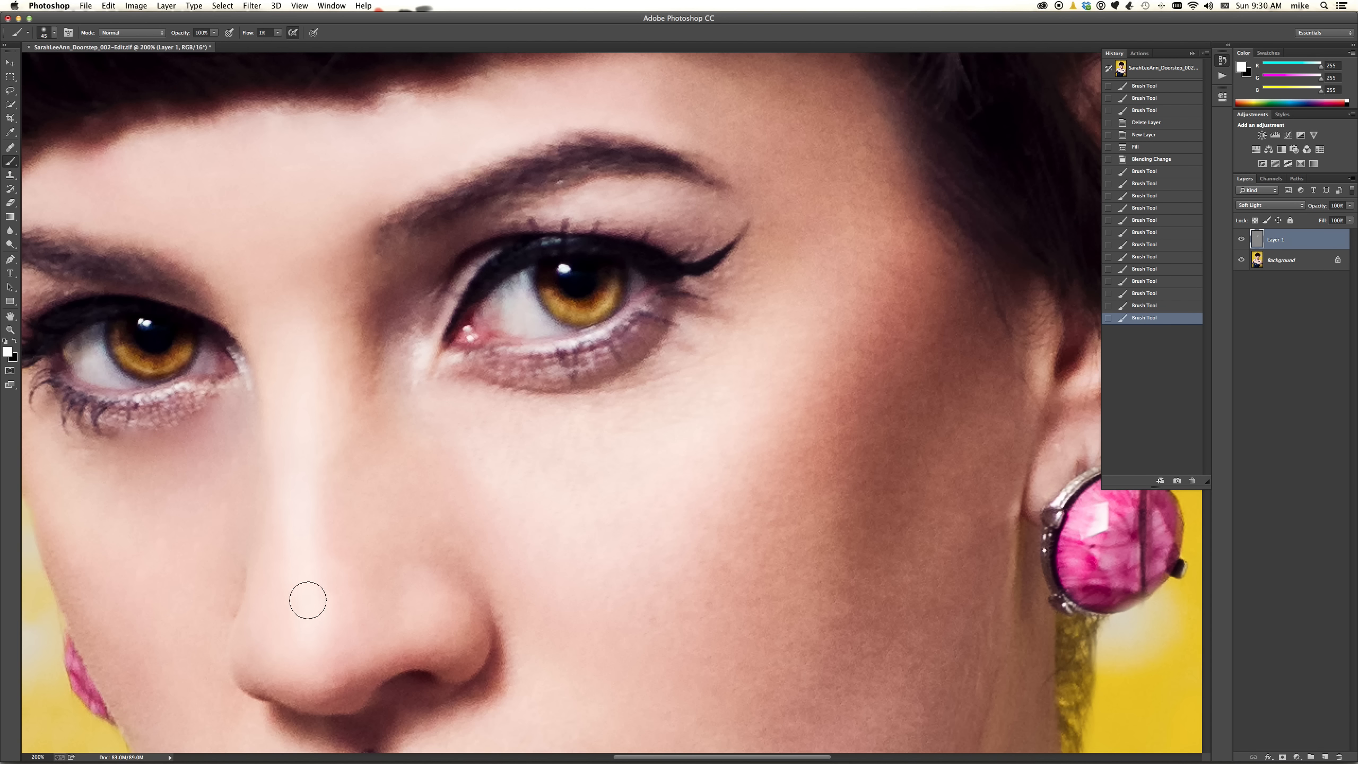
Dodge the ridge of the nose with long white strokes and add a small highlight on the left nostril.
mouse_move(308, 600)
left_mouse_down()
mouse_move(309, 618)
mouse_move(301, 312)
mouse_move(297, 485)
mouse_move(288, 339)
mouse_move(312, 475)
mouse_move(295, 646)
mouse_move(272, 237)
mouse_move(318, 503)
mouse_move(323, 470)
left_mouse_up()
mouse_move(283, 247)
left_mouse_down()
mouse_move(314, 460)
mouse_move(320, 602)
left_mouse_up()
key("bracketleft")
mouse_move(425, 597)
left_mouse_down()
mouse_move(429, 625)
mouse_move(409, 583)
left_mouse_up()
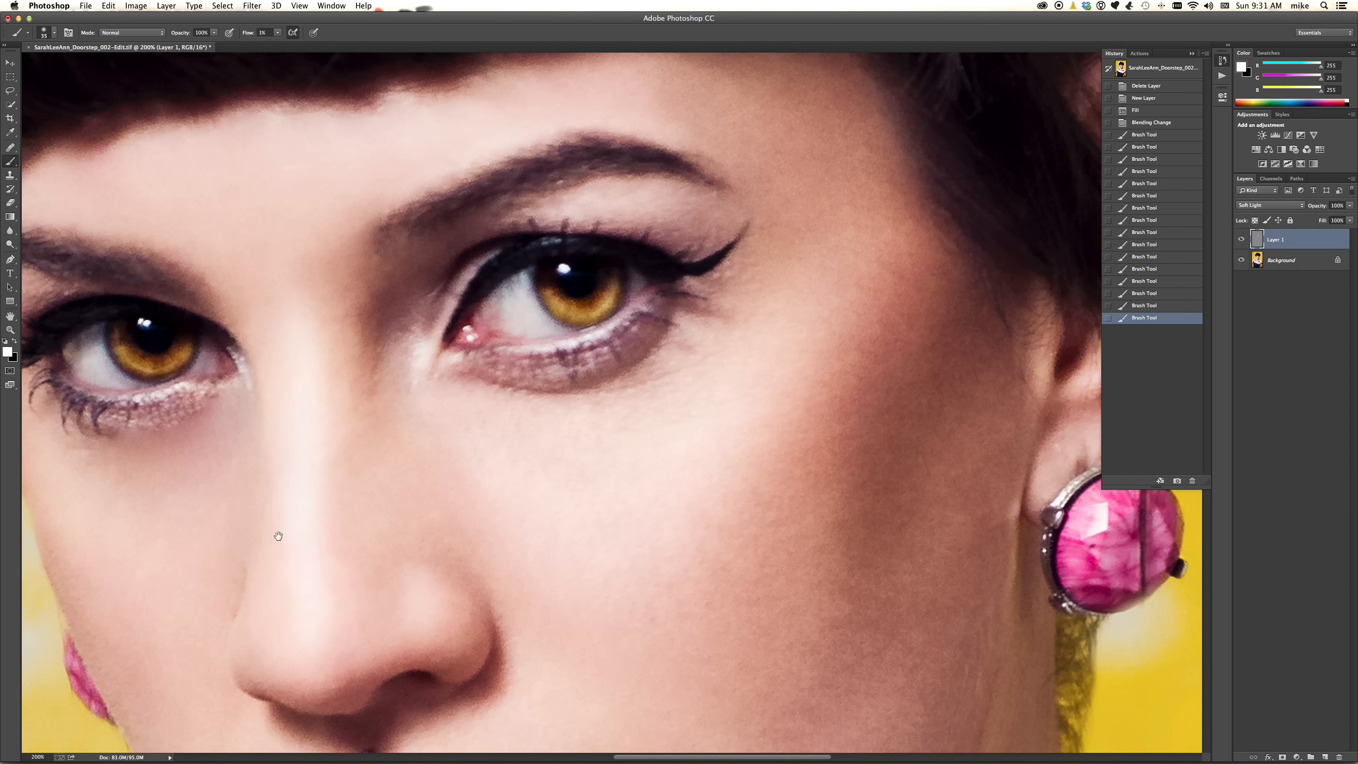
Dodge the right cheekbone and the triangle of skin below the right eye with soft white strokes.
left_click_drag(262, 548, 667, 403)
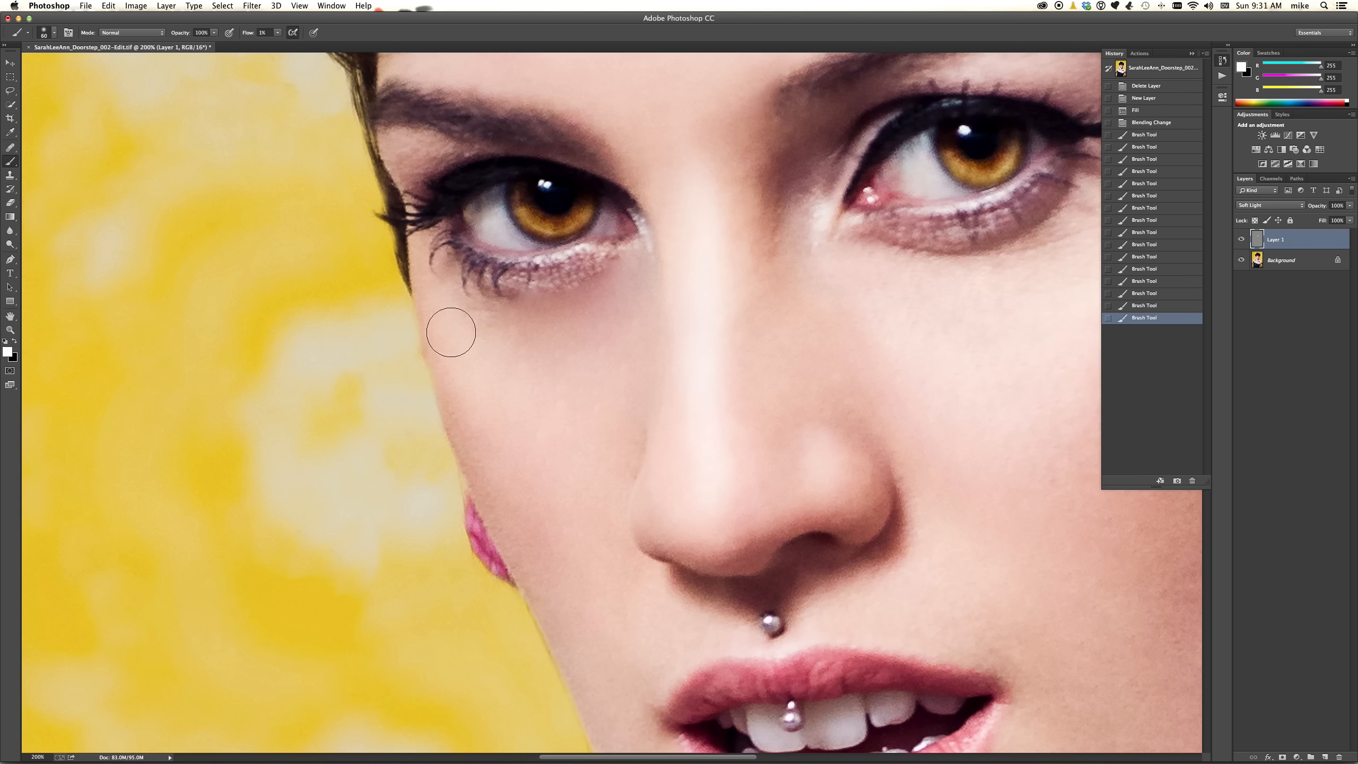
mouse_move(445, 281)
left_mouse_down()
mouse_move(448, 331)
mouse_move(537, 499)
mouse_move(428, 290)
mouse_move(560, 531)
mouse_move(449, 315)
mouse_move(449, 355)
mouse_move(519, 431)
mouse_move(560, 449)
mouse_move(530, 391)
mouse_move(502, 385)
mouse_move(476, 324)
mouse_move(560, 385)
mouse_move(507, 425)
mouse_move(508, 291)
mouse_move(600, 305)
mouse_move(570, 370)
mouse_move(500, 328)
mouse_move(562, 409)
left_mouse_up()
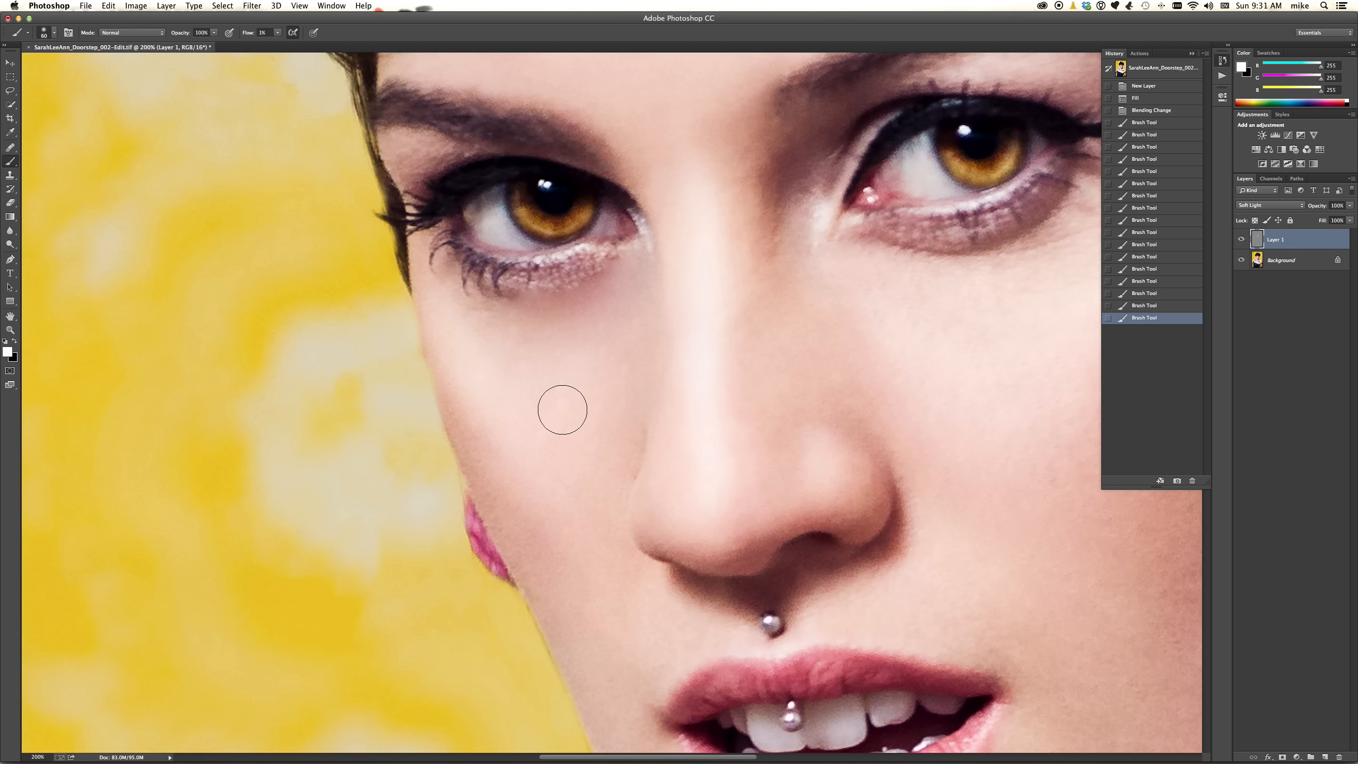
left_click_drag(666, 467, 657, 470)
mouse_move(557, 362)
left_mouse_down()
mouse_move(521, 304)
mouse_move(502, 340)
left_mouse_up()
Lighten the outer eyelid under the right eyebrow and the skin along the brow's upper edge with white strokes.
scroll(539, 478, "up", 5)
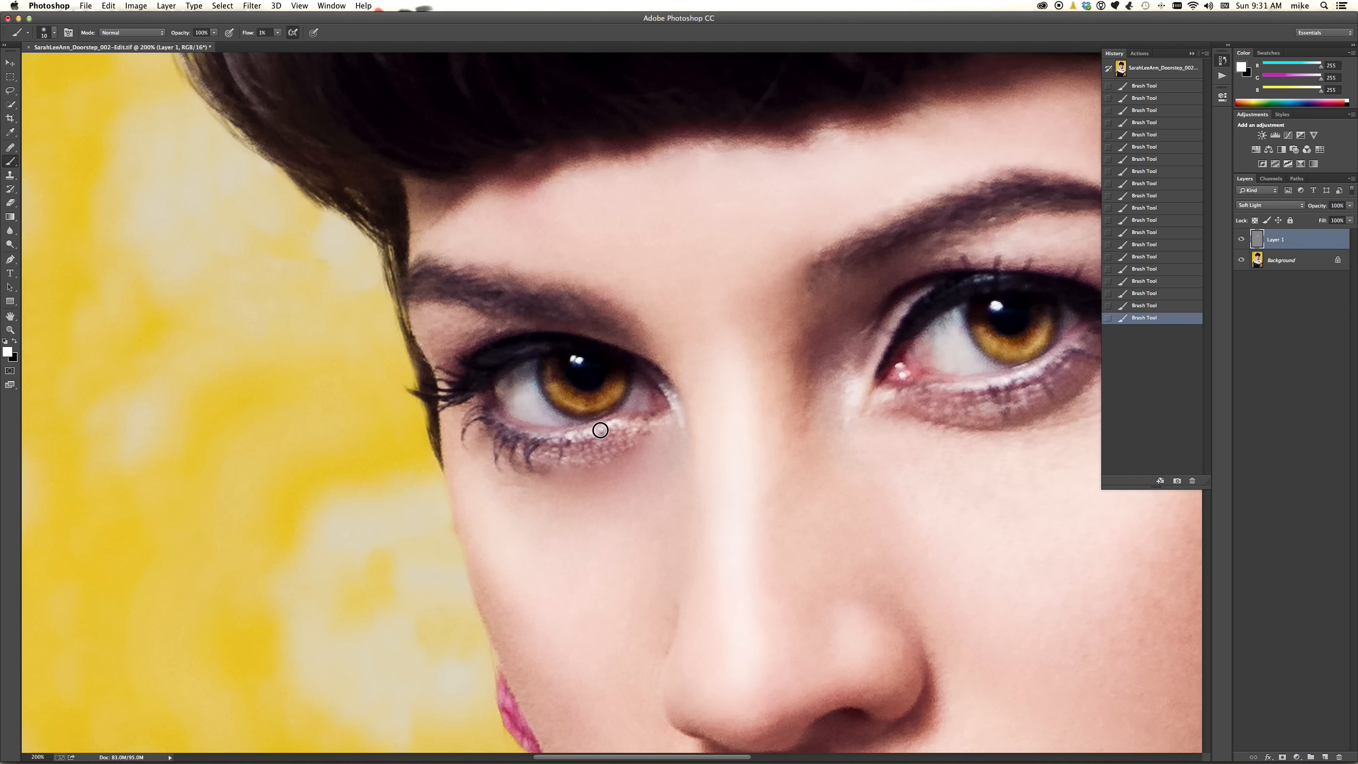
key("bracketright")
key("bracketright")
key("bracketright")
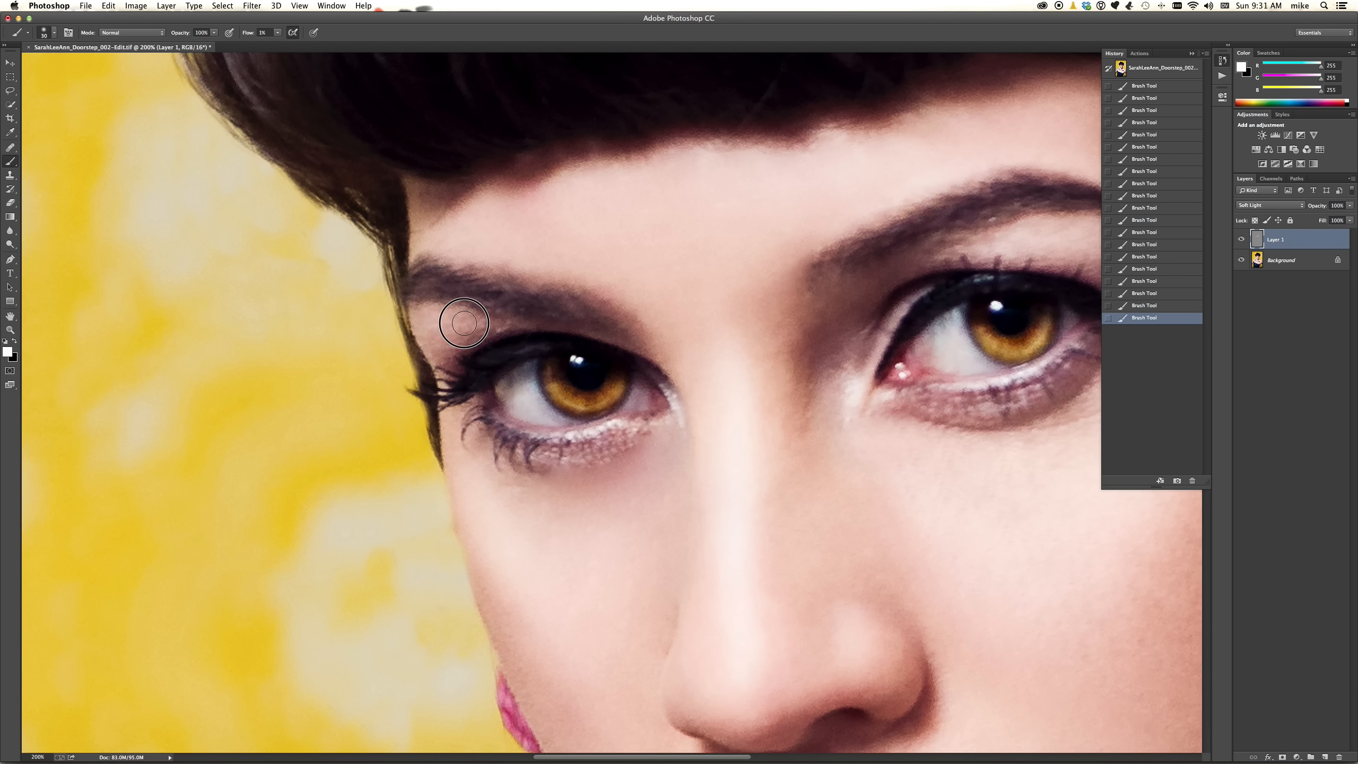
mouse_move(432, 348)
left_mouse_down()
mouse_move(426, 325)
mouse_move(475, 328)
left_mouse_up()
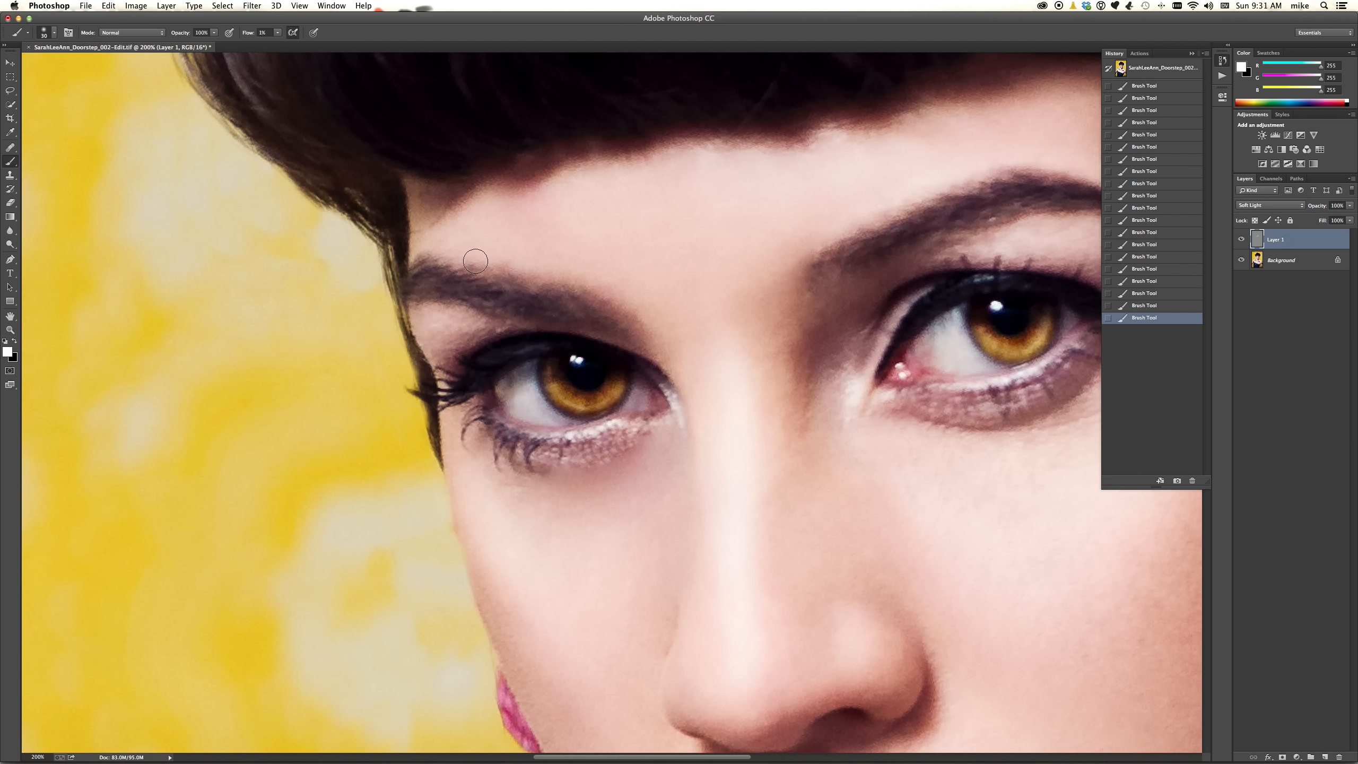
mouse_move(432, 249)
left_mouse_down()
mouse_move(626, 290)
mouse_move(448, 253)
mouse_move(527, 267)
mouse_move(533, 297)
left_mouse_up()
Paint thin white highlights along the upper lip's outer edge and across the lower lip.
left_click_drag(756, 687, 678, 371)
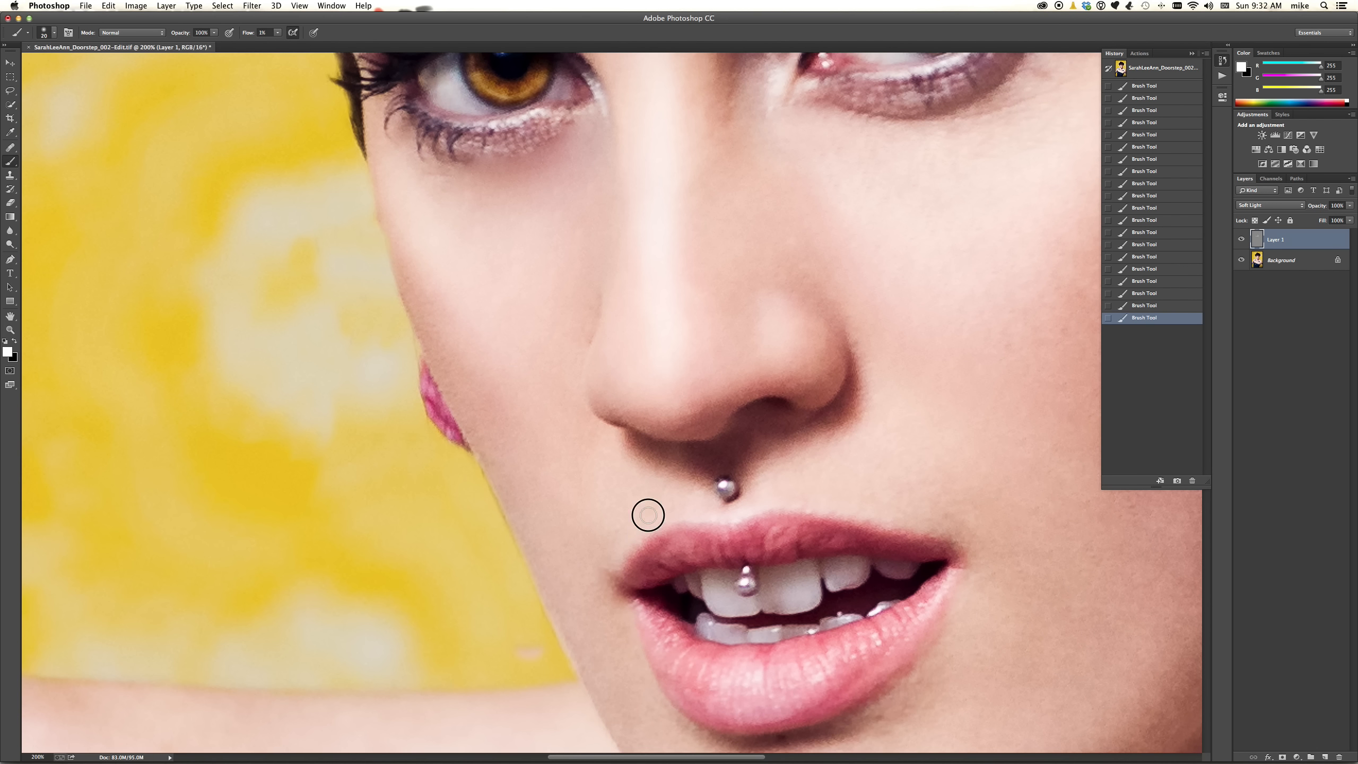
mouse_move(648, 514)
left_mouse_down()
mouse_move(639, 524)
mouse_move(669, 509)
mouse_move(746, 516)
mouse_move(804, 494)
mouse_move(937, 525)
left_mouse_up()
left_click_drag(769, 664, 725, 466)
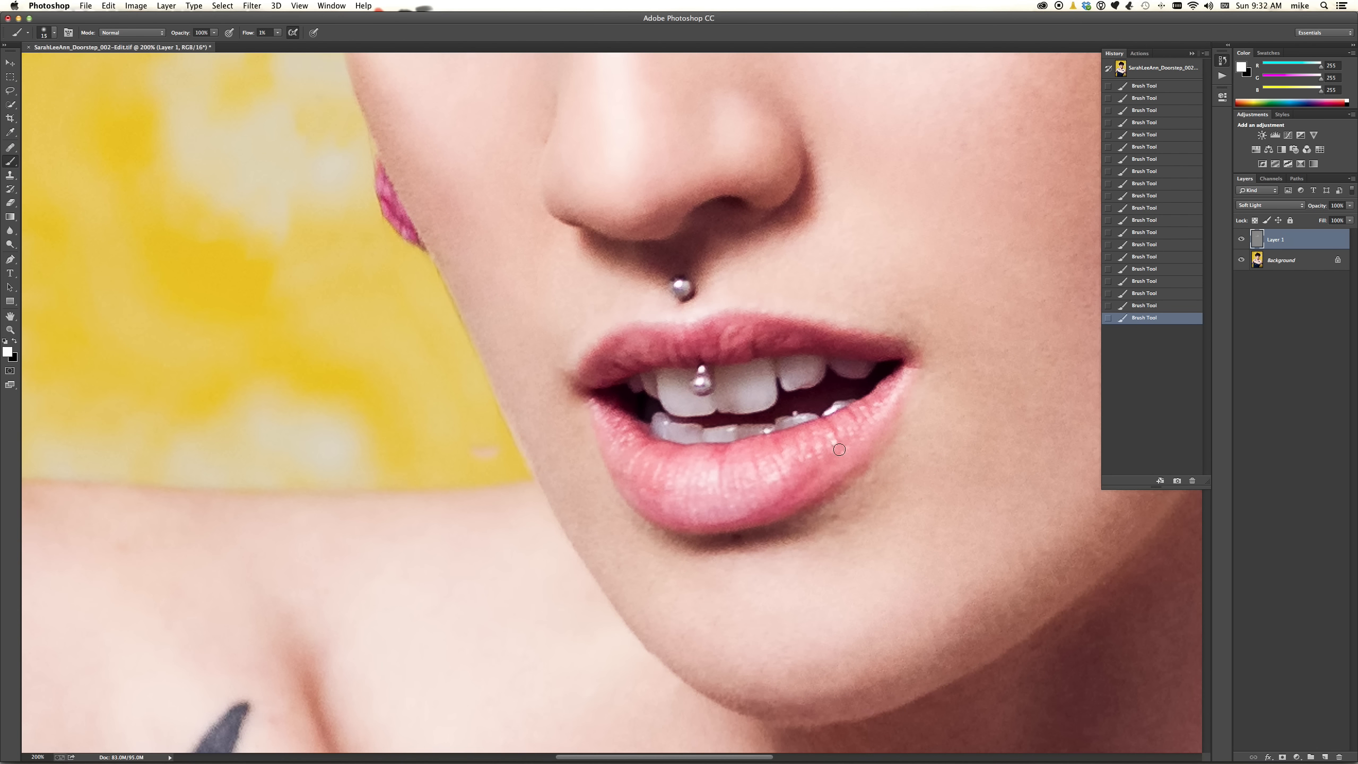
mouse_move(834, 444)
left_mouse_down()
mouse_move(763, 470)
mouse_move(795, 466)
mouse_move(894, 389)
mouse_move(777, 472)
mouse_move(724, 479)
left_mouse_up()
mouse_move(623, 458)
left_mouse_down()
mouse_move(653, 483)
mouse_move(692, 480)
mouse_move(645, 472)
mouse_move(612, 430)
mouse_move(631, 468)
mouse_move(705, 481)
mouse_move(827, 446)
mouse_move(863, 416)
mouse_move(793, 464)
mouse_move(685, 492)
mouse_move(635, 460)
mouse_move(593, 405)
mouse_move(651, 476)
mouse_move(728, 488)
mouse_move(841, 428)
mouse_move(710, 503)
left_mouse_up()
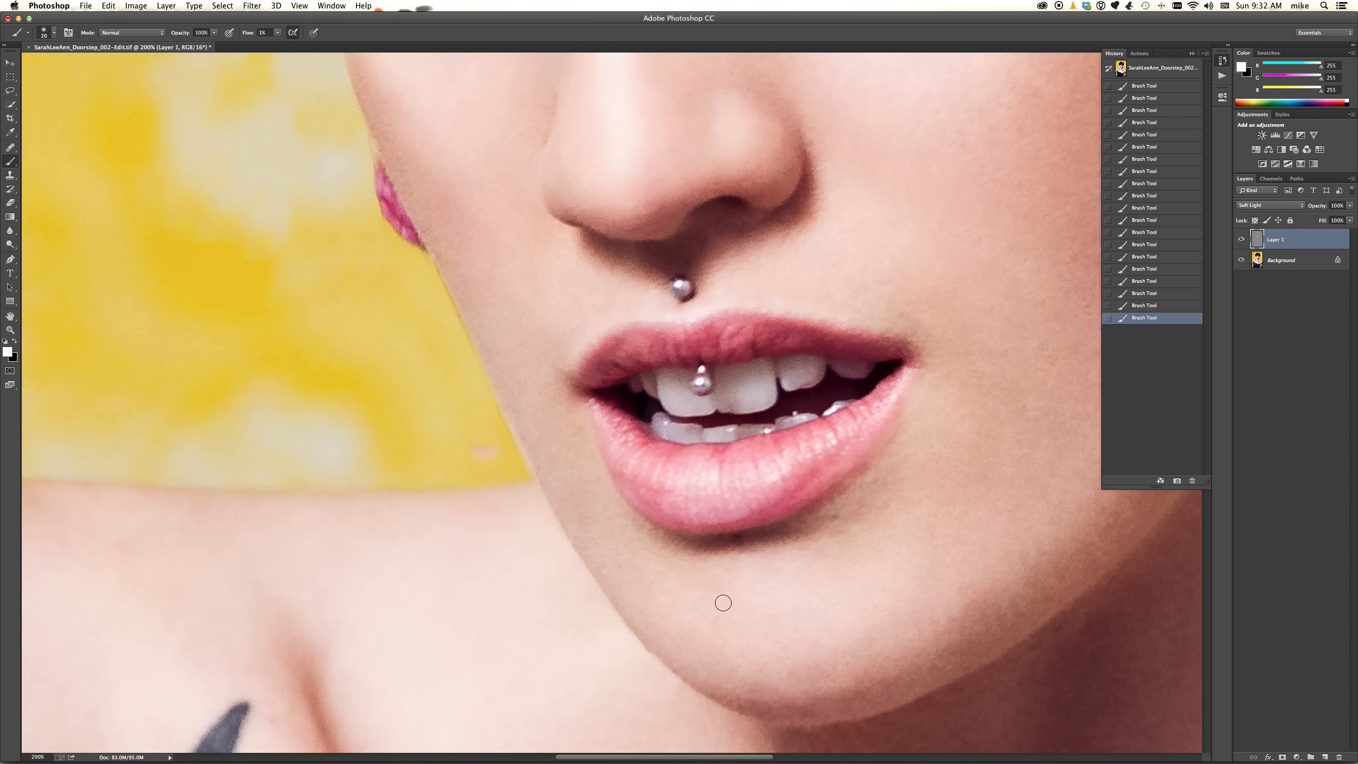
Dodge the chin below the lower lip and the left jawline with soft white strokes.
mouse_move(763, 572)
left_mouse_down()
mouse_move(811, 558)
mouse_move(755, 625)
mouse_move(819, 619)
mouse_move(760, 623)
mouse_move(813, 600)
mouse_move(821, 576)
mouse_move(882, 567)
mouse_move(874, 589)
mouse_move(842, 570)
mouse_move(788, 597)
left_mouse_up()
key("super+minus")
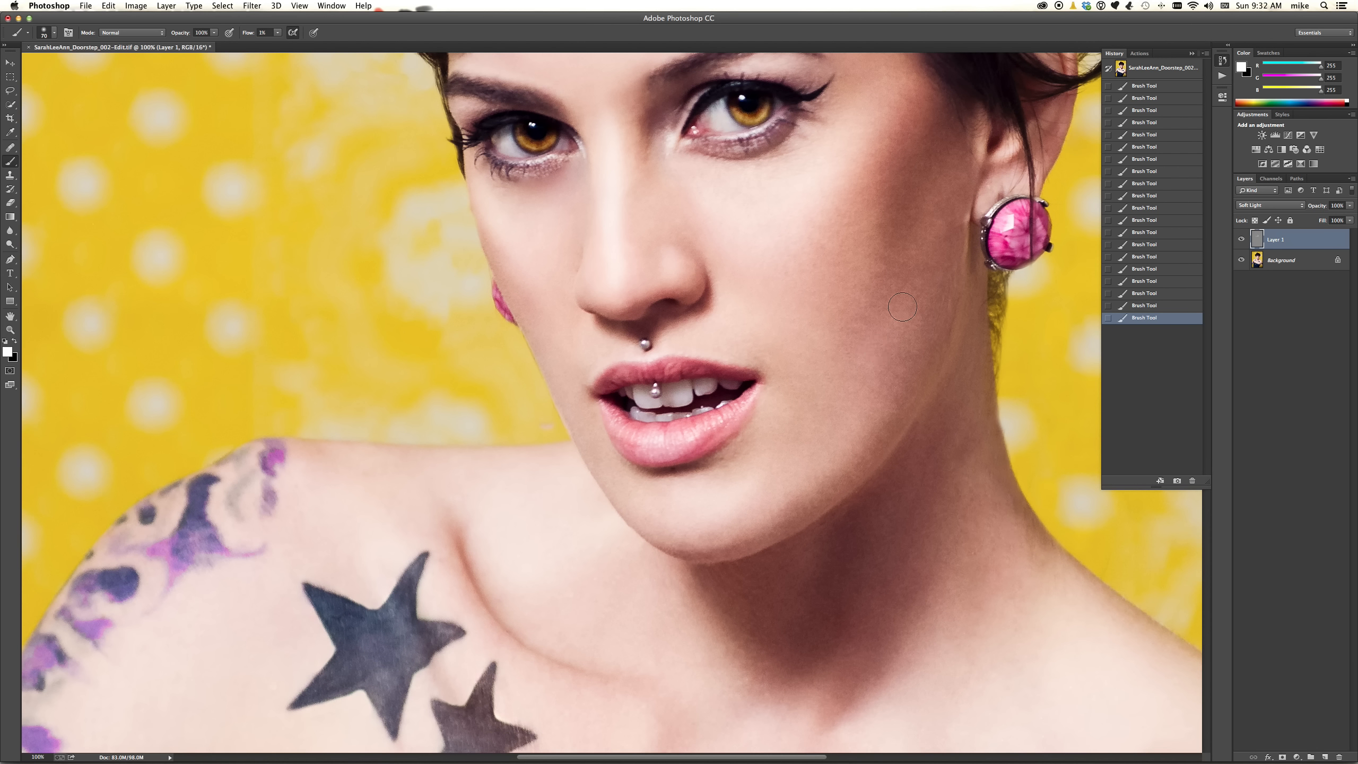
mouse_move(903, 307)
left_mouse_down()
mouse_move(894, 294)
mouse_move(868, 409)
mouse_move(746, 500)
mouse_move(869, 408)
mouse_move(790, 467)
left_mouse_up()
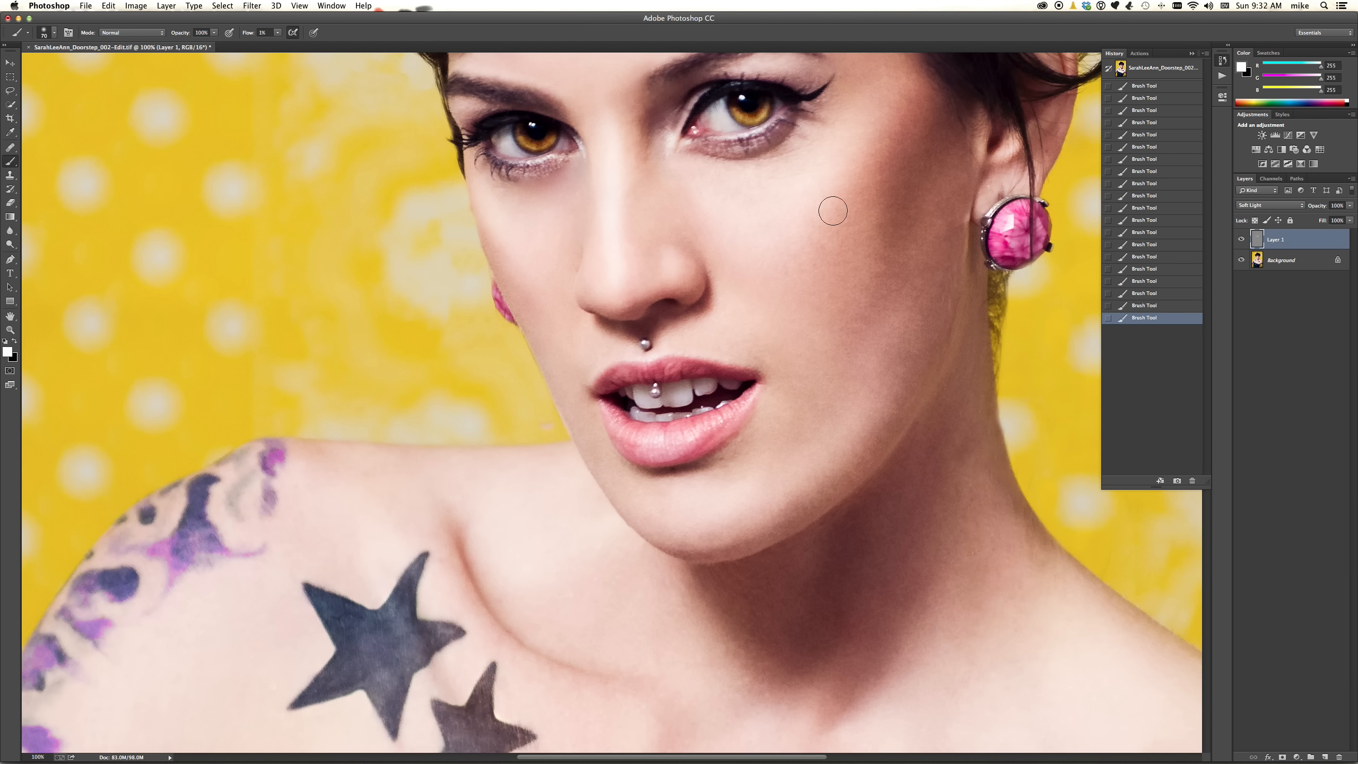
Brighten the shine band across the bangs with short white strokes following the hair.
mouse_move(807, 212)
left_mouse_down()
mouse_move(627, 446)
mouse_move(826, 500)
left_mouse_up()
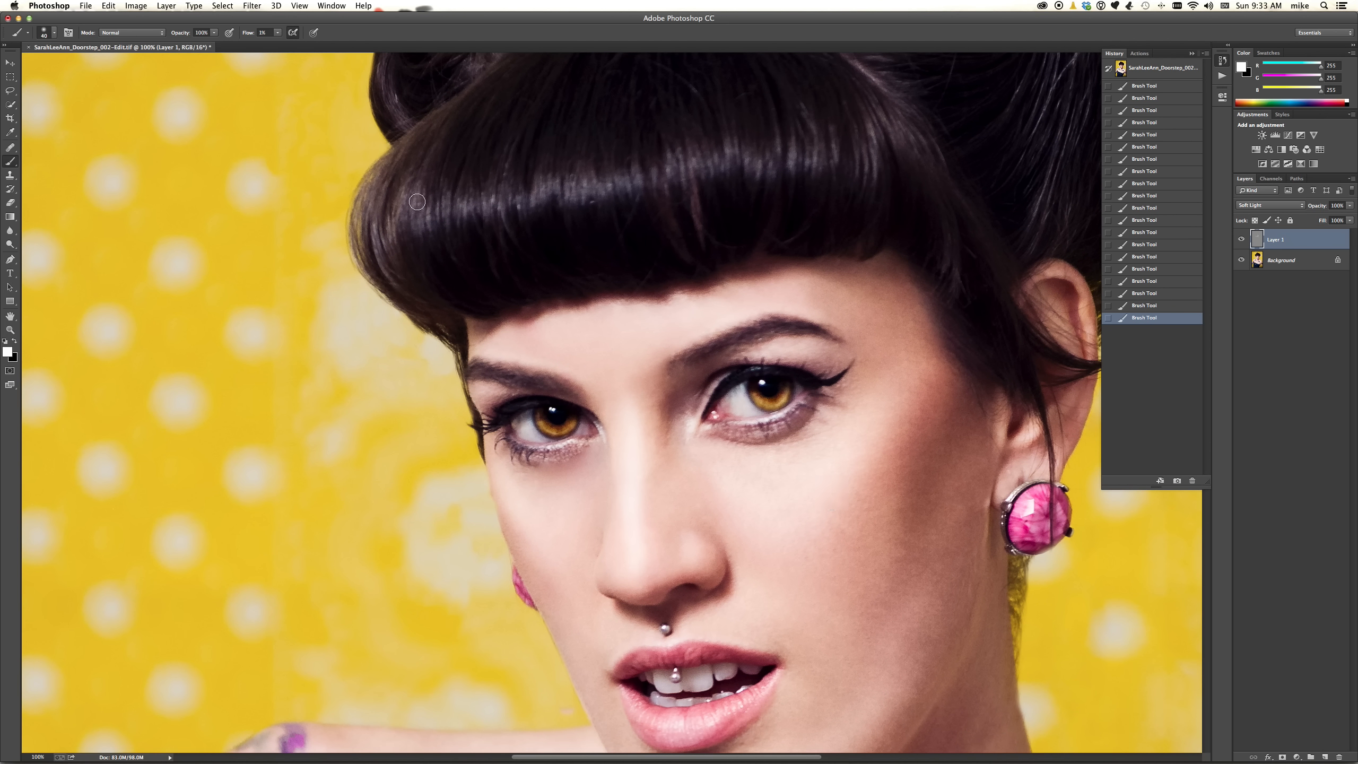
mouse_move(417, 202)
left_mouse_down()
mouse_move(455, 229)
mouse_move(485, 181)
mouse_move(531, 201)
mouse_move(557, 172)
mouse_move(605, 186)
mouse_move(639, 154)
mouse_move(682, 187)
mouse_move(703, 140)
mouse_move(737, 162)
mouse_move(810, 173)
mouse_move(825, 128)
mouse_move(864, 184)
mouse_move(868, 152)
mouse_move(859, 178)
mouse_move(808, 132)
mouse_move(776, 186)
mouse_move(742, 151)
mouse_move(719, 181)
mouse_move(690, 160)
mouse_move(647, 194)
mouse_move(618, 179)
mouse_move(572, 211)
mouse_move(536, 210)
mouse_move(509, 182)
mouse_move(447, 249)
mouse_move(410, 215)
left_mouse_up()
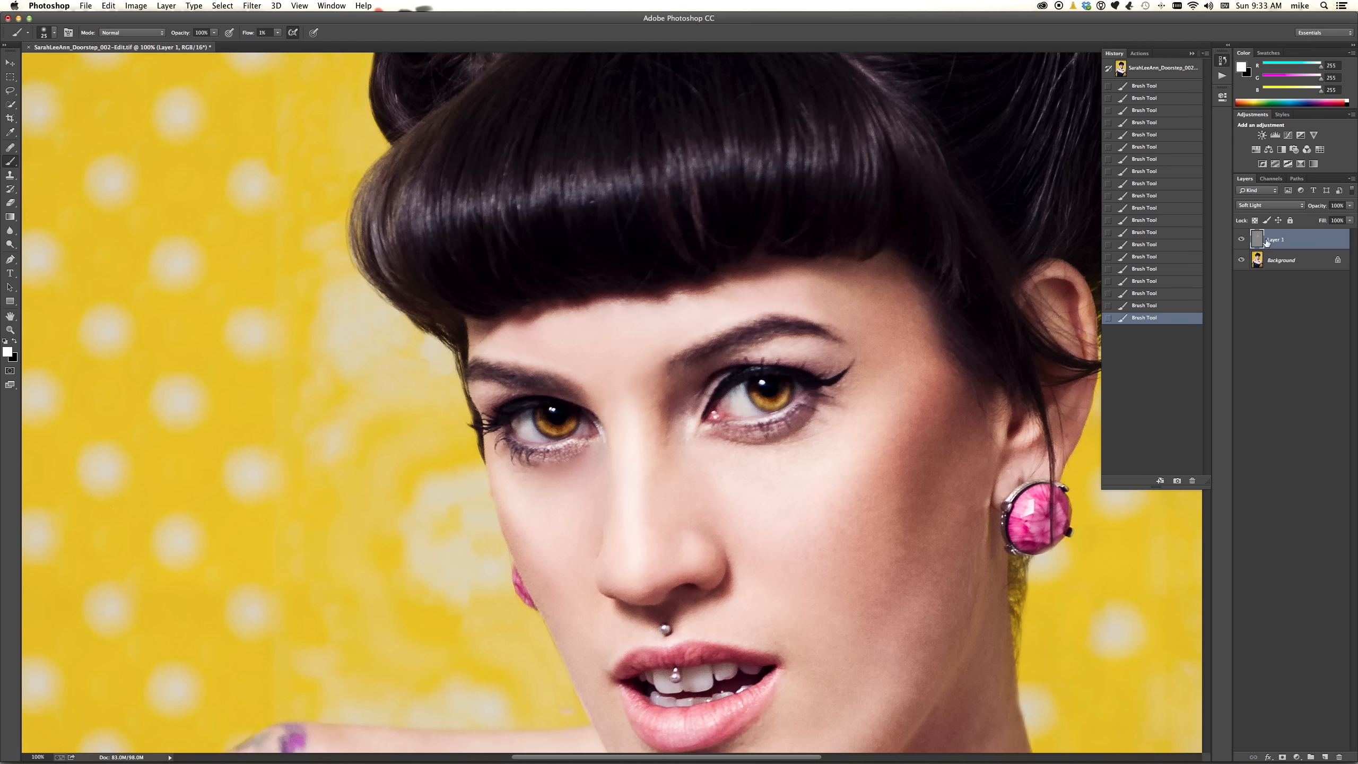
Set Layer 1 to Normal blending to examine the painted dodge strokes, and return it to Soft Light.
left_click(1278, 206)
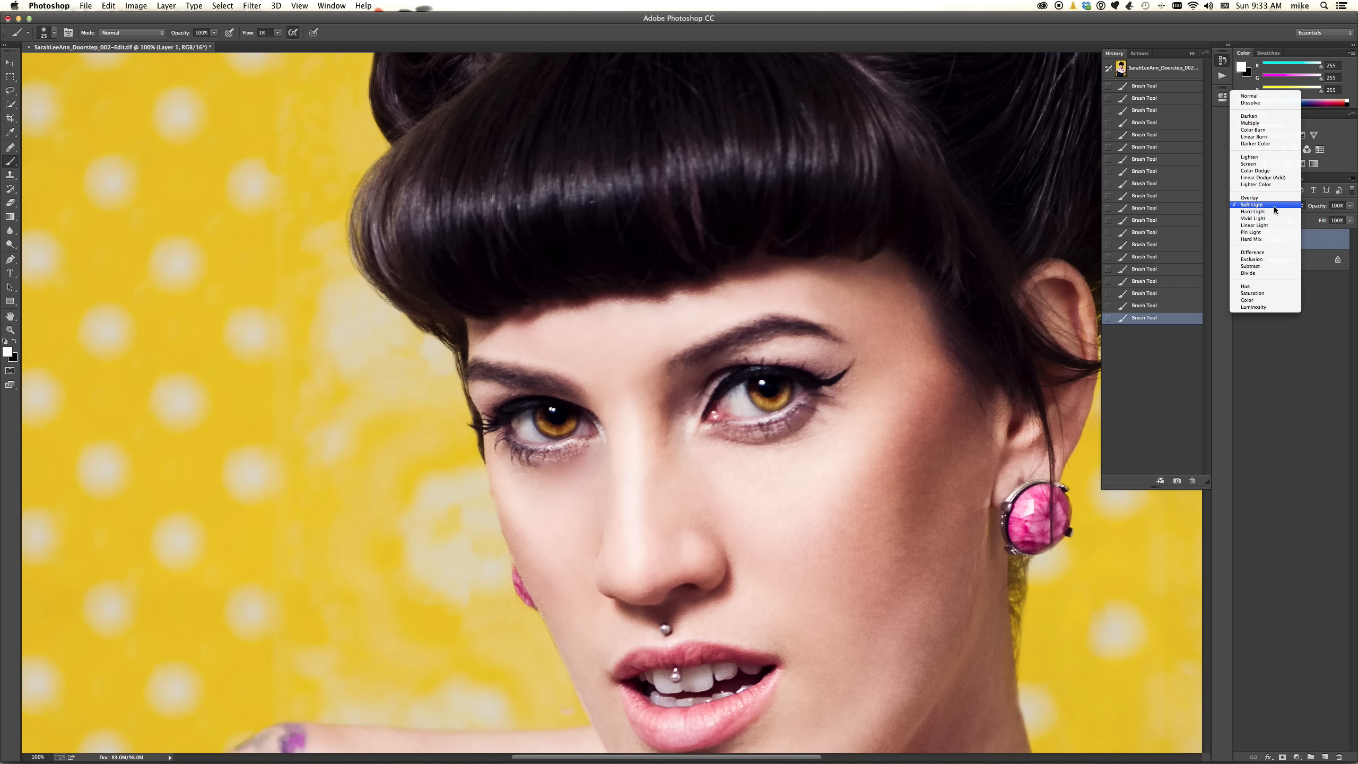
left_click(1247, 97)
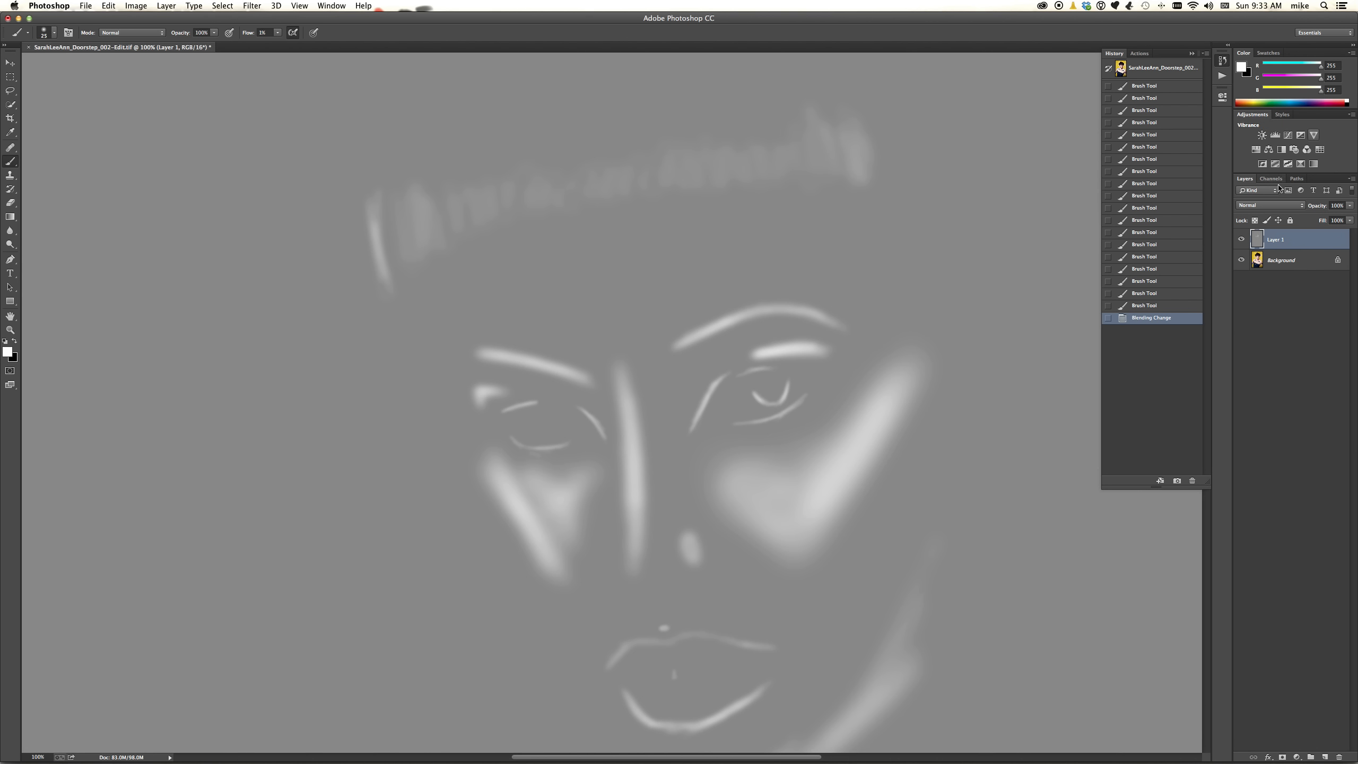
left_click(1282, 208)
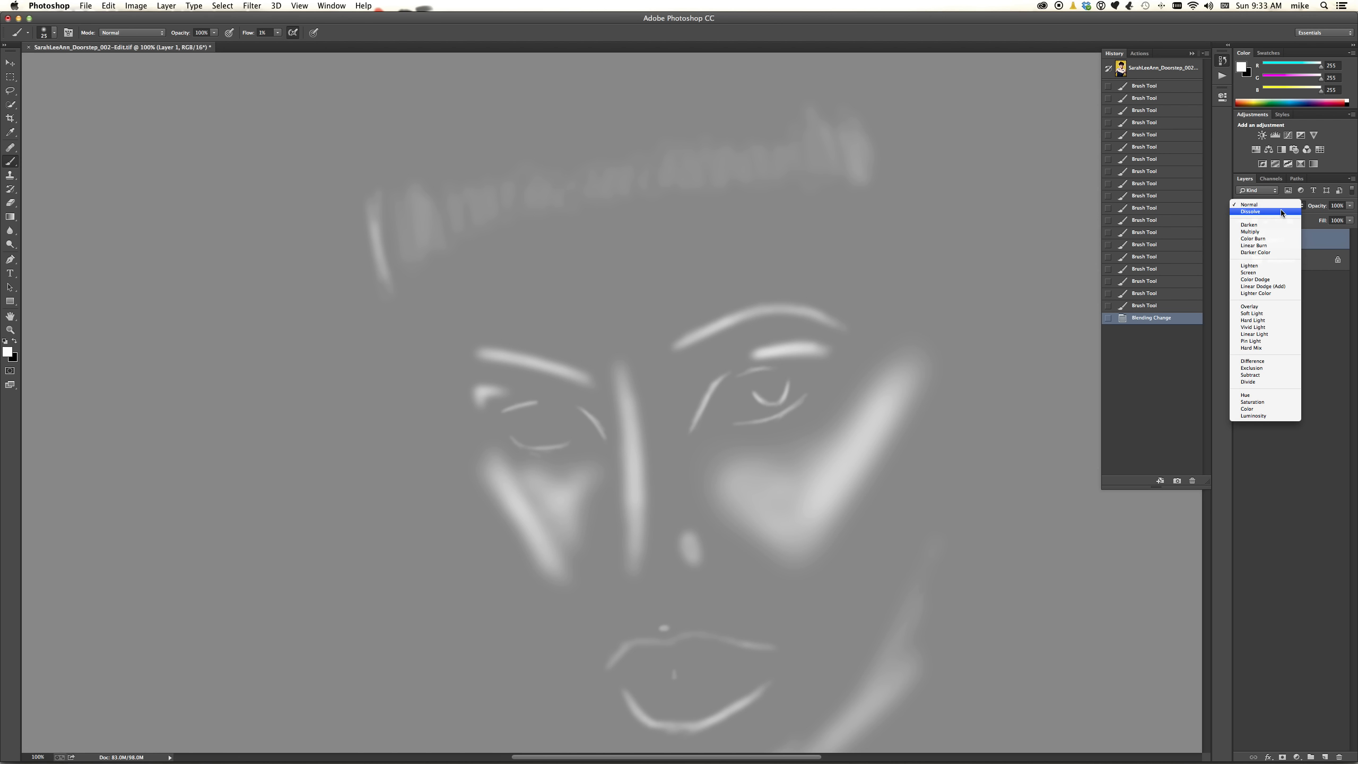
left_click(1256, 314)
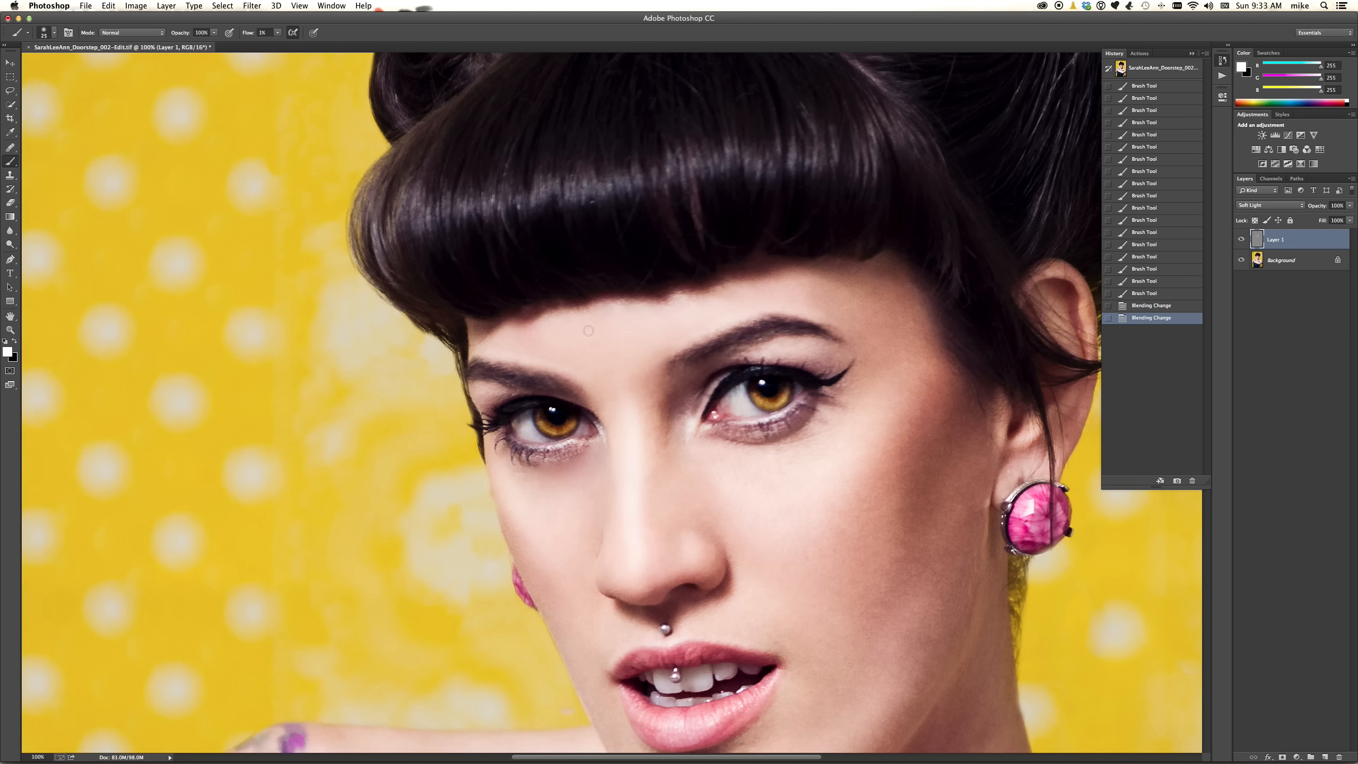
Dodge the curled outer end of the bangs and the hair sweeping up the near side of the large roll.
mouse_move(422, 200)
left_mouse_down()
mouse_move(445, 238)
mouse_move(457, 201)
mouse_move(530, 193)
mouse_move(535, 179)
mouse_move(520, 219)
mouse_move(504, 211)
mouse_move(522, 187)
mouse_move(548, 210)
mouse_move(577, 175)
mouse_move(593, 213)
mouse_move(595, 166)
mouse_move(627, 205)
mouse_move(643, 155)
mouse_move(657, 195)
mouse_move(676, 148)
mouse_move(697, 181)
mouse_move(722, 146)
mouse_move(770, 134)
mouse_move(798, 163)
mouse_move(810, 136)
mouse_move(861, 174)
mouse_move(872, 134)
mouse_move(869, 197)
mouse_move(843, 131)
mouse_move(811, 169)
mouse_move(793, 109)
mouse_move(777, 180)
mouse_move(759, 150)
mouse_move(736, 171)
mouse_move(724, 133)
mouse_move(712, 190)
mouse_move(693, 149)
mouse_move(647, 192)
mouse_move(627, 159)
mouse_move(612, 183)
mouse_move(552, 168)
mouse_move(528, 213)
mouse_move(487, 218)
mouse_move(455, 193)
mouse_move(427, 233)
mouse_move(392, 225)
mouse_move(395, 281)
left_mouse_up()
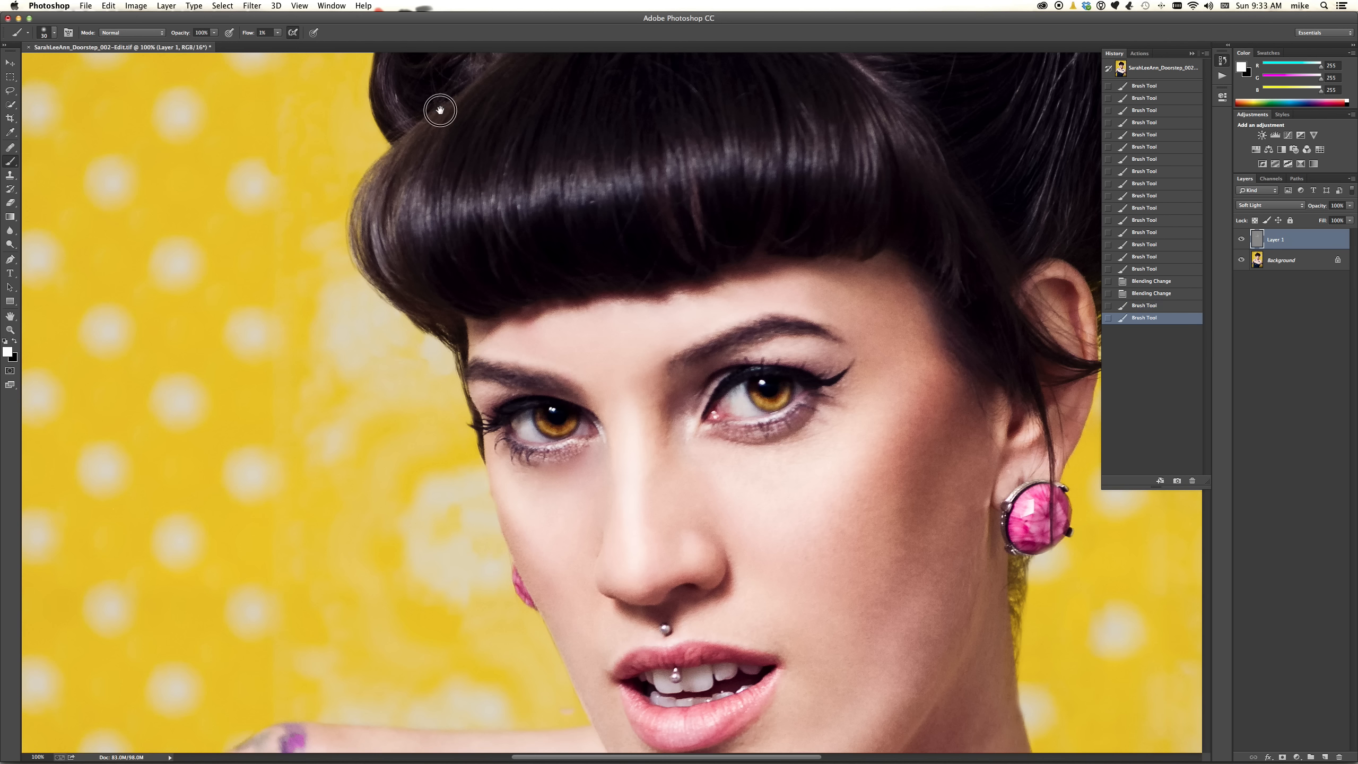
mouse_move(440, 110)
left_mouse_down()
mouse_move(515, 388)
mouse_move(462, 334)
mouse_move(480, 306)
mouse_move(465, 381)
mouse_move(460, 342)
mouse_move(461, 367)
left_mouse_up()
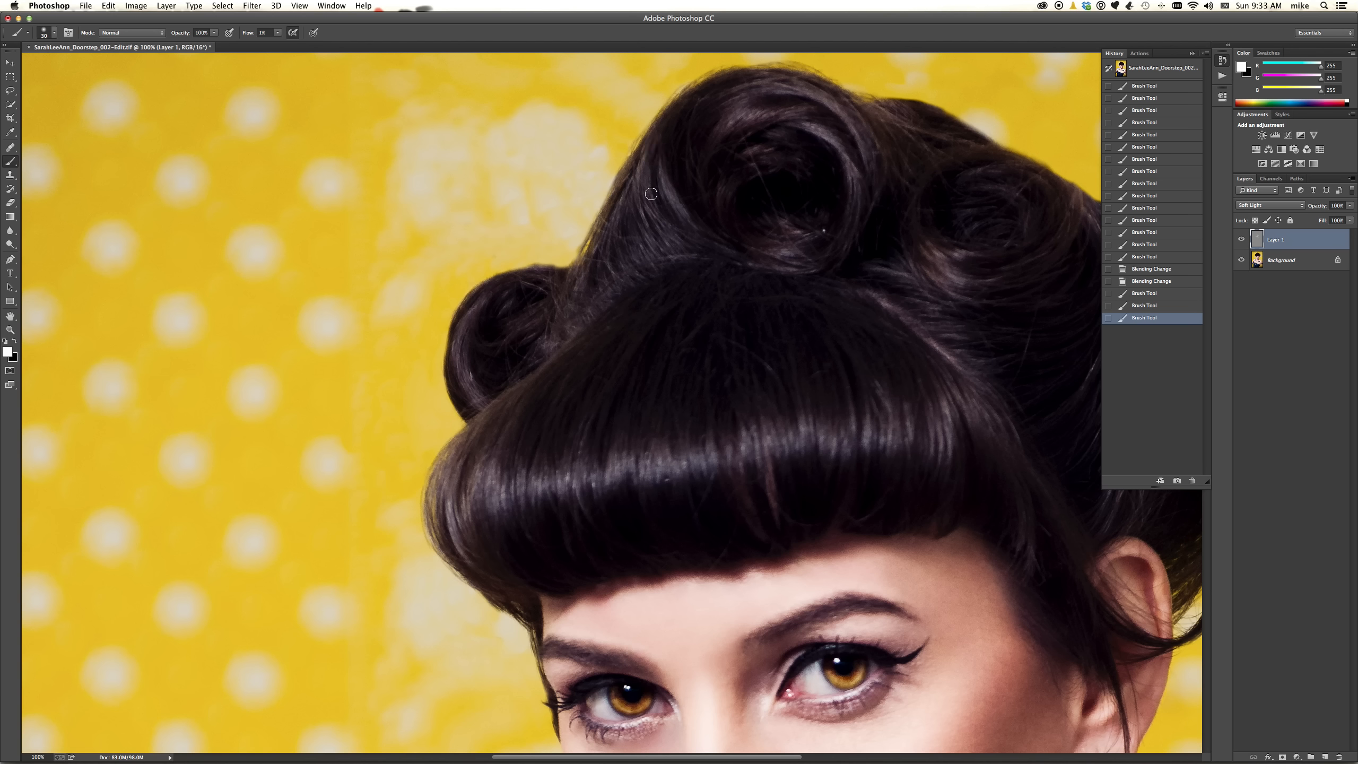
left_click_drag(651, 194, 646, 176)
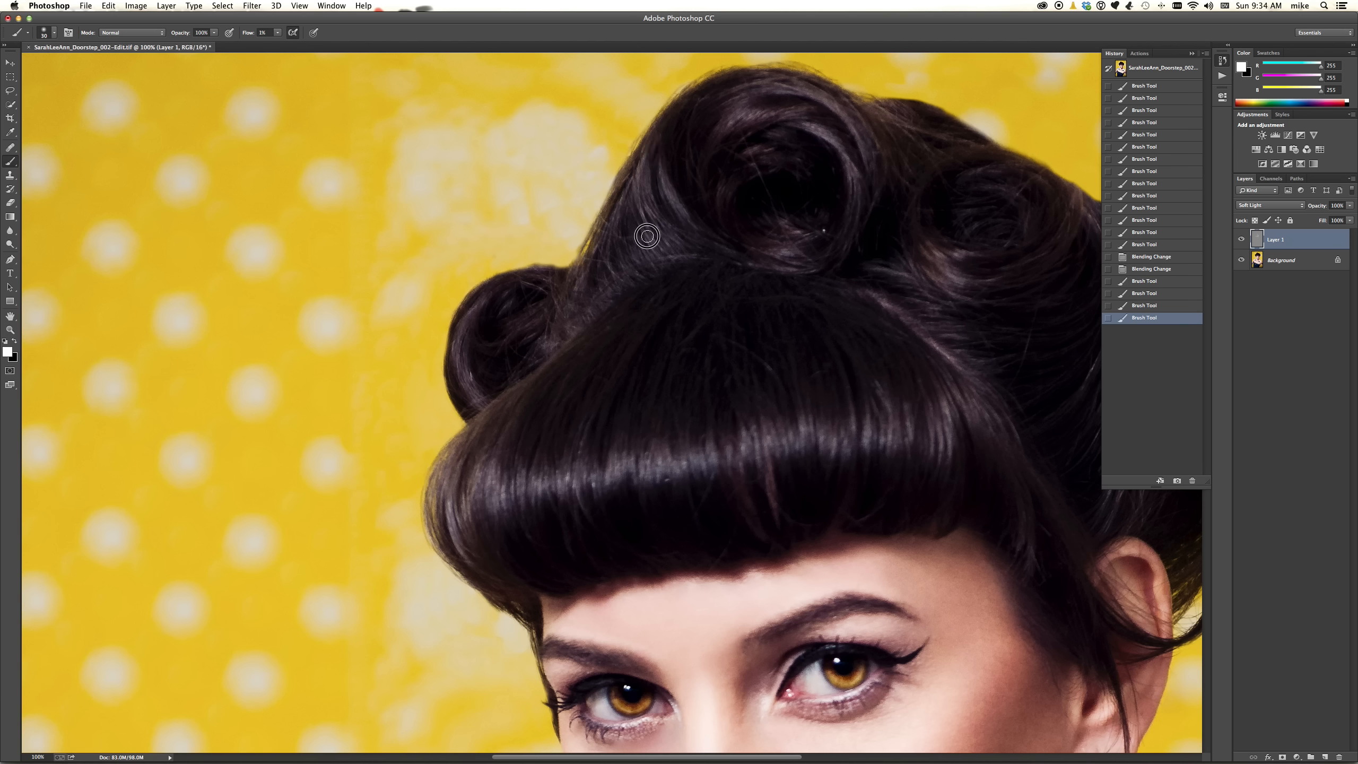
mouse_move(647, 236)
left_mouse_down()
mouse_move(666, 263)
mouse_move(620, 225)
mouse_move(591, 263)
left_mouse_up()
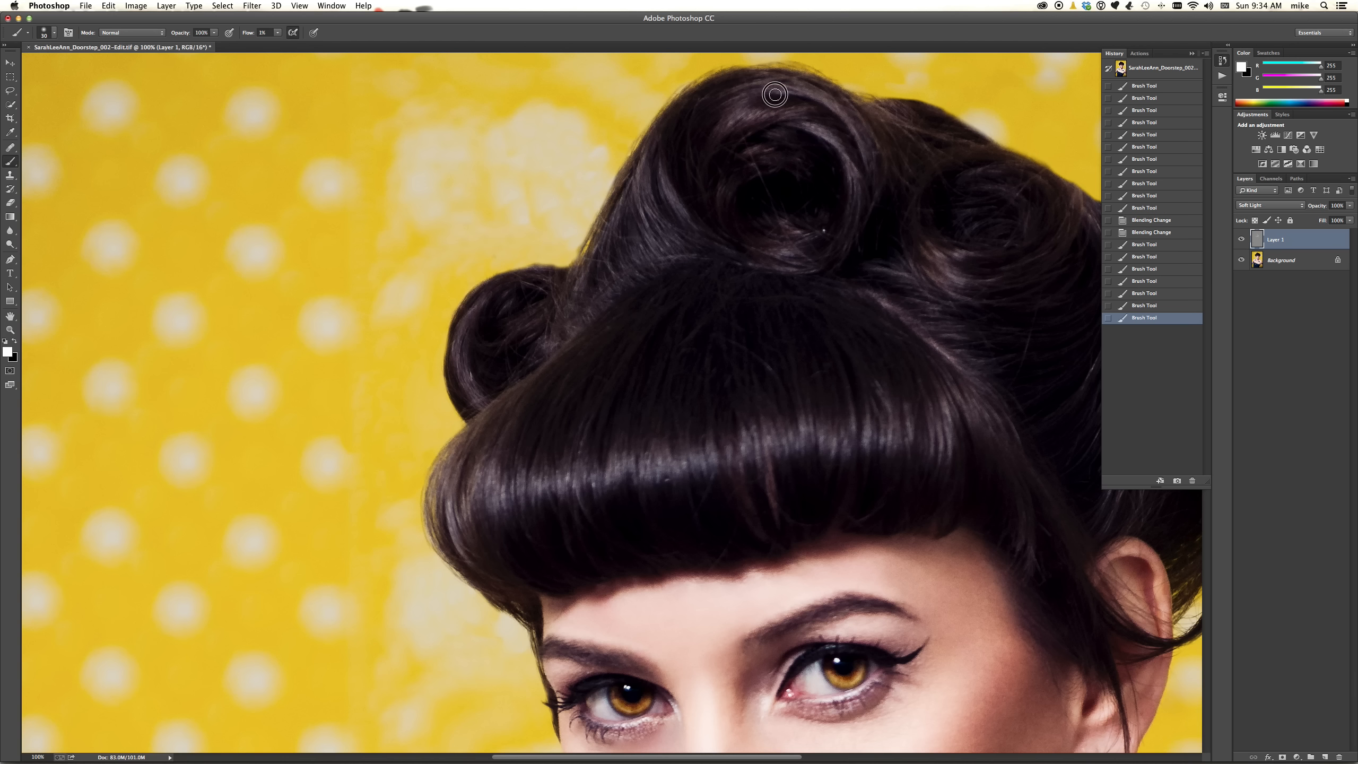
Brighten the top of the large hair roll, the smaller roll beside it and the strands above the left ear.
mouse_move(774, 95)
left_mouse_down()
mouse_move(835, 114)
mouse_move(829, 89)
mouse_move(756, 128)
mouse_move(852, 182)
mouse_move(823, 131)
mouse_move(788, 151)
mouse_move(720, 125)
mouse_move(770, 111)
left_mouse_up()
mouse_move(935, 262)
left_mouse_down()
mouse_move(959, 252)
mouse_move(975, 279)
mouse_move(963, 298)
mouse_move(927, 274)
mouse_move(949, 264)
mouse_move(960, 285)
left_mouse_up()
left_click_drag(963, 475, 739, 321)
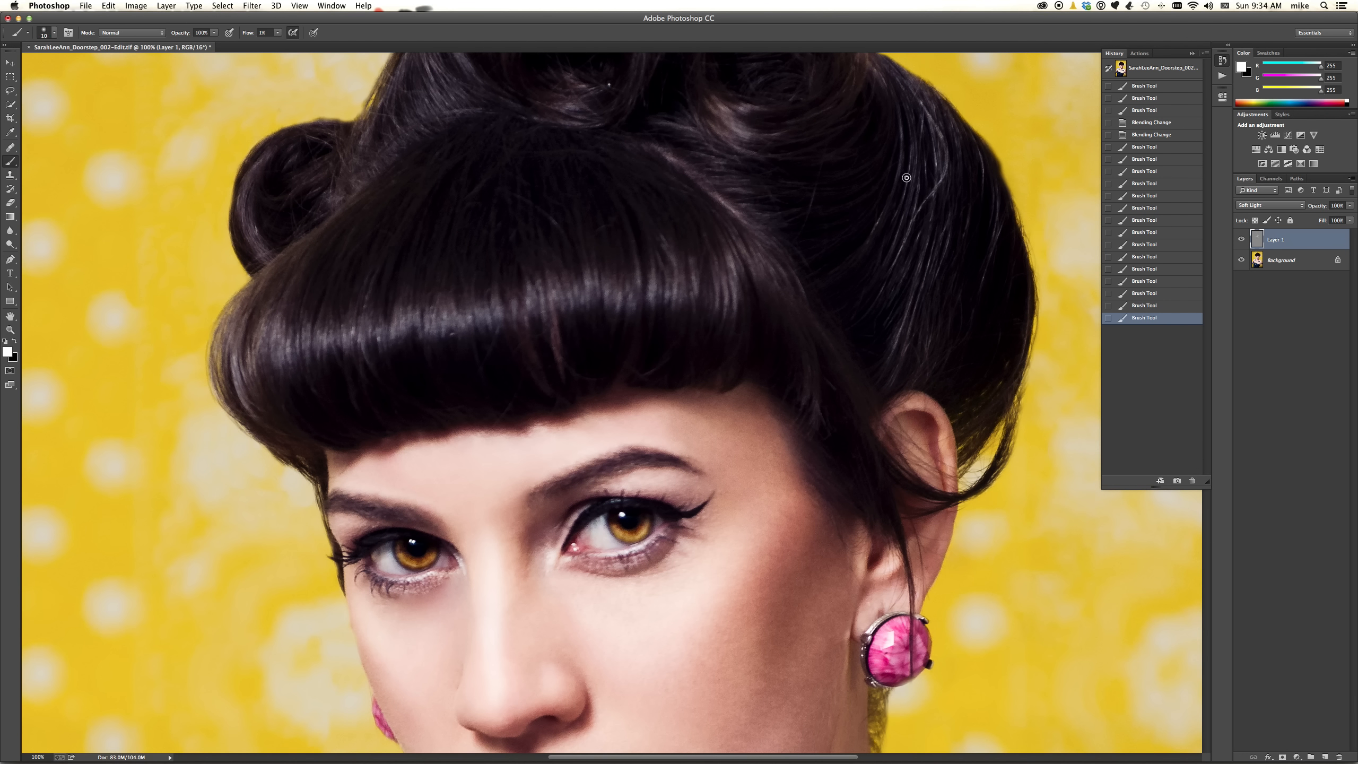
mouse_move(886, 198)
left_mouse_down()
mouse_move(918, 123)
mouse_move(896, 248)
left_mouse_up()
Enlarge the brush and dodge the skin around the right collarbone, from the hollow above it to the star tattoos.
left_click_drag(853, 690, 866, 355)
left_click_drag(853, 513, 869, 432)
left_click_drag(860, 621, 875, 433)
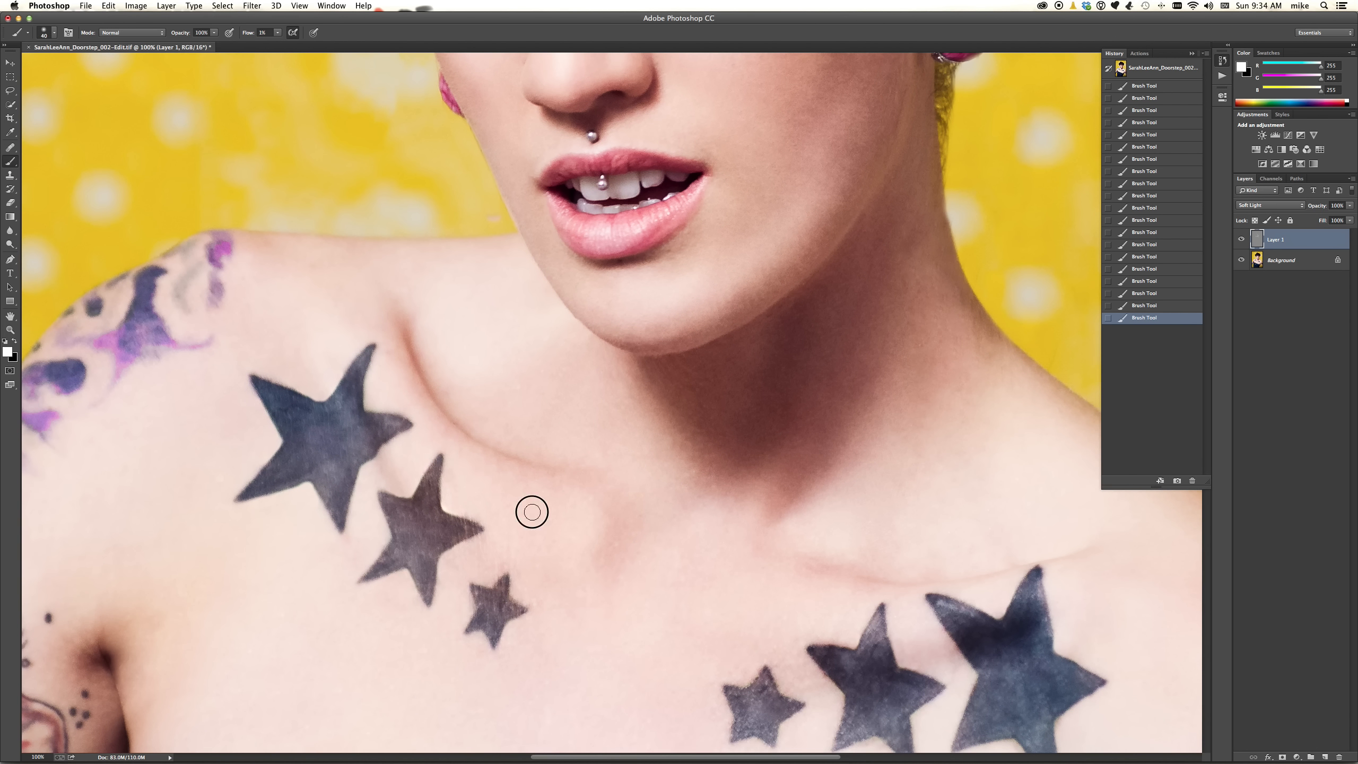
key("bracketright")
mouse_move(570, 514)
left_mouse_down()
mouse_move(588, 534)
mouse_move(491, 494)
mouse_move(403, 424)
mouse_move(343, 316)
mouse_move(408, 418)
mouse_move(485, 488)
mouse_move(393, 398)
mouse_move(475, 380)
mouse_move(518, 409)
mouse_move(405, 343)
left_mouse_up()
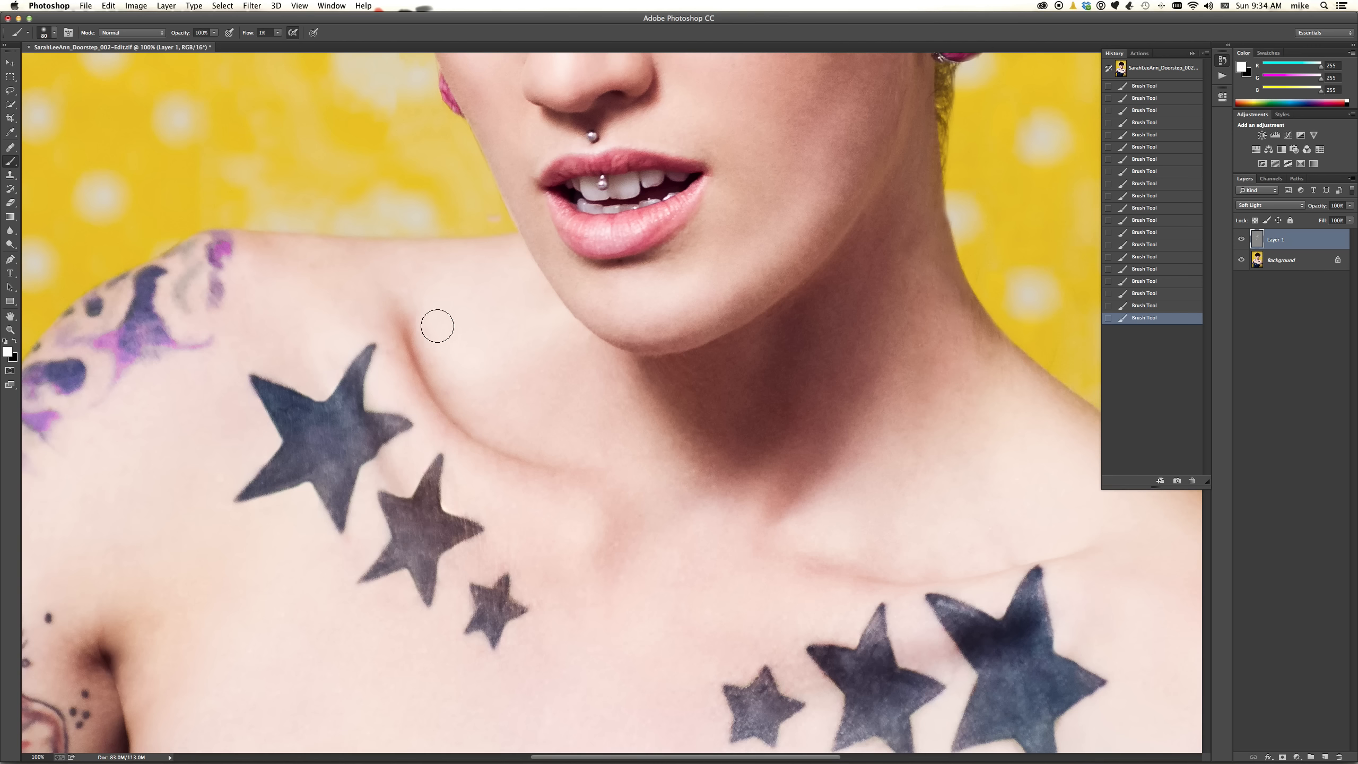
mouse_move(487, 404)
left_mouse_down()
mouse_move(552, 440)
mouse_move(349, 328)
mouse_move(409, 453)
mouse_move(470, 494)
mouse_move(542, 507)
mouse_move(573, 540)
mouse_move(452, 479)
mouse_move(351, 378)
mouse_move(389, 415)
left_mouse_up()
mouse_move(295, 370)
left_mouse_down()
mouse_move(376, 534)
mouse_move(481, 612)
mouse_move(429, 570)
left_mouse_up()
Dodge the skin above and below the left collarbone and over the star tattoos beneath it, varying the brush size.
left_click_drag(849, 506, 600, 328)
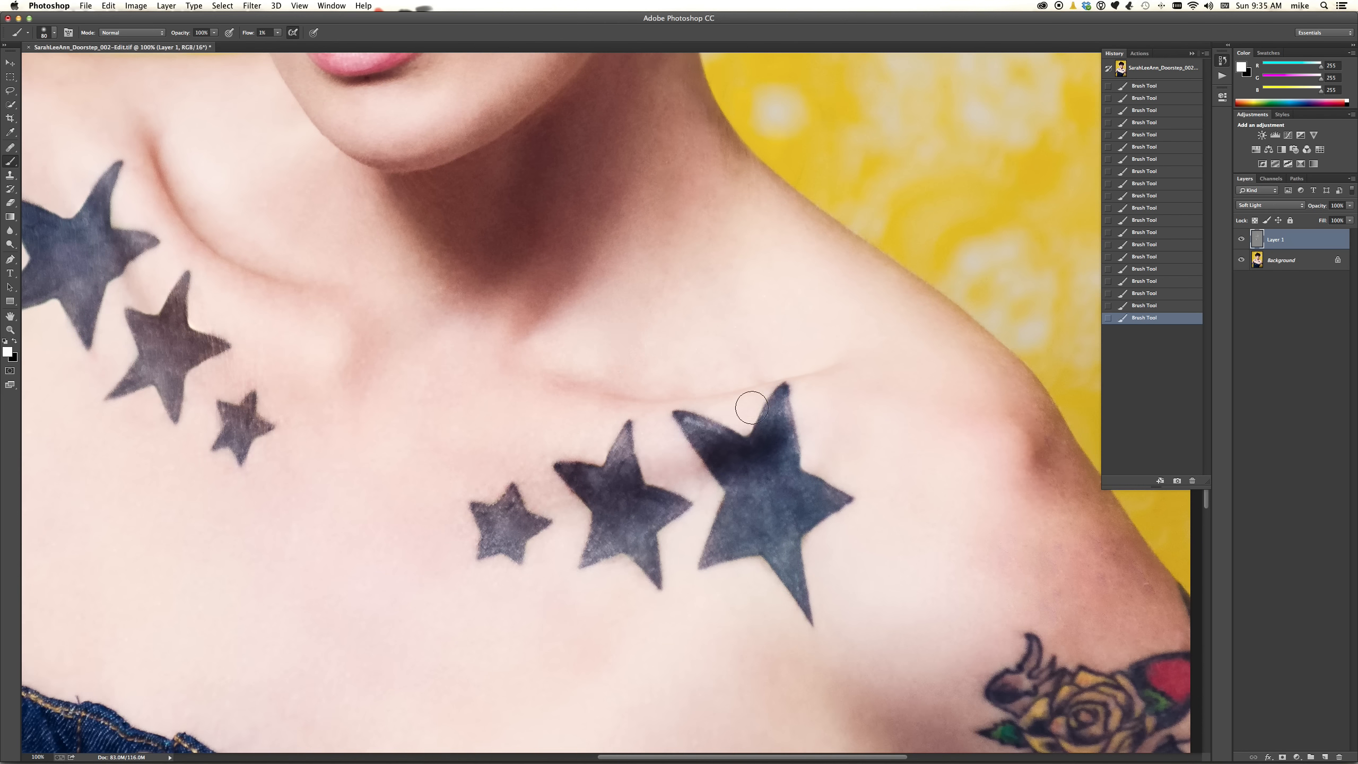
mouse_move(825, 400)
left_mouse_down()
mouse_move(750, 427)
mouse_move(564, 433)
mouse_move(842, 397)
mouse_move(665, 430)
mouse_move(818, 398)
mouse_move(747, 424)
mouse_move(575, 426)
mouse_move(649, 436)
mouse_move(872, 383)
mouse_move(728, 426)
mouse_move(621, 430)
mouse_move(742, 434)
mouse_move(643, 434)
left_mouse_up()
key("bracketleft")
key("bracketleft")
key("bracketleft")
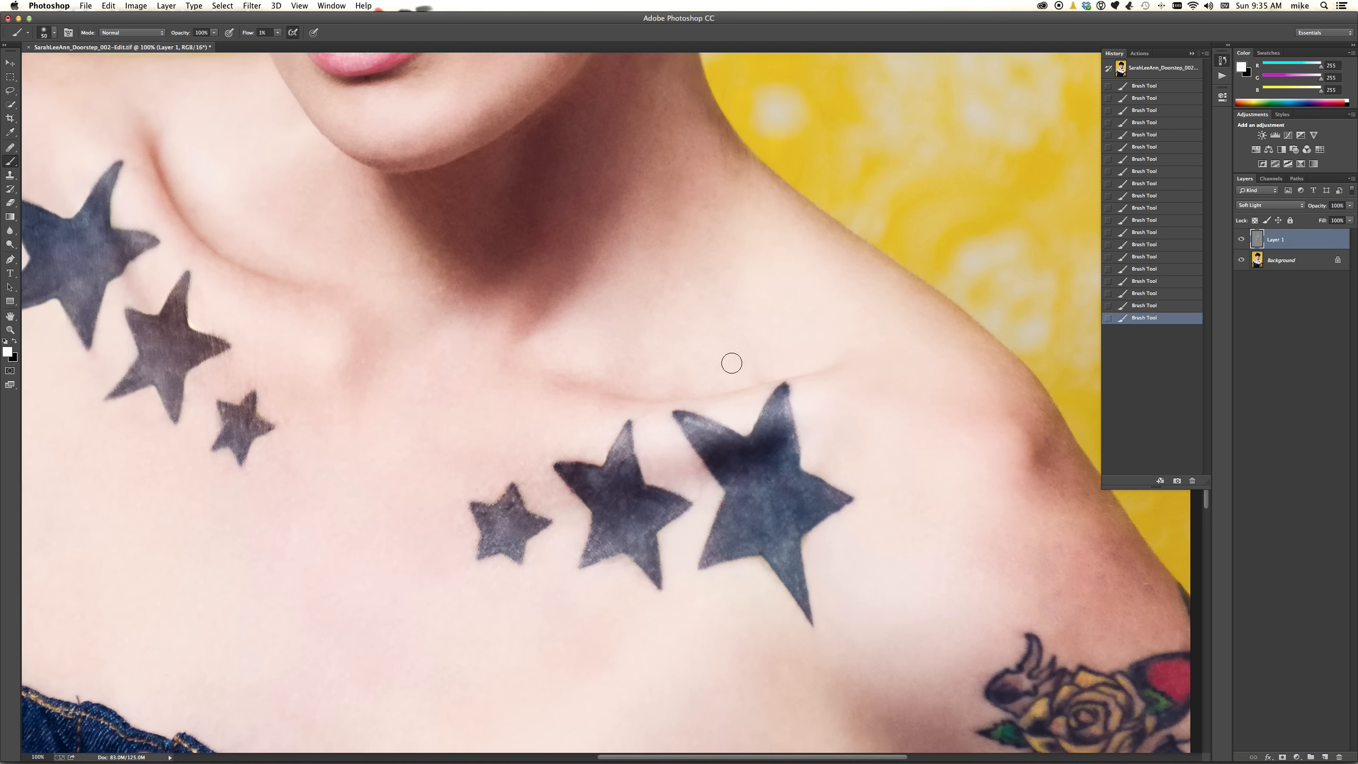
key("bracketright")
mouse_move(786, 353)
left_mouse_down()
mouse_move(712, 373)
mouse_move(609, 366)
mouse_move(626, 363)
left_mouse_up()
mouse_move(646, 376)
left_mouse_down()
mouse_move(831, 344)
mouse_move(639, 361)
mouse_move(697, 370)
mouse_move(799, 343)
mouse_move(707, 369)
mouse_move(613, 364)
mouse_move(657, 377)
mouse_move(811, 341)
mouse_move(785, 358)
mouse_move(581, 355)
mouse_move(768, 358)
left_mouse_up()
mouse_move(639, 522)
left_mouse_down()
mouse_move(807, 480)
mouse_move(726, 521)
mouse_move(639, 536)
left_mouse_up()
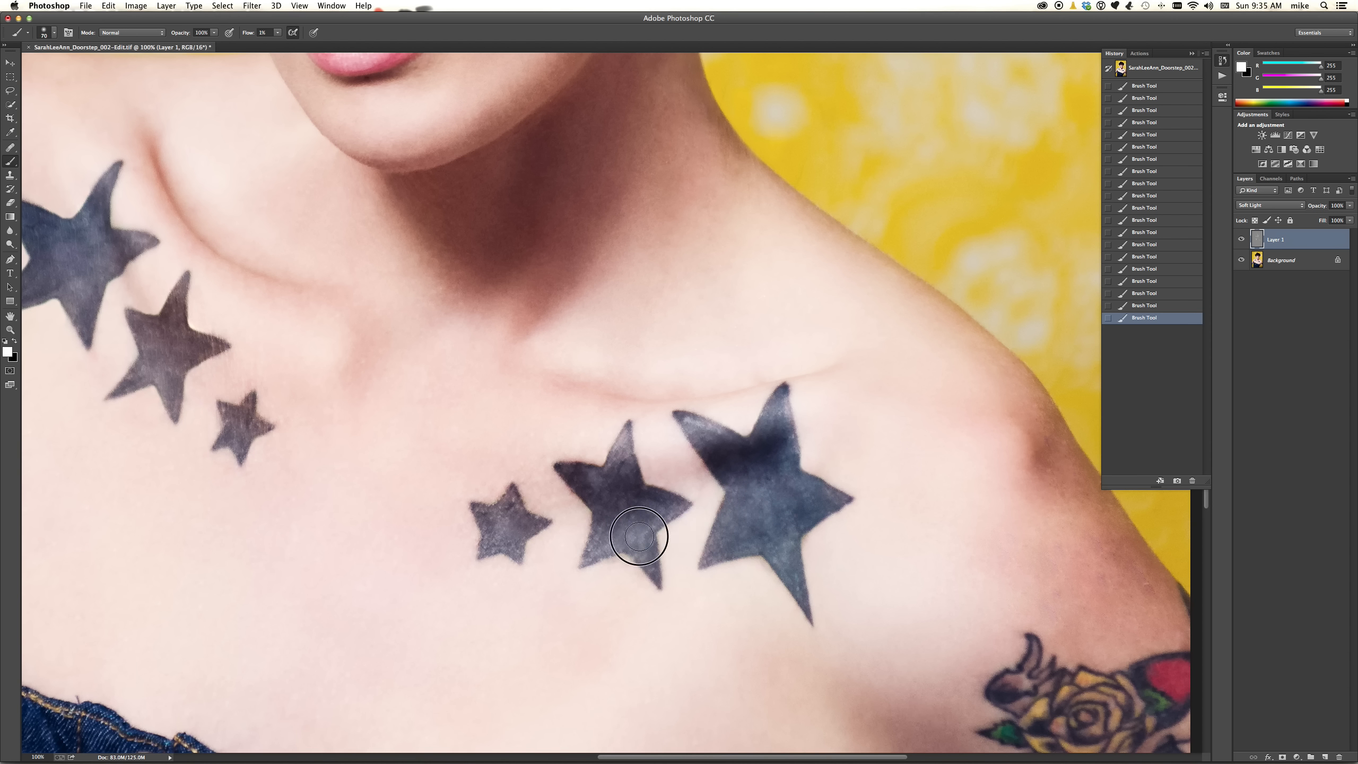
Enlarge the brush to 125 and dodge the chest beside the left armpit, above the denim top.
key("space")
mouse_move(544, 156)
left_mouse_down()
mouse_move(573, 249)
mouse_move(691, 489)
mouse_move(716, 506)
left_mouse_up()
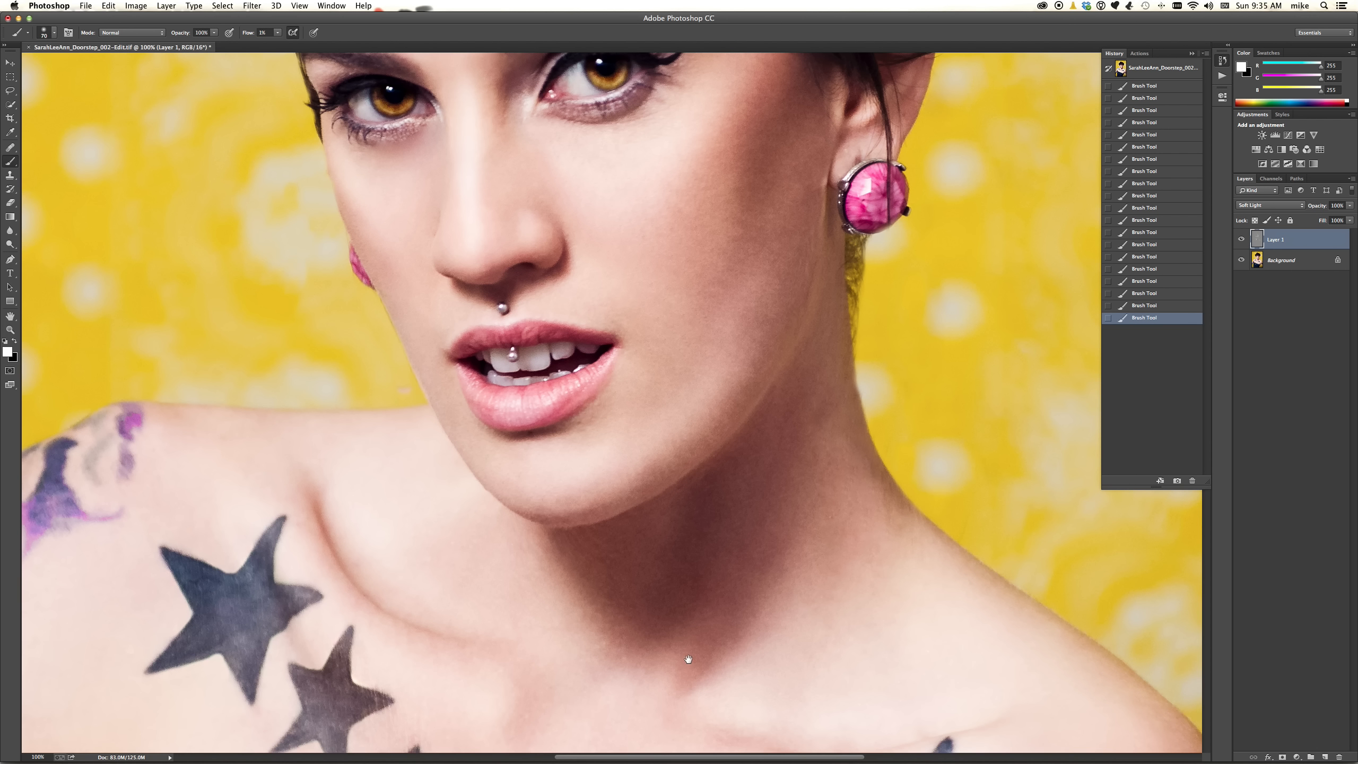
mouse_move(685, 654)
left_mouse_down()
mouse_move(624, 388)
mouse_move(563, 276)
left_mouse_up()
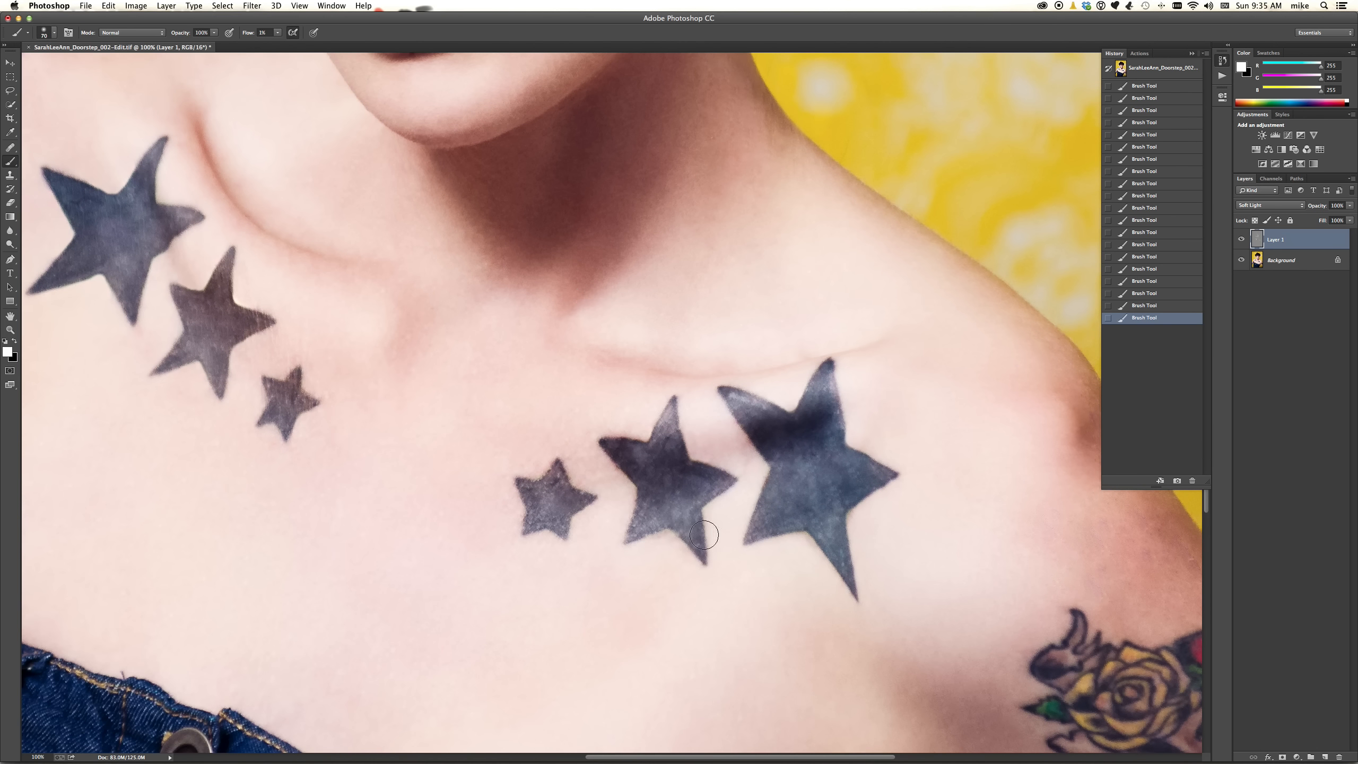
left_click_drag(688, 634, 546, 261)
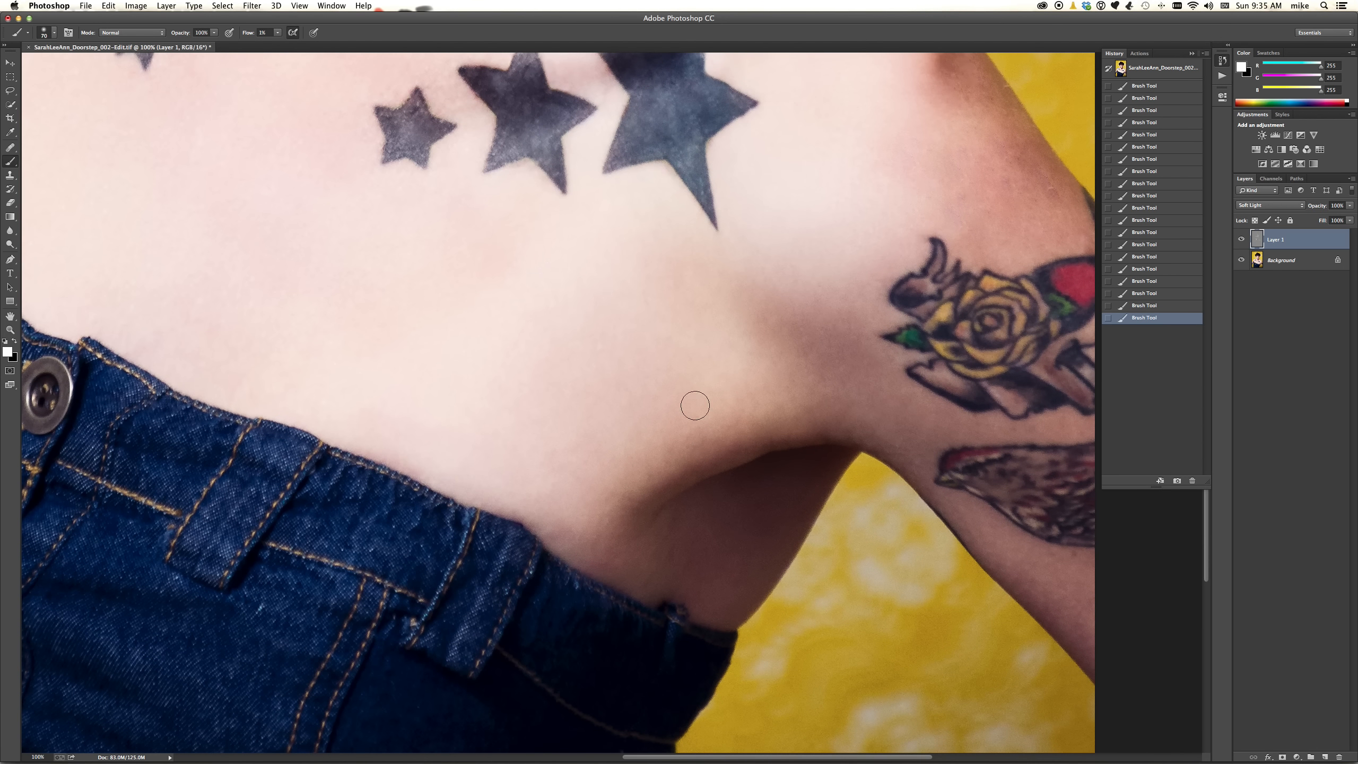
key("bracketright")
key("bracketright")
key("bracketright")
key("bracketright")
mouse_move(711, 380)
left_mouse_down()
mouse_move(750, 367)
mouse_move(713, 380)
mouse_move(684, 352)
mouse_move(721, 367)
mouse_move(639, 396)
mouse_move(566, 445)
mouse_move(635, 389)
left_mouse_up()
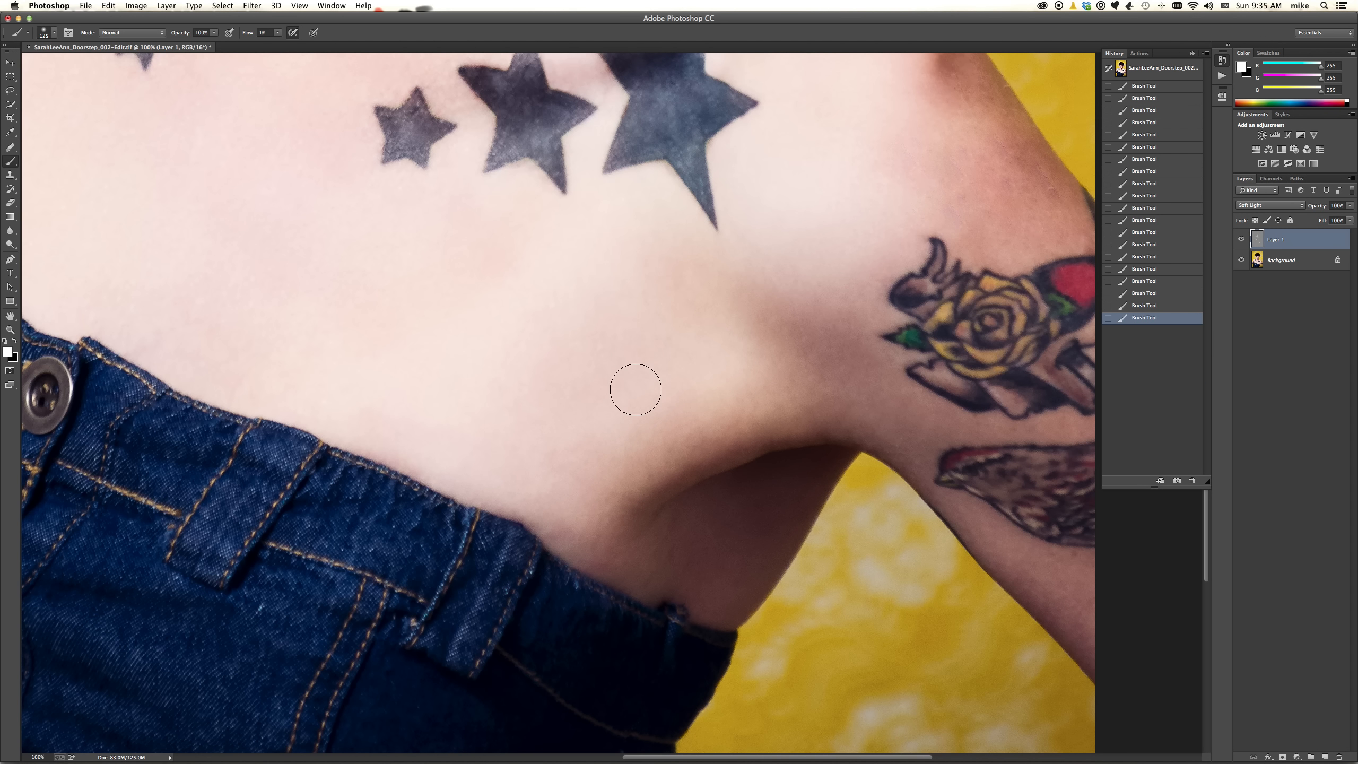
Enlarge the brush to 175 and dodge the bust of the denim top on both sides of the button row.
key("super+minus")
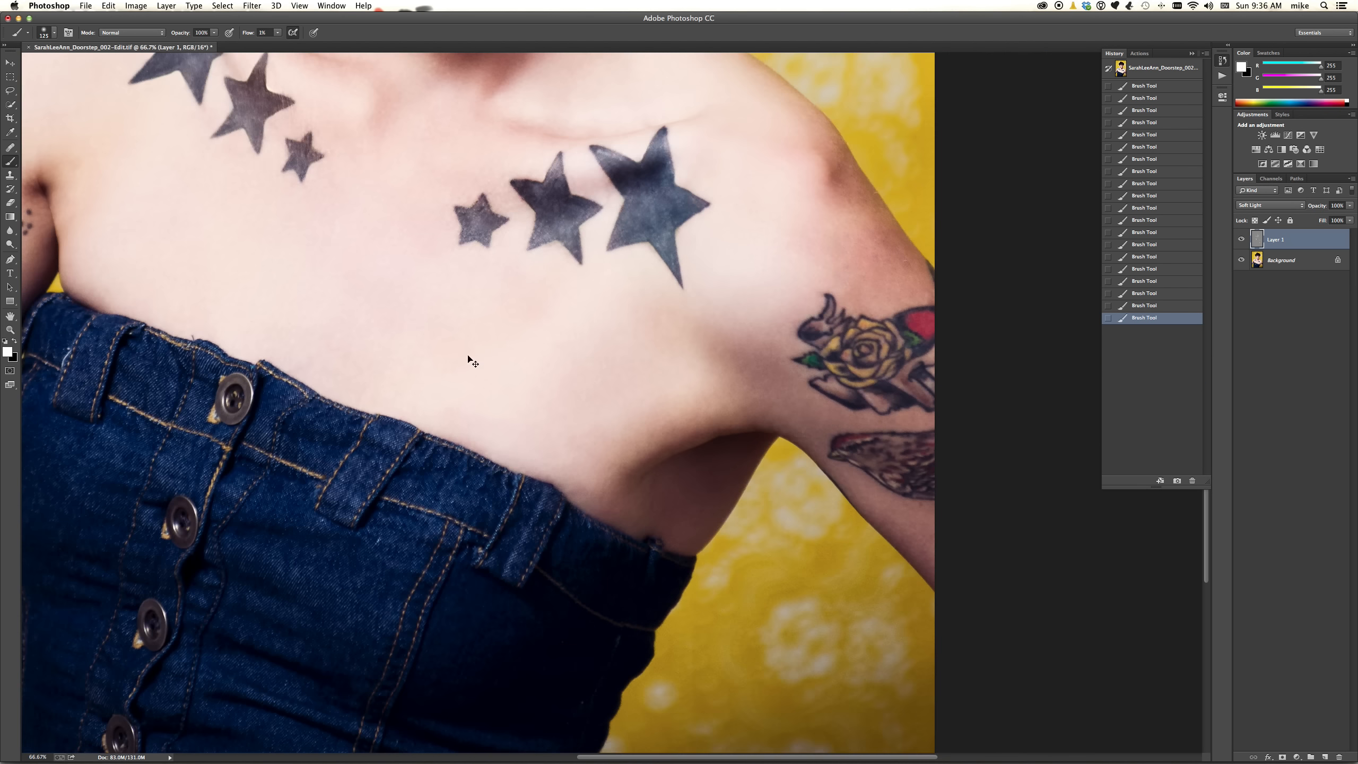
key("super+minus")
left_click_drag(422, 466, 629, 353)
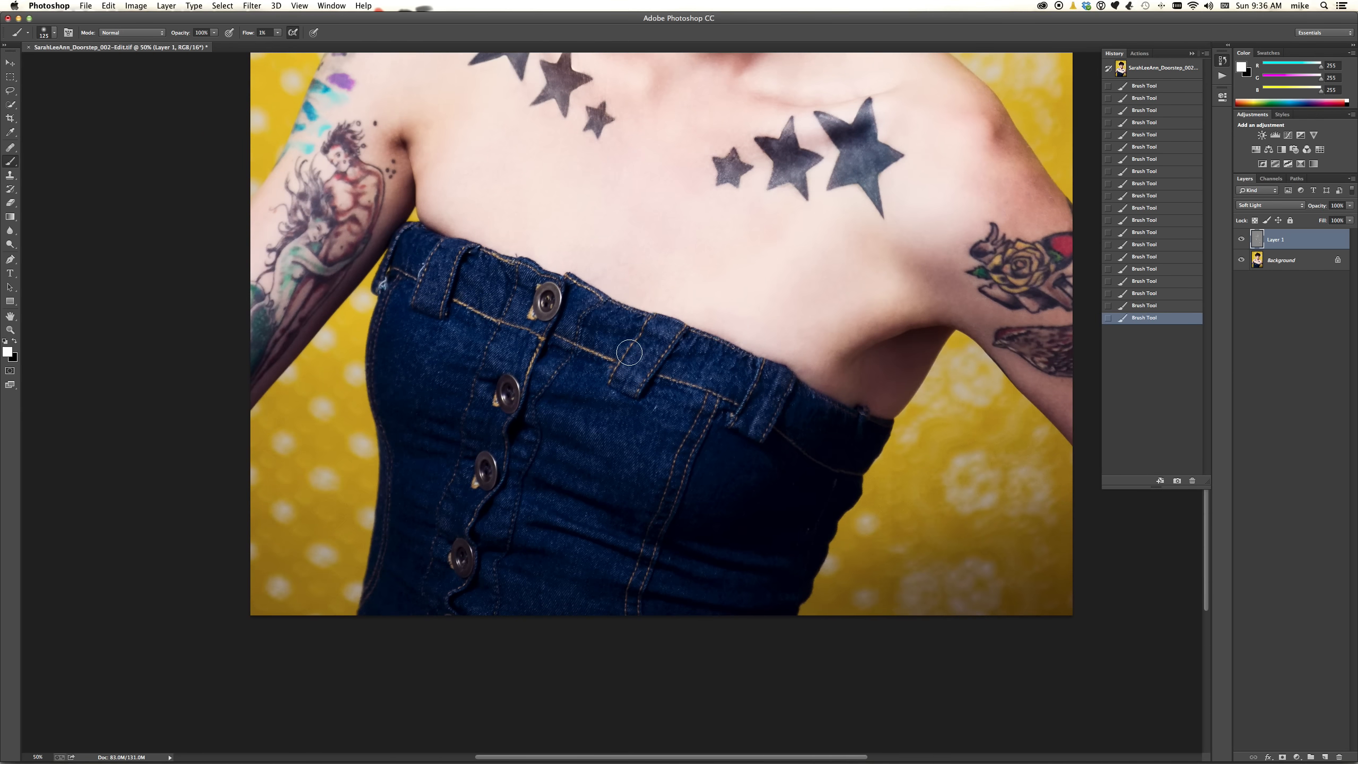
key("bracketright")
key("bracketright")
mouse_move(408, 339)
left_mouse_down()
mouse_move(428, 367)
mouse_move(402, 392)
mouse_move(390, 378)
mouse_move(407, 320)
mouse_move(432, 337)
mouse_move(420, 401)
mouse_move(386, 328)
mouse_move(409, 355)
left_mouse_up()
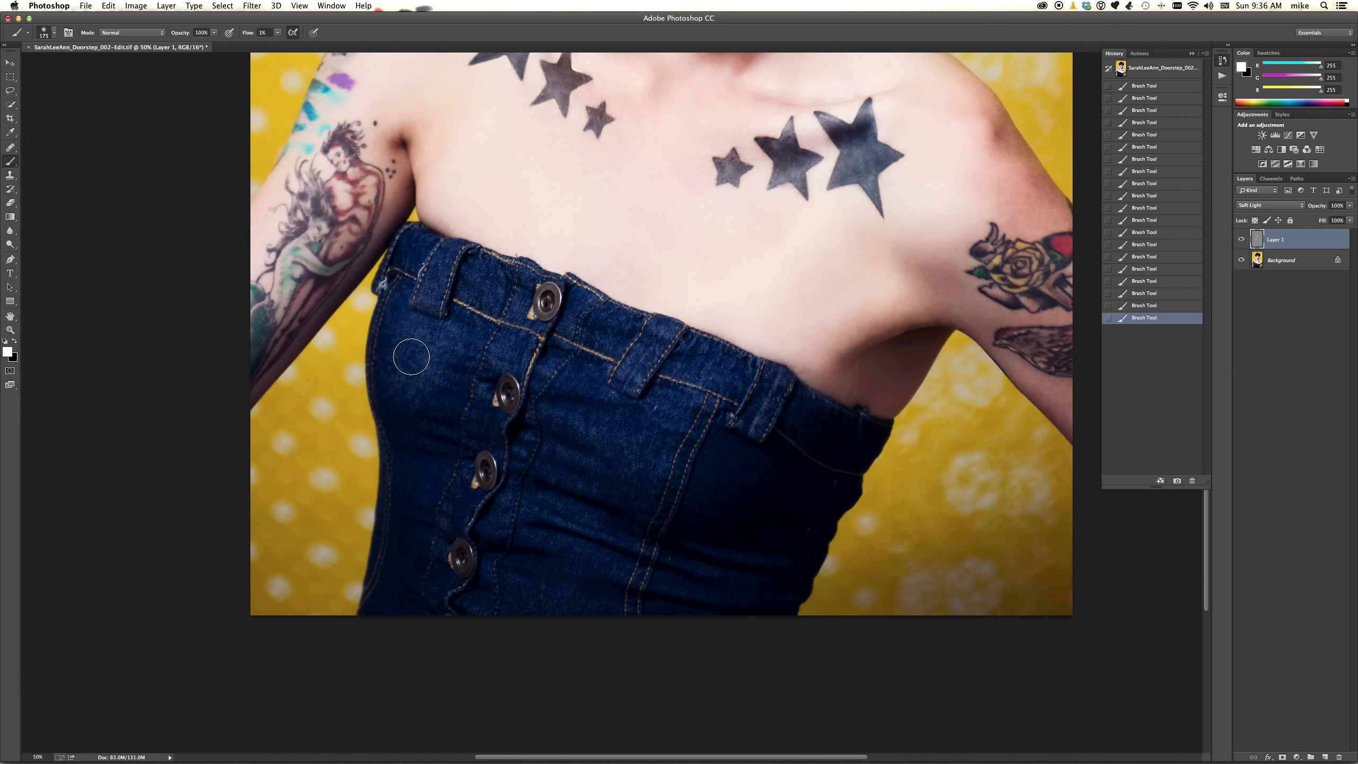
mouse_move(663, 412)
left_mouse_down()
mouse_move(680, 467)
mouse_move(644, 479)
mouse_move(607, 428)
mouse_move(618, 403)
mouse_move(671, 382)
mouse_move(680, 405)
mouse_move(663, 453)
mouse_move(648, 441)
mouse_move(647, 369)
left_mouse_up()
Reduce the brush and dodge the raised fabric folds on both sides of the middle buttons of the denim top.
key("bracketleft")
key("bracketleft")
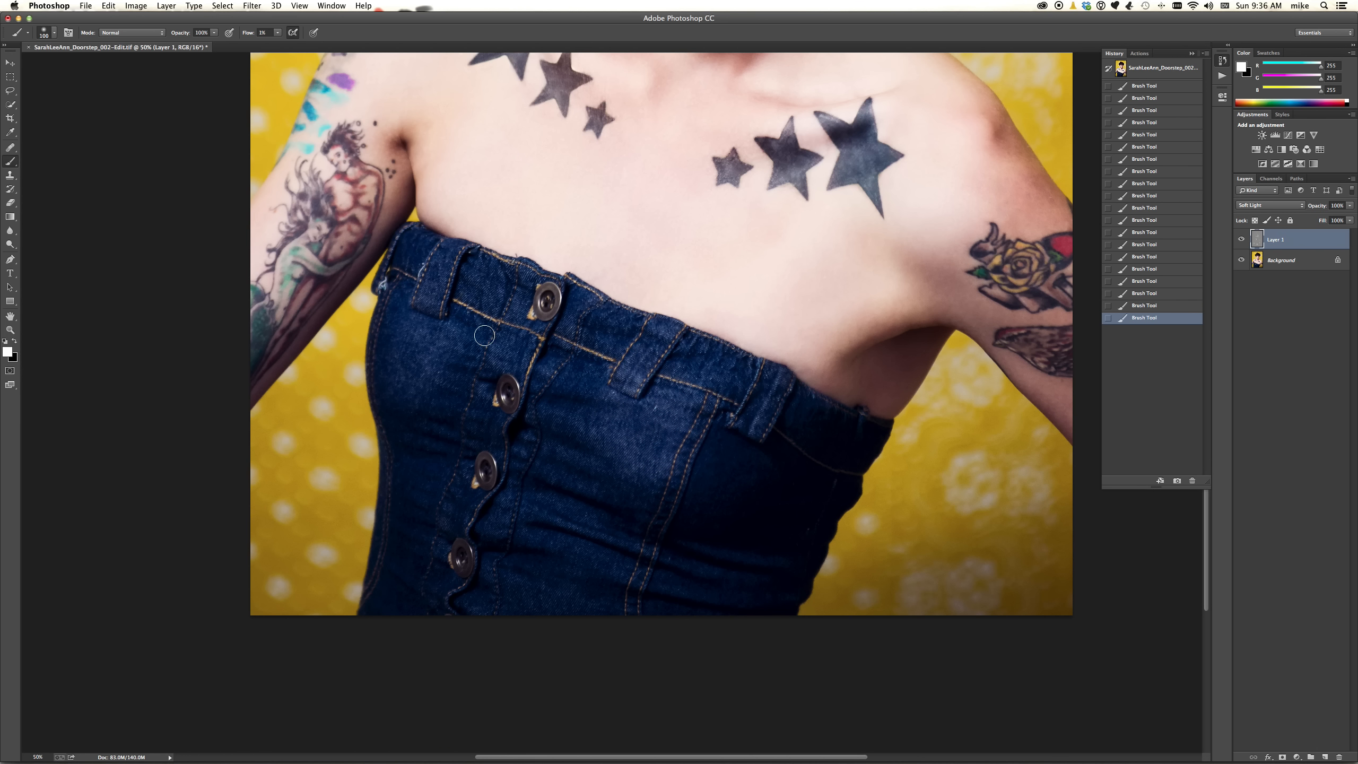
key("bracketleft")
mouse_move(448, 386)
left_mouse_down()
mouse_move(460, 388)
mouse_move(423, 376)
mouse_move(468, 390)
mouse_move(448, 430)
mouse_move(462, 434)
mouse_move(437, 429)
mouse_move(458, 448)
mouse_move(442, 442)
mouse_move(575, 461)
left_mouse_up()
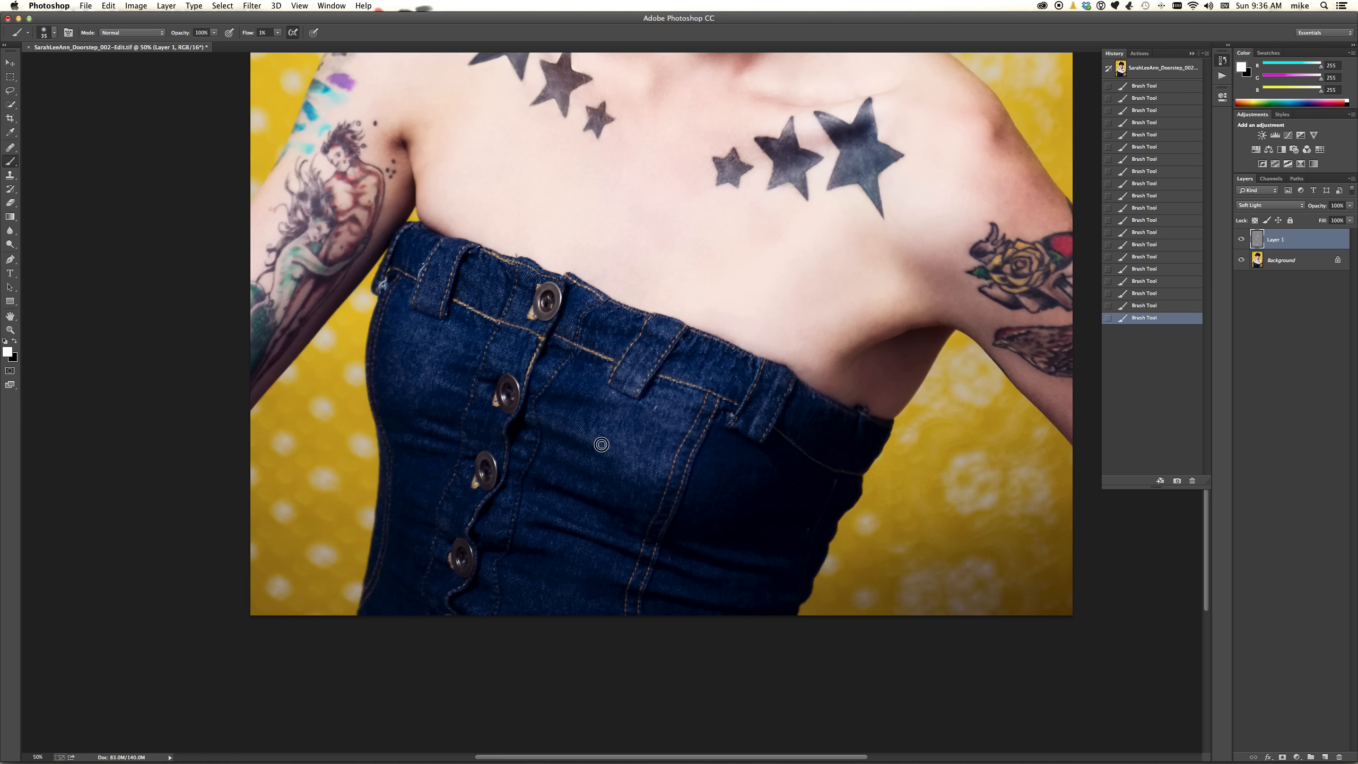
mouse_move(583, 434)
left_mouse_down()
mouse_move(579, 388)
mouse_move(526, 387)
left_mouse_up()
mouse_move(546, 474)
left_mouse_down()
mouse_move(645, 509)
mouse_move(542, 473)
mouse_move(555, 452)
mouse_move(539, 447)
mouse_move(656, 487)
mouse_move(549, 421)
mouse_move(599, 443)
left_mouse_up()
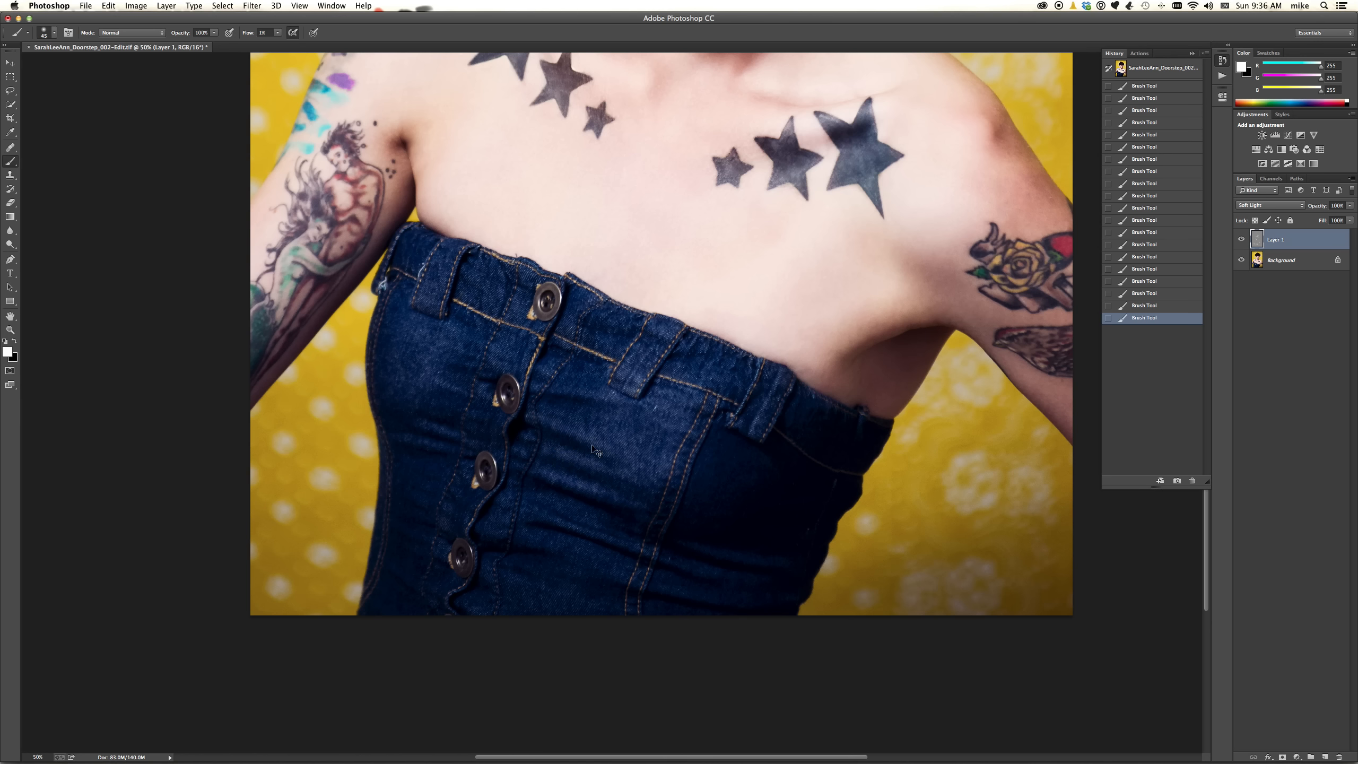
Dodge the fabric folds across the lower part of the denim top, from the front panel to both sides.
key("super+minus")
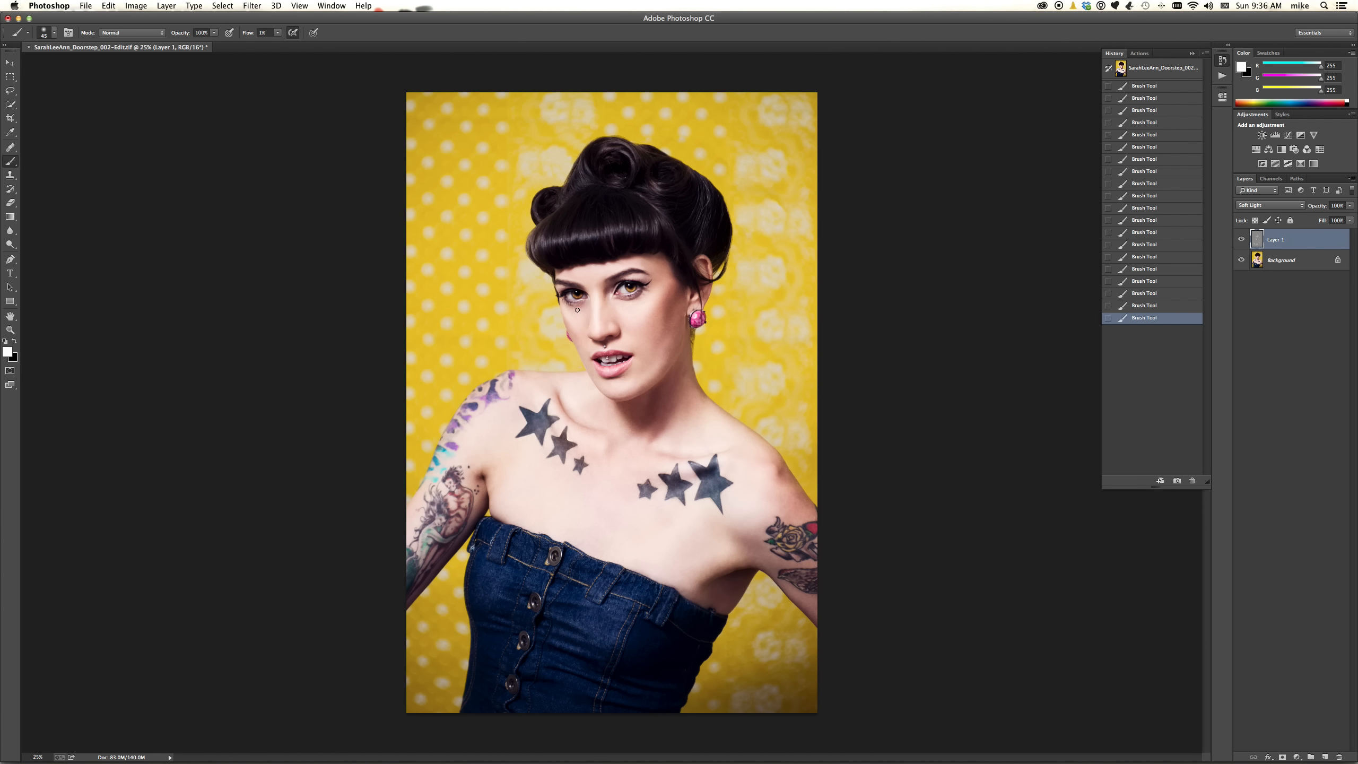
key("super+plus")
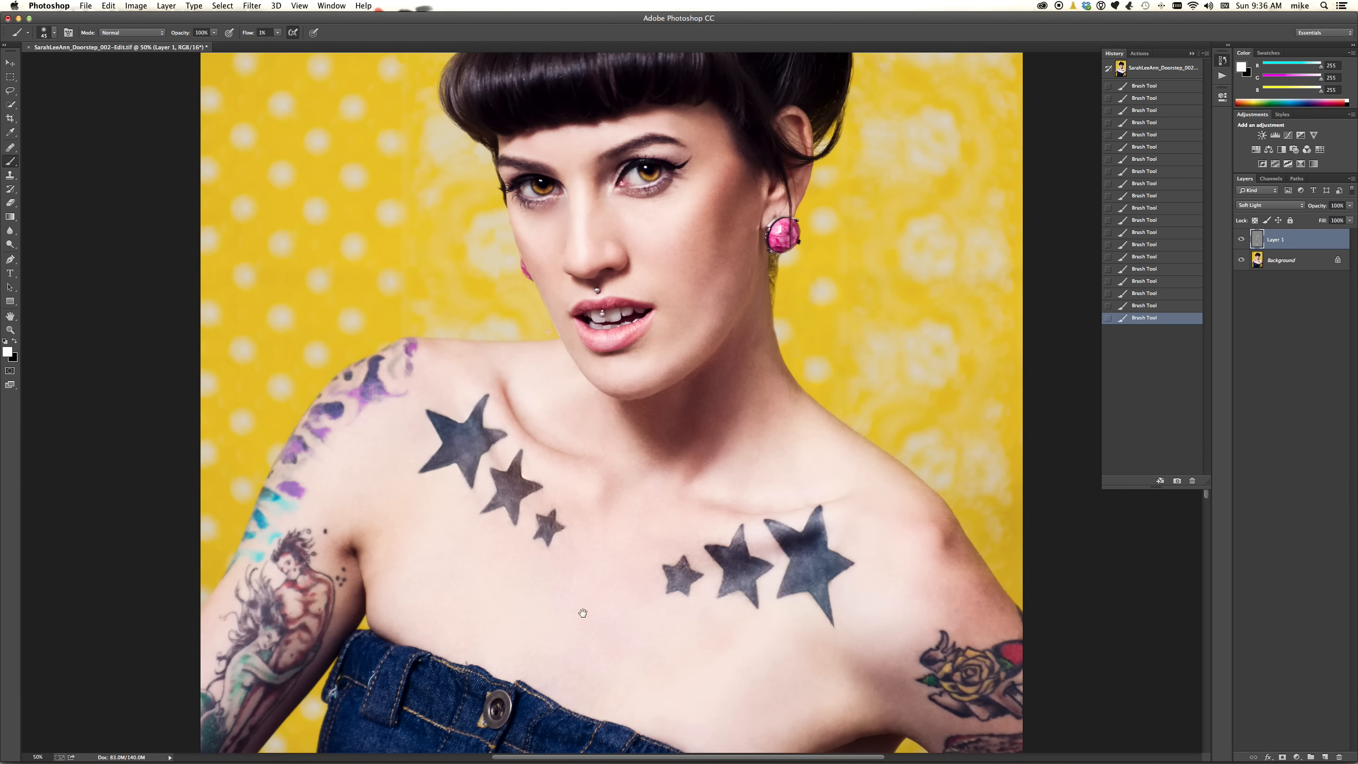
left_click_drag(560, 602, 546, 268)
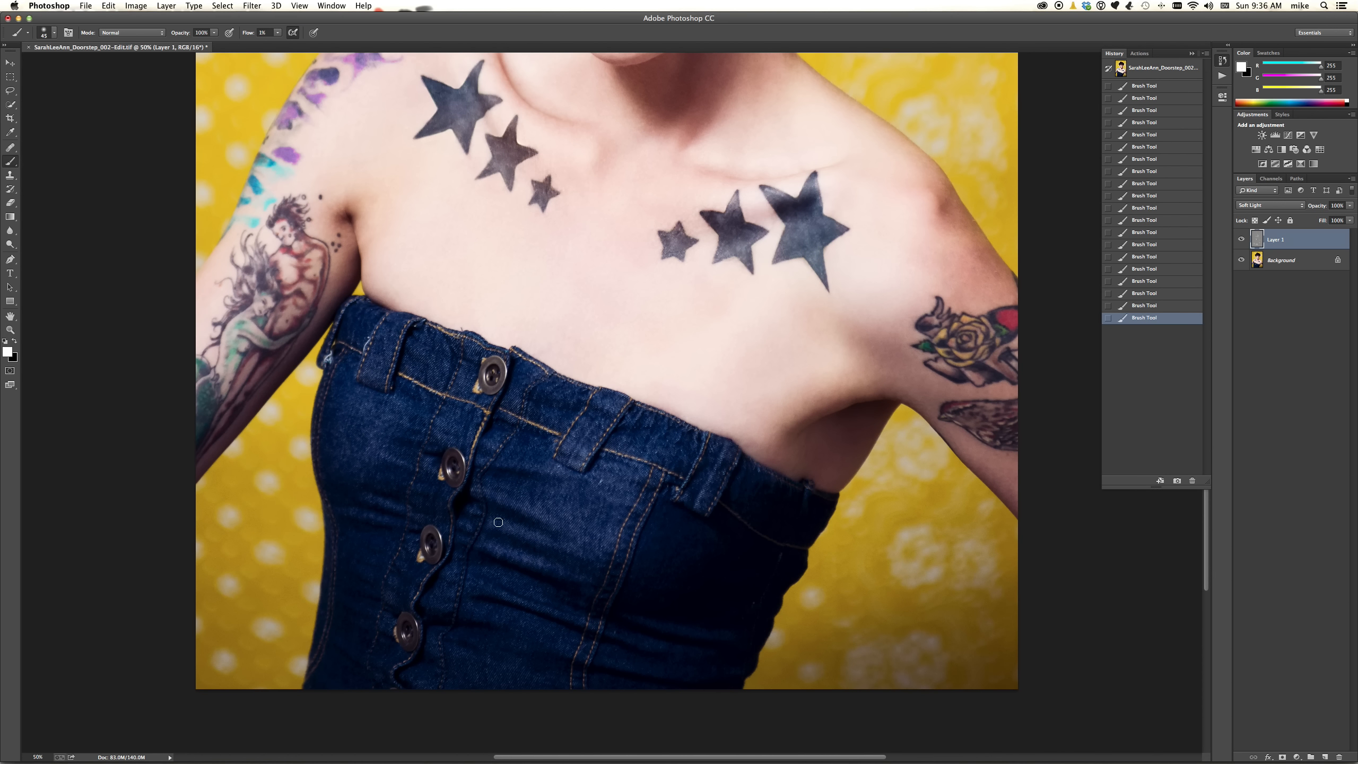
scroll(675, 370, "up", 10)
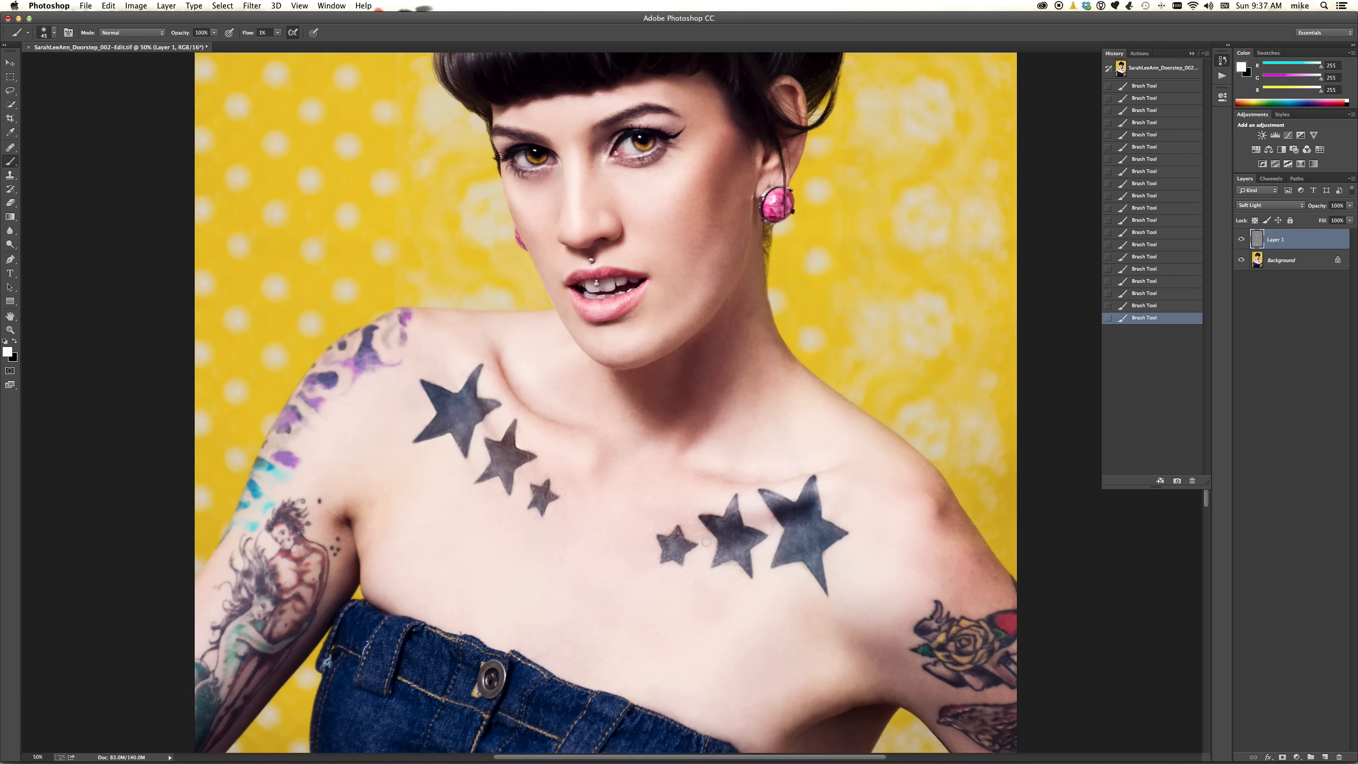
left_click_drag(619, 714, 575, 306)
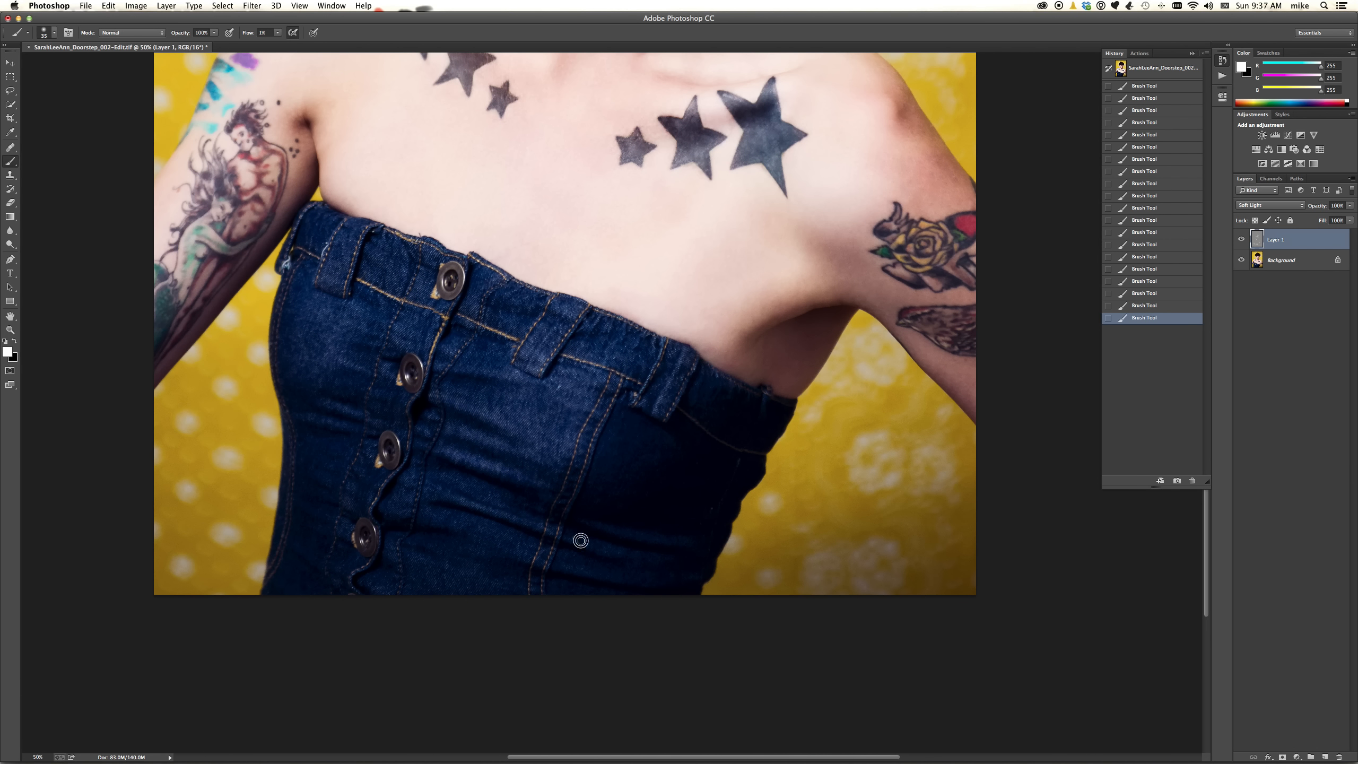
left_click_drag(500, 518, 541, 526)
mouse_move(600, 526)
left_mouse_down()
mouse_move(691, 543)
mouse_move(594, 528)
mouse_move(671, 539)
left_mouse_up()
mouse_move(600, 576)
left_mouse_down()
mouse_move(615, 576)
mouse_move(511, 555)
mouse_move(680, 598)
left_mouse_up()
mouse_move(316, 558)
left_mouse_down()
mouse_move(348, 579)
mouse_move(319, 562)
left_mouse_up()
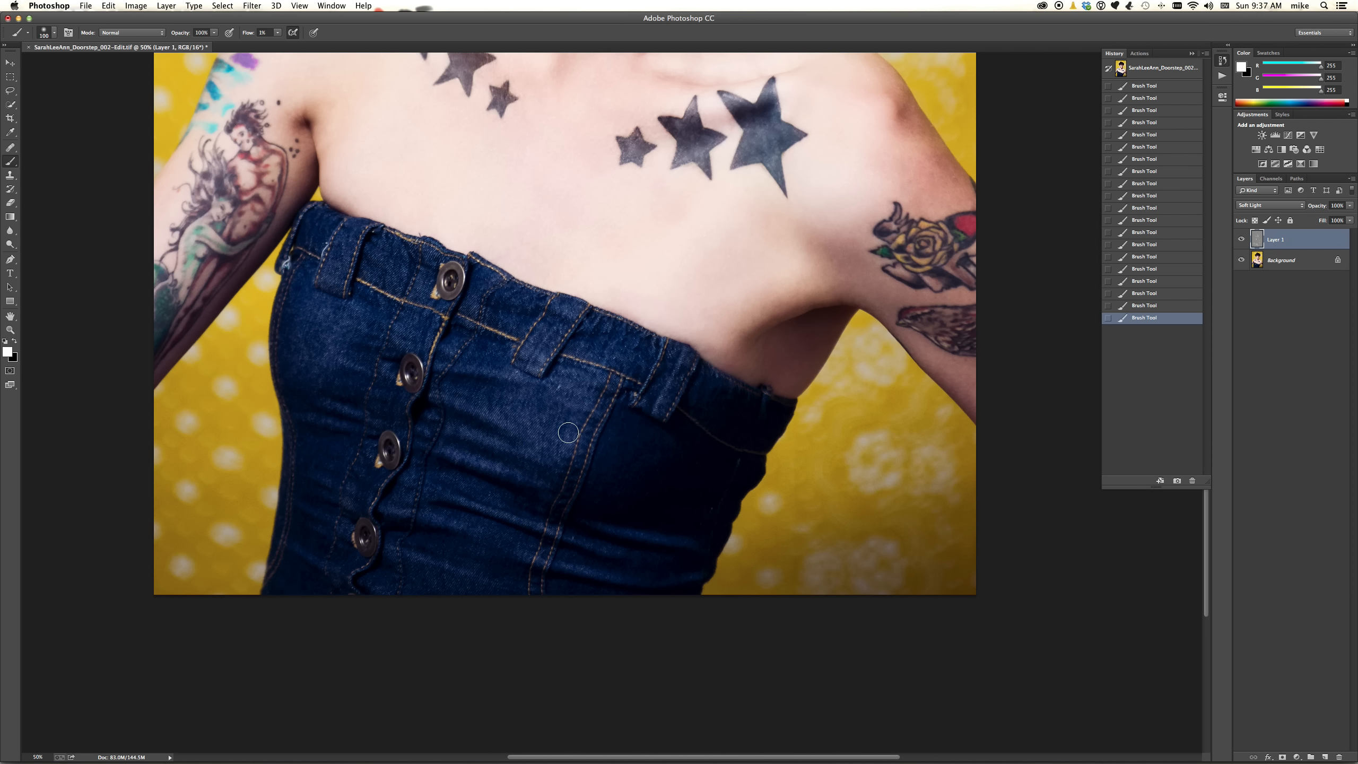
Vary the brush size up to 250 and dodge the denim front panel and the top's band below the left armpit.
key("bracketright")
key("bracketright")
key("bracketright")
key("bracketright")
key("bracketright")
key("bracketright")
key("bracketright")
key("bracketright")
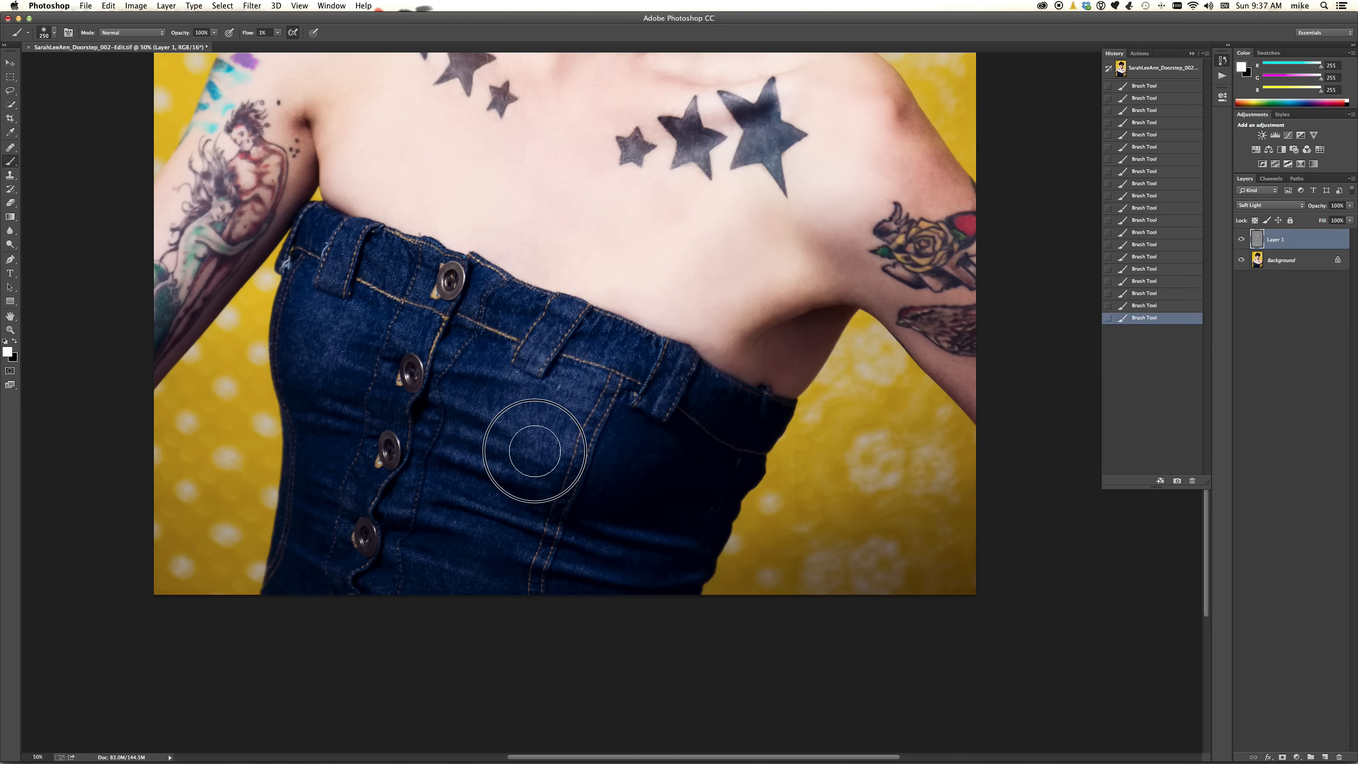
key("bracketleft")
key("bracketleft")
key("bracketleft")
key("bracketleft")
key("bracketleft")
key("bracketleft")
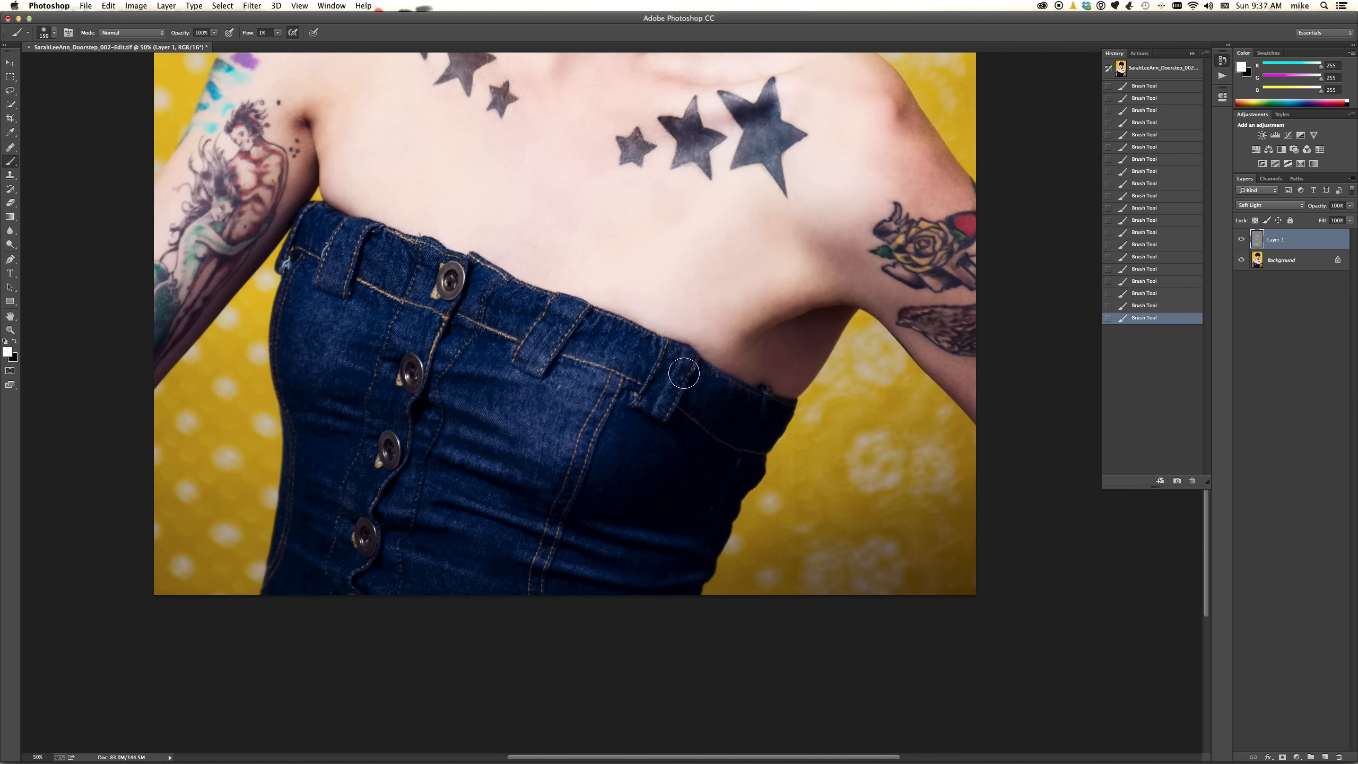
key("bracketleft")
key("bracketleft")
key("bracketleft")
key("bracketleft")
Swap the foreground colour to black for burning the face.
left_click_drag(400, 98, 396, 424)
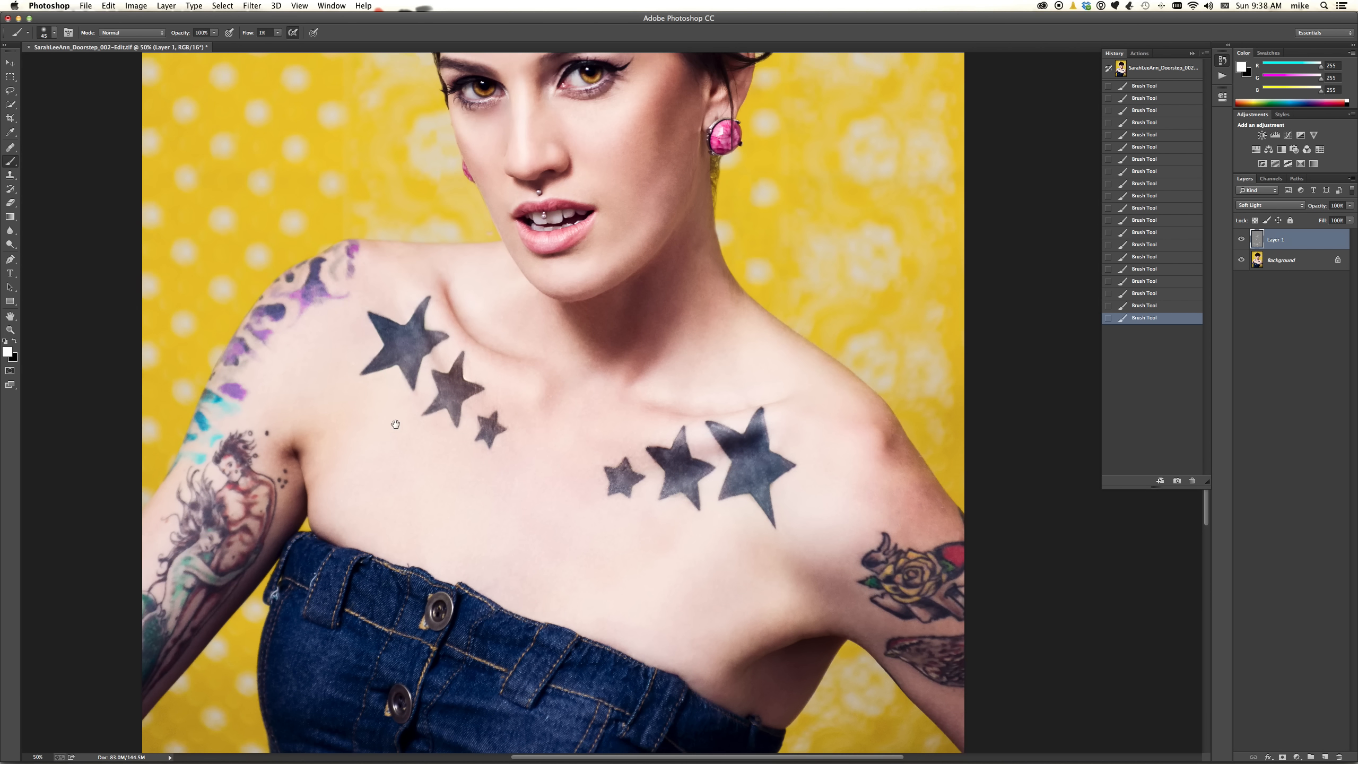
left_click_drag(554, 206, 566, 481)
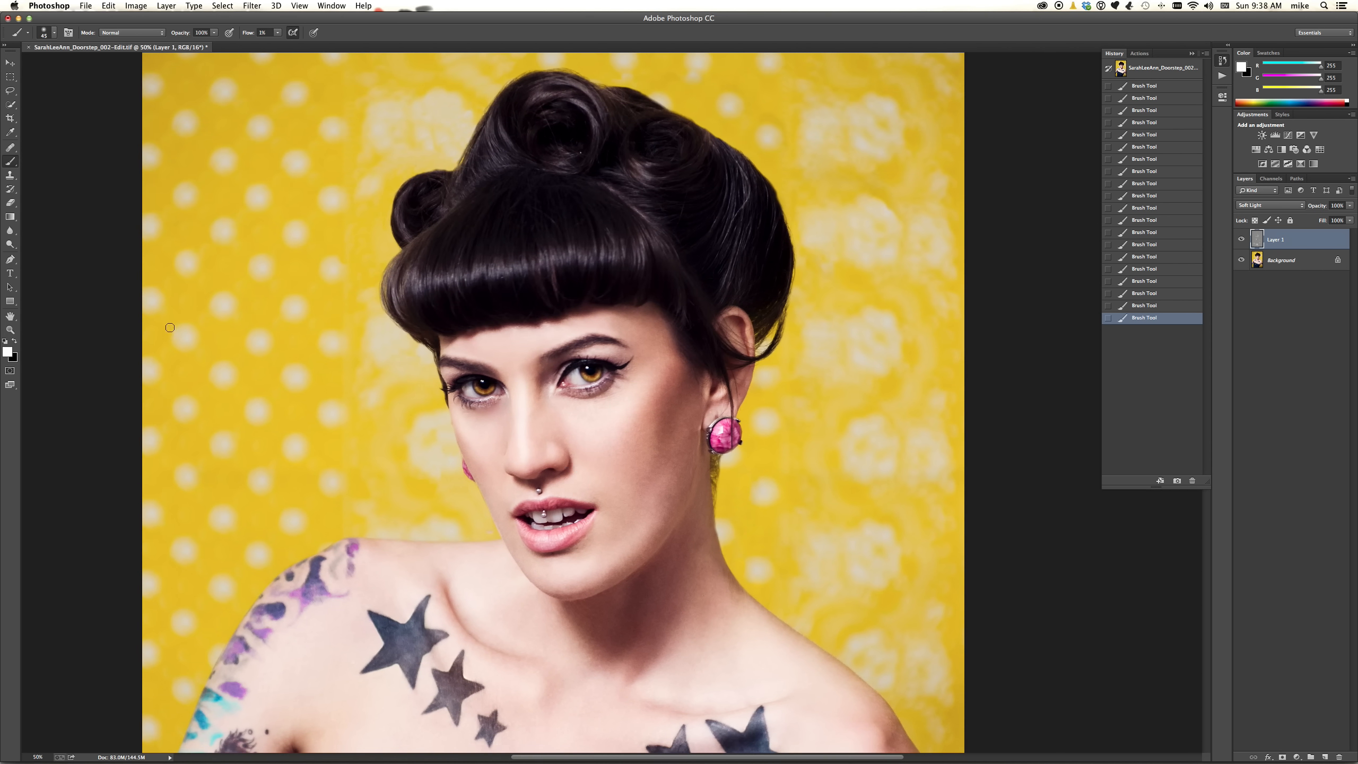
left_click(15, 342)
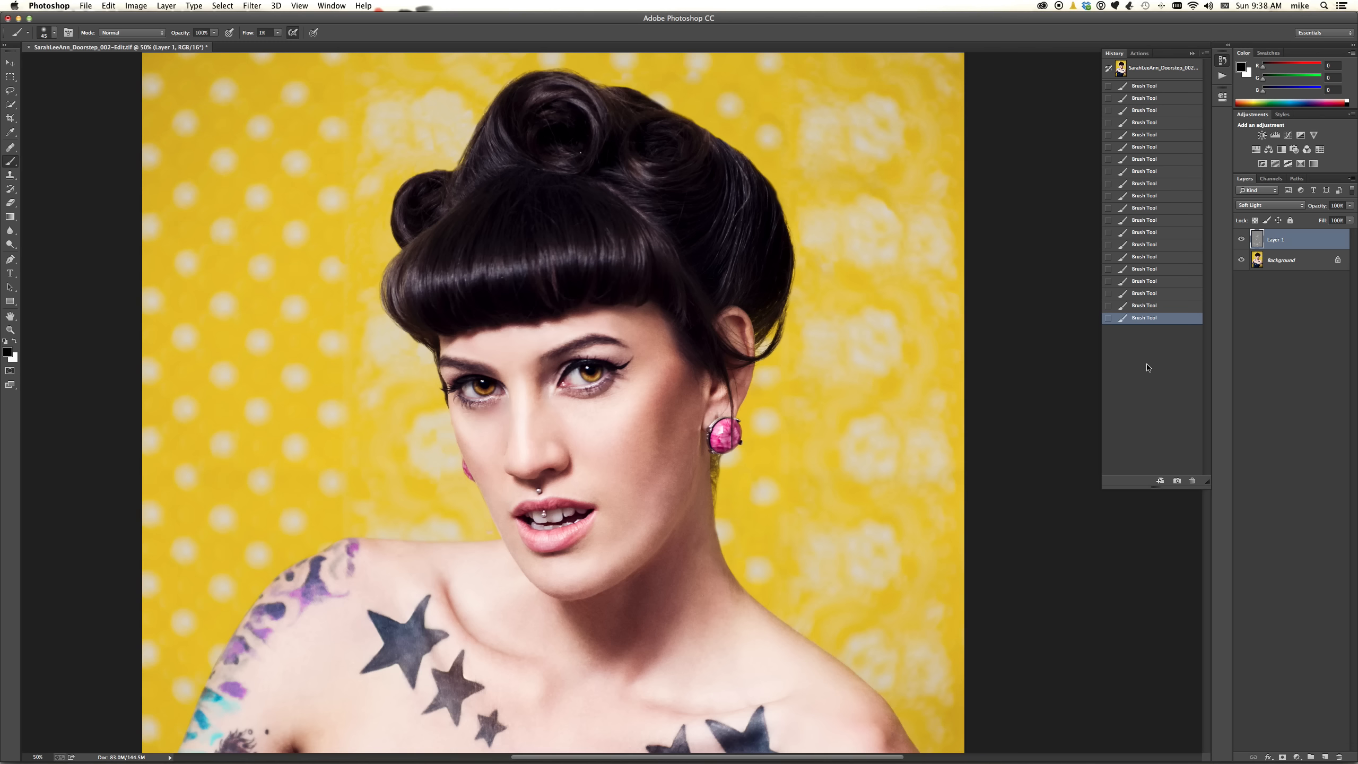
Inspect the painted gray layer by temporarily setting its blend mode to Normal, and restore Soft Light.
key("super+0")
left_click(1270, 205)
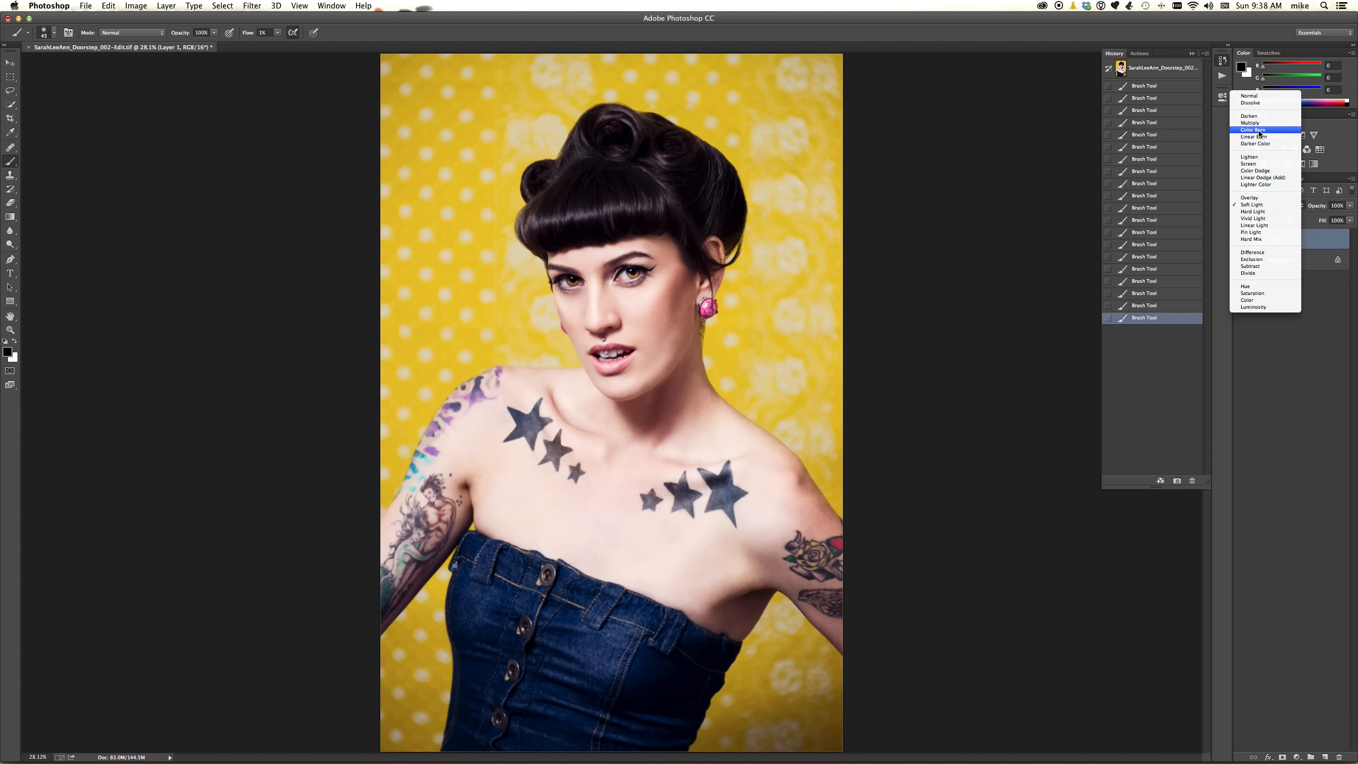
left_click(1248, 96)
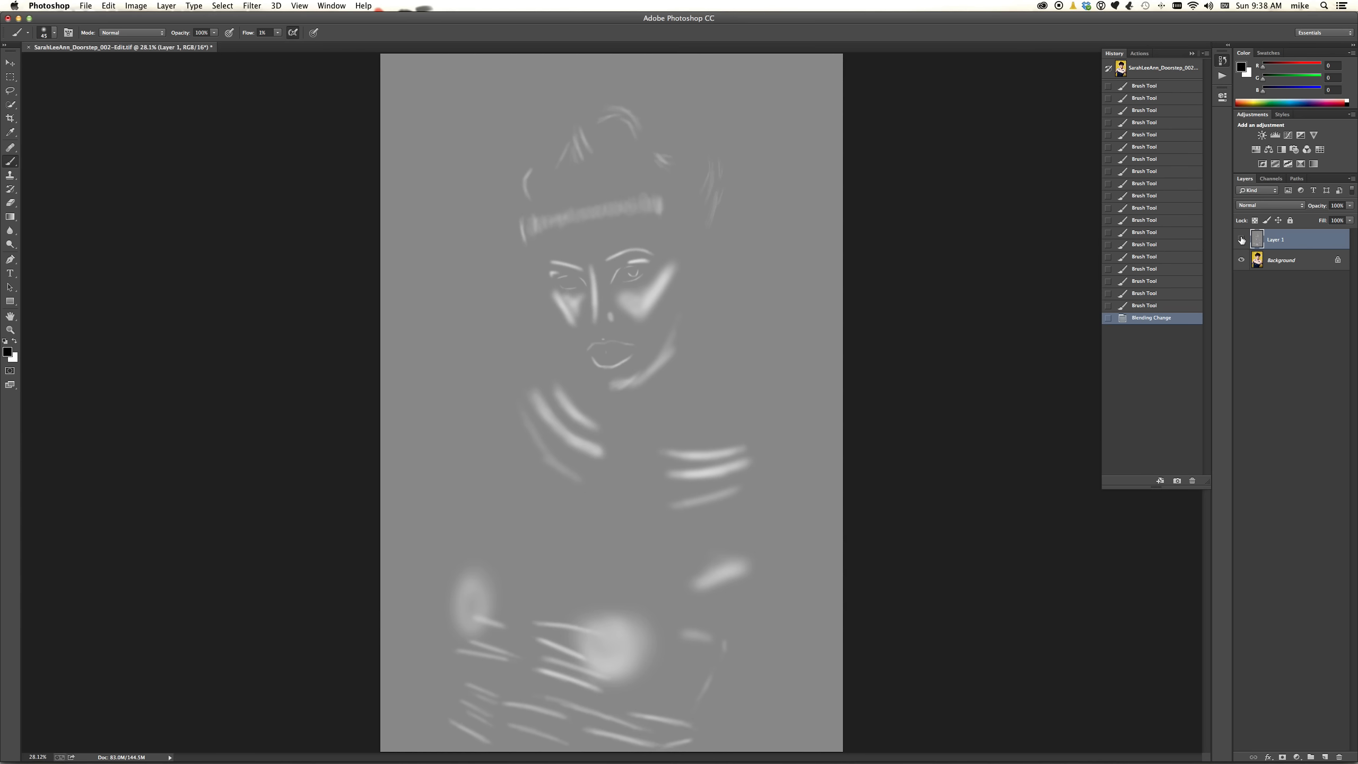
left_click(1241, 240)
left_click(1241, 240)
left_click(1279, 205)
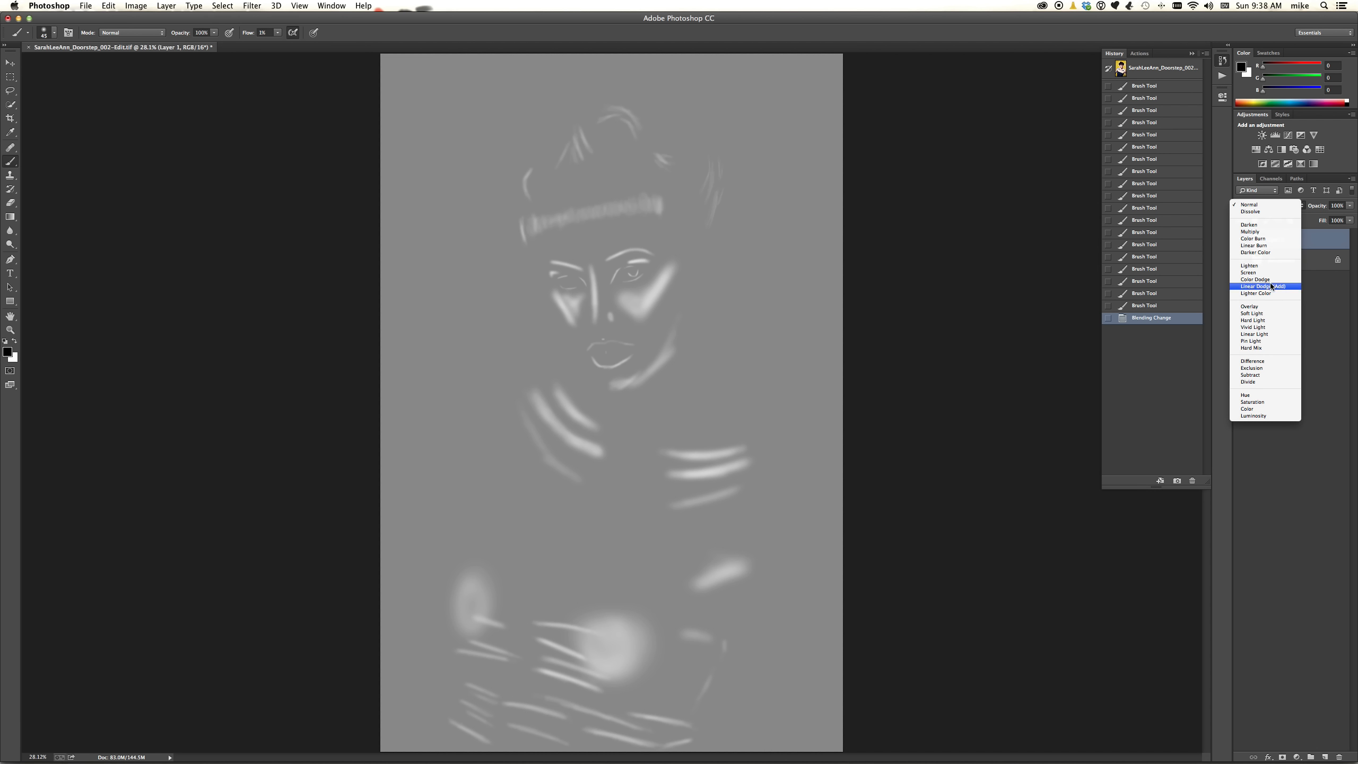
left_click(1269, 313)
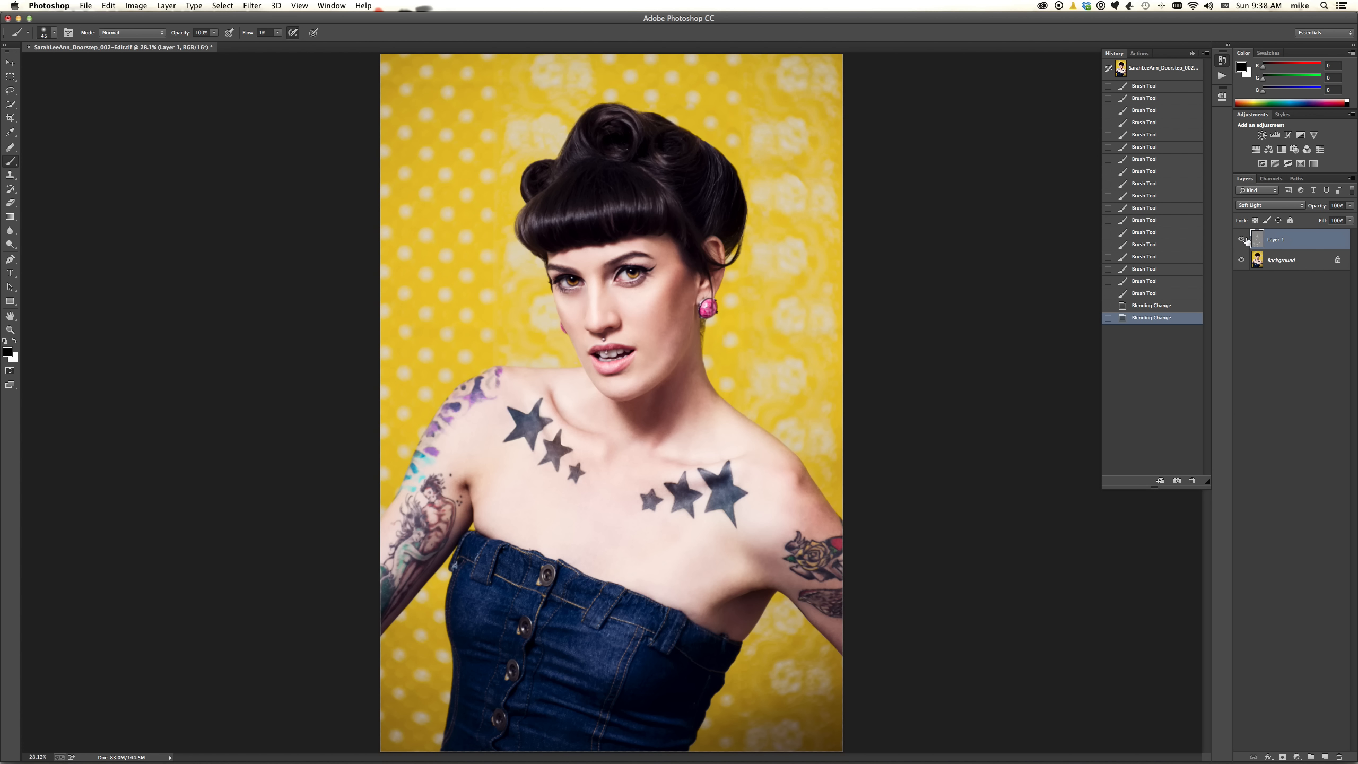
Compare the whole portrait before and after dodging by toggling the gray layer's visibility.
left_click(1241, 240)
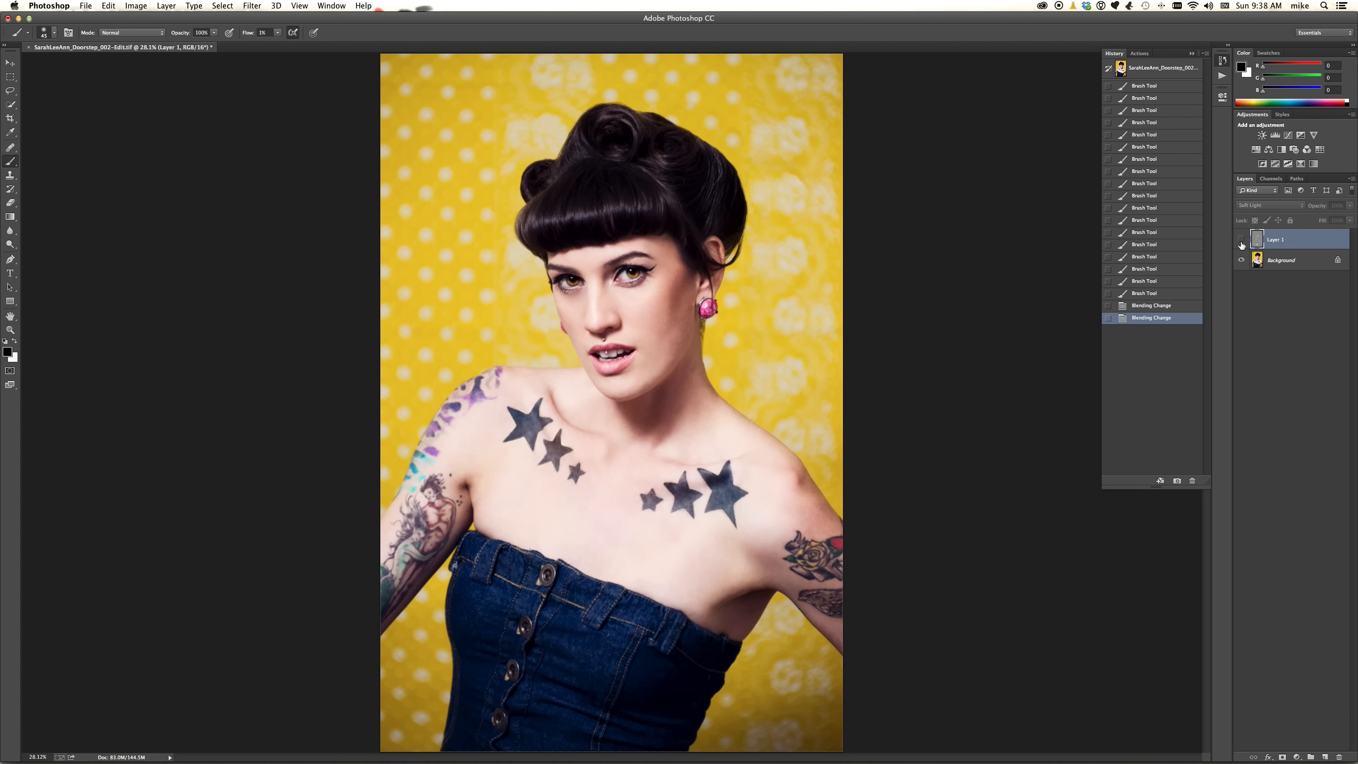
left_click(1241, 240)
left_click(1241, 240)
left_click(1241, 240)
left_click(1241, 240)
left_click(1241, 240)
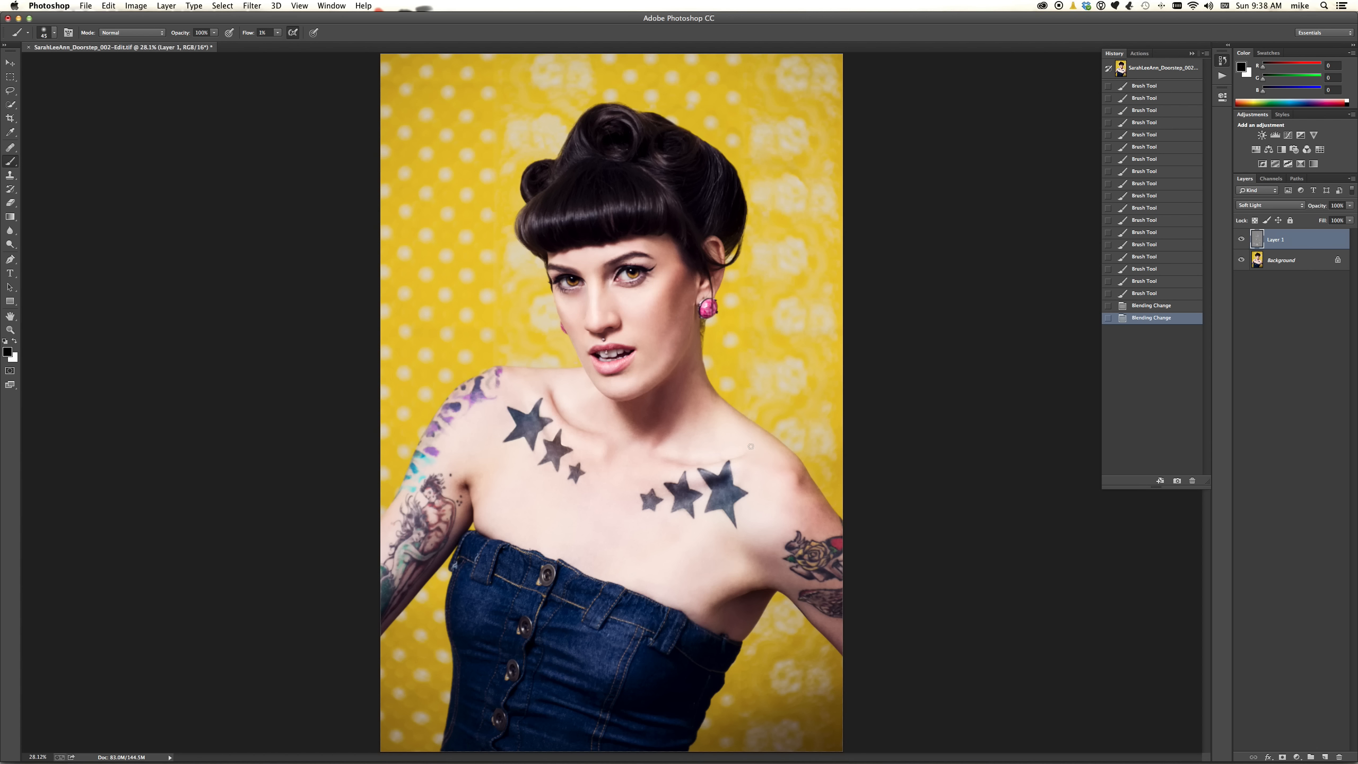
left_click(1240, 241)
left_click(1238, 242)
Burn the hollow of the left cheek and the outer edge of the right cheek with an enlarged black brush.
key("z")
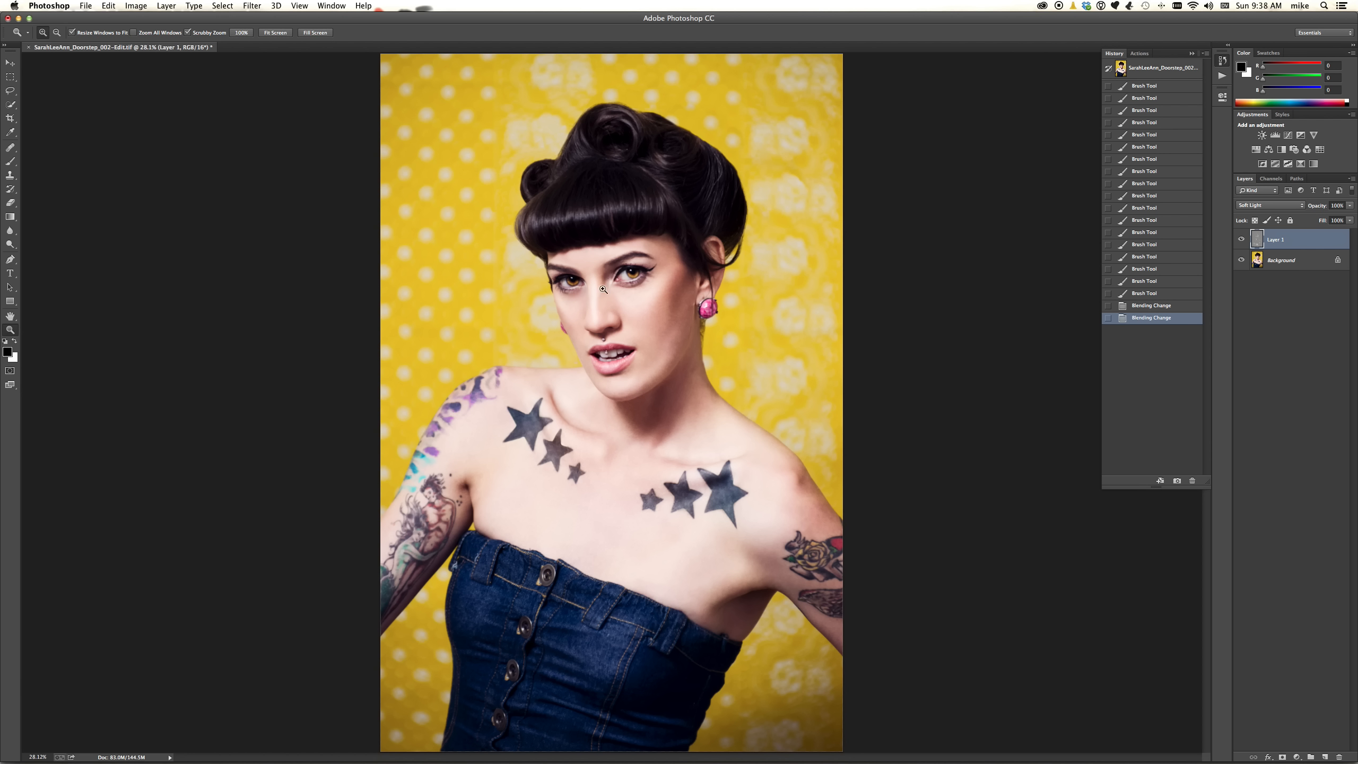
left_click_drag(604, 284, 643, 373)
key("b")
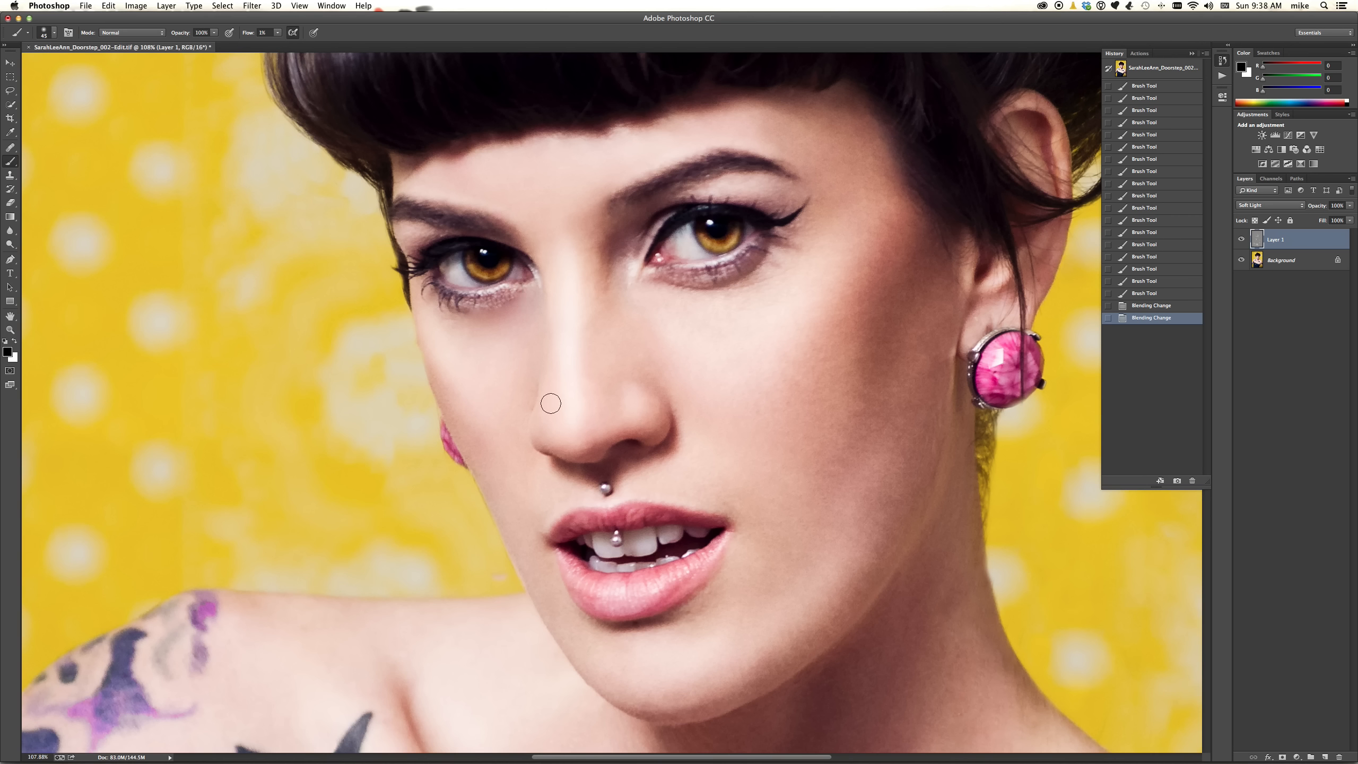
left_click_drag(641, 439, 566, 400)
key("bracketright")
key("]")
mouse_move(853, 343)
left_mouse_down()
mouse_move(813, 363)
mouse_move(889, 275)
mouse_move(808, 397)
mouse_move(899, 259)
mouse_move(795, 416)
mouse_move(844, 429)
mouse_move(892, 293)
mouse_move(851, 460)
mouse_move(910, 237)
mouse_move(863, 332)
mouse_move(769, 443)
mouse_move(803, 422)
mouse_move(876, 316)
left_mouse_up()
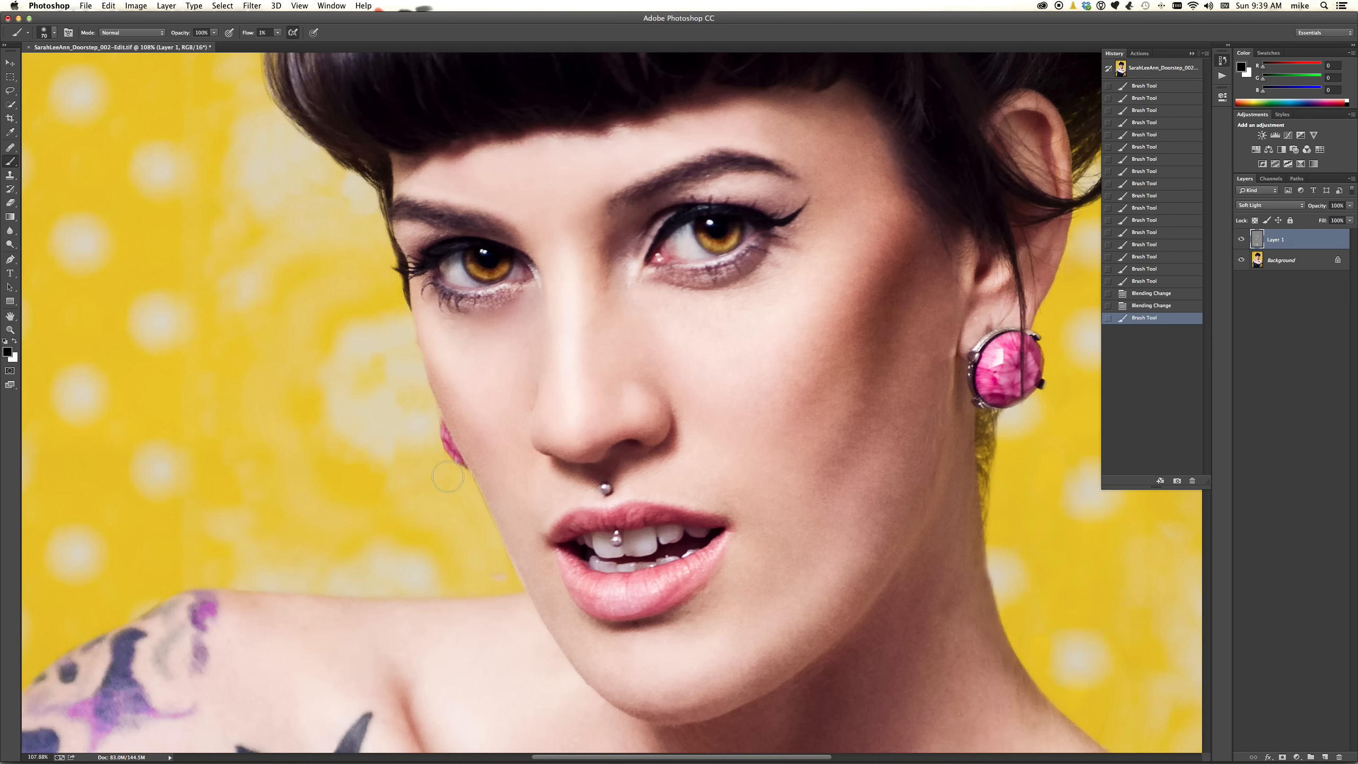
mouse_move(424, 378)
left_mouse_down()
mouse_move(433, 388)
mouse_move(433, 369)
mouse_move(457, 448)
mouse_move(429, 448)
left_mouse_up()
Reduce the brush and burn both eyebrows, including the lower edge of the right one.
key("bracketleft")
key("bracketleft")
key("bracketleft")
key("bracketleft")
key("bracketleft")
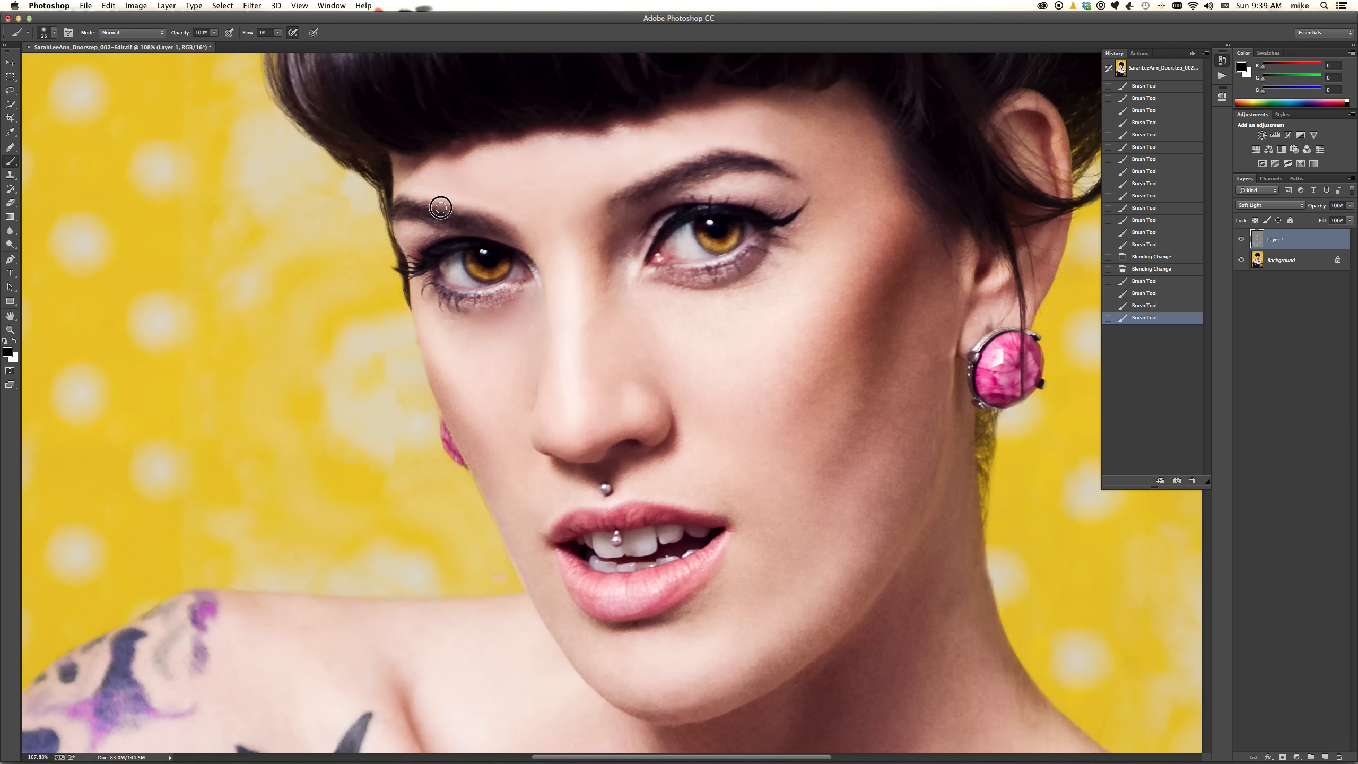
mouse_move(440, 208)
left_mouse_down()
mouse_move(422, 211)
mouse_move(500, 213)
left_mouse_up()
mouse_move(679, 179)
left_mouse_down()
mouse_move(720, 158)
mouse_move(627, 193)
mouse_move(727, 162)
mouse_move(645, 187)
left_mouse_up()
mouse_move(484, 225)
left_mouse_down()
mouse_move(422, 209)
mouse_move(427, 225)
left_mouse_up()
Burn the lash lines and eyeliner around both eyes, using a very small brush and varying its size.
key("bracketleft")
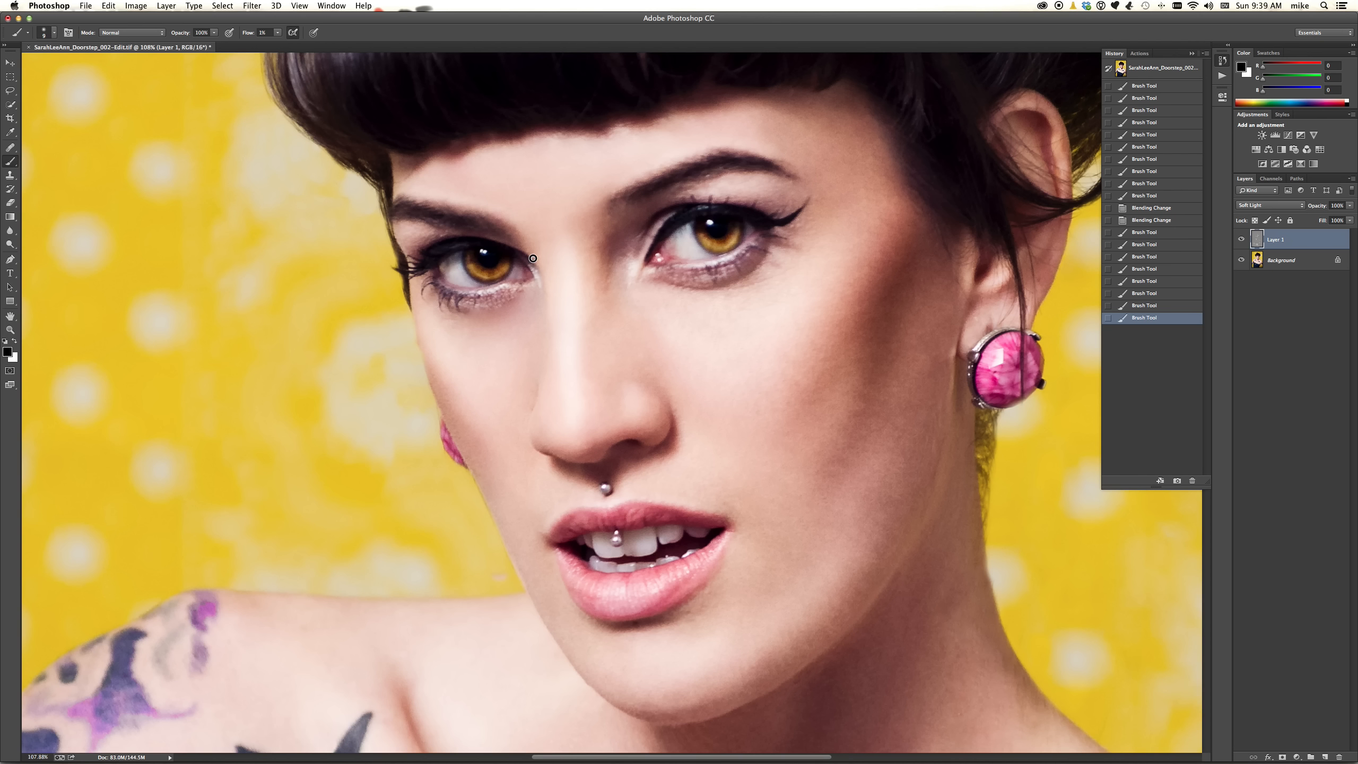
left_click_drag(533, 259, 436, 271)
left_click_drag(526, 266, 534, 275)
left_click_drag(752, 231, 734, 247)
left_click_drag(672, 264, 747, 258)
key("bracketright")
key("bracketright")
mouse_move(665, 272)
left_mouse_down()
mouse_move(700, 285)
mouse_move(647, 258)
mouse_move(672, 224)
left_mouse_up()
Burn the right eye's inner lid, the right eyebrow, both lower lash lines and the underside of the nose.
key("bracketleft")
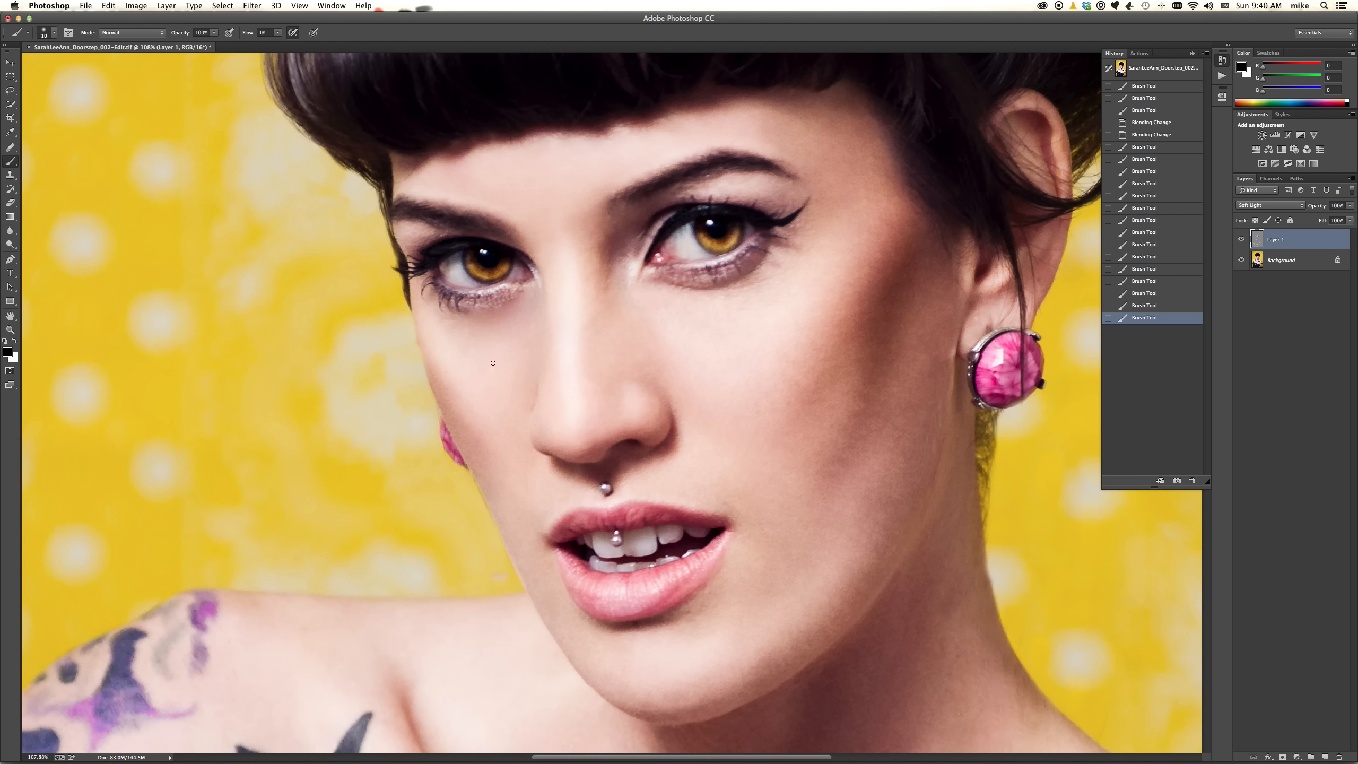
mouse_move(510, 256)
left_mouse_down()
mouse_move(519, 261)
mouse_move(509, 240)
left_mouse_up()
mouse_move(418, 214)
left_mouse_down()
mouse_move(493, 230)
mouse_move(467, 218)
left_mouse_up()
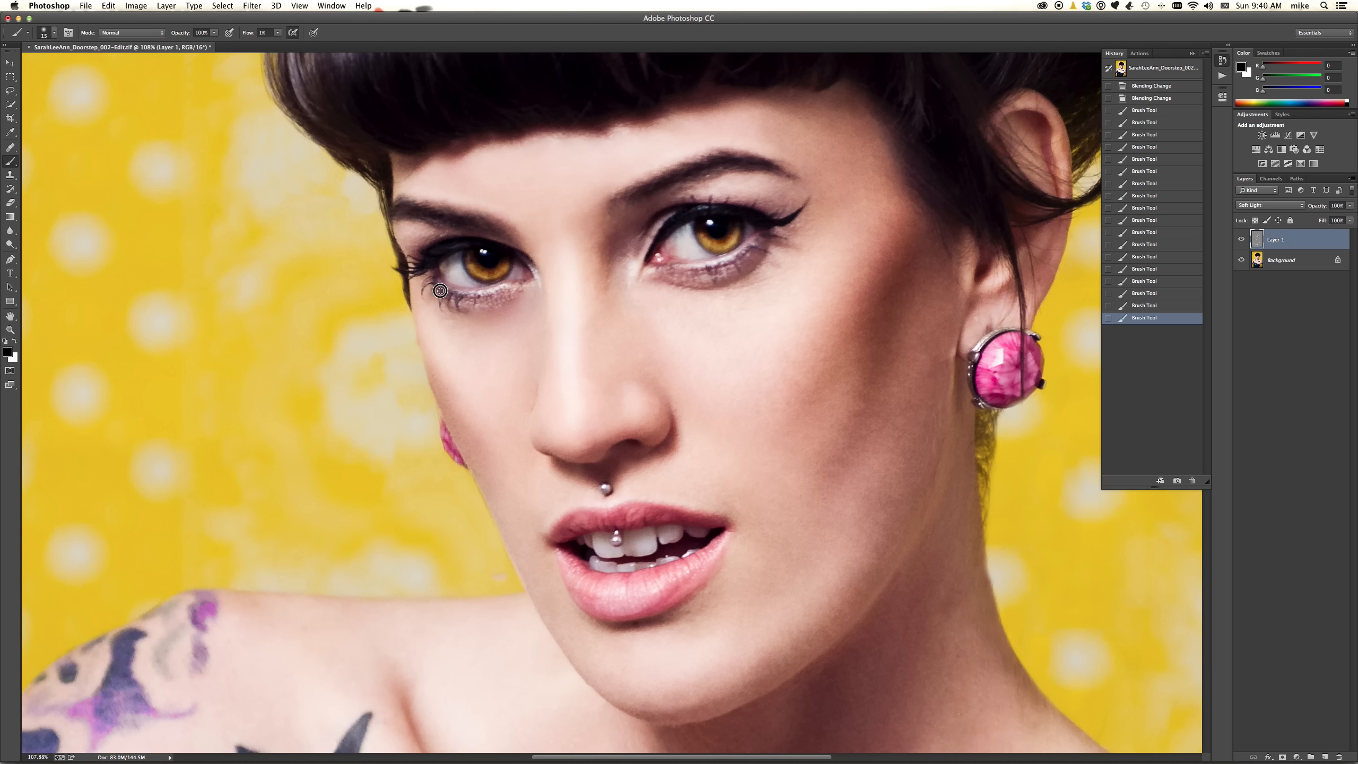
mouse_move(440, 292)
left_mouse_down()
mouse_move(486, 294)
mouse_move(431, 281)
mouse_move(465, 299)
left_mouse_up()
mouse_move(717, 265)
left_mouse_down()
mouse_move(738, 258)
mouse_move(676, 277)
left_mouse_up()
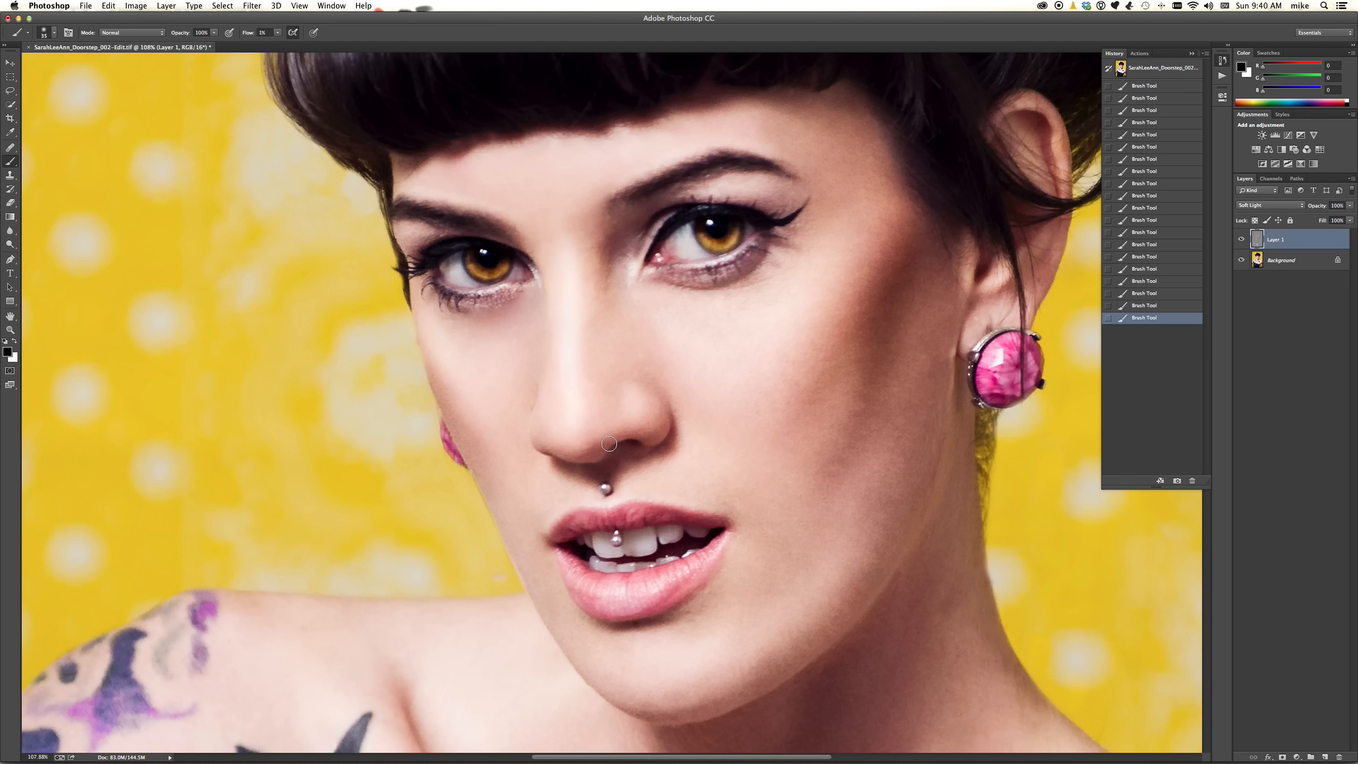
left_click_drag(594, 449, 572, 456)
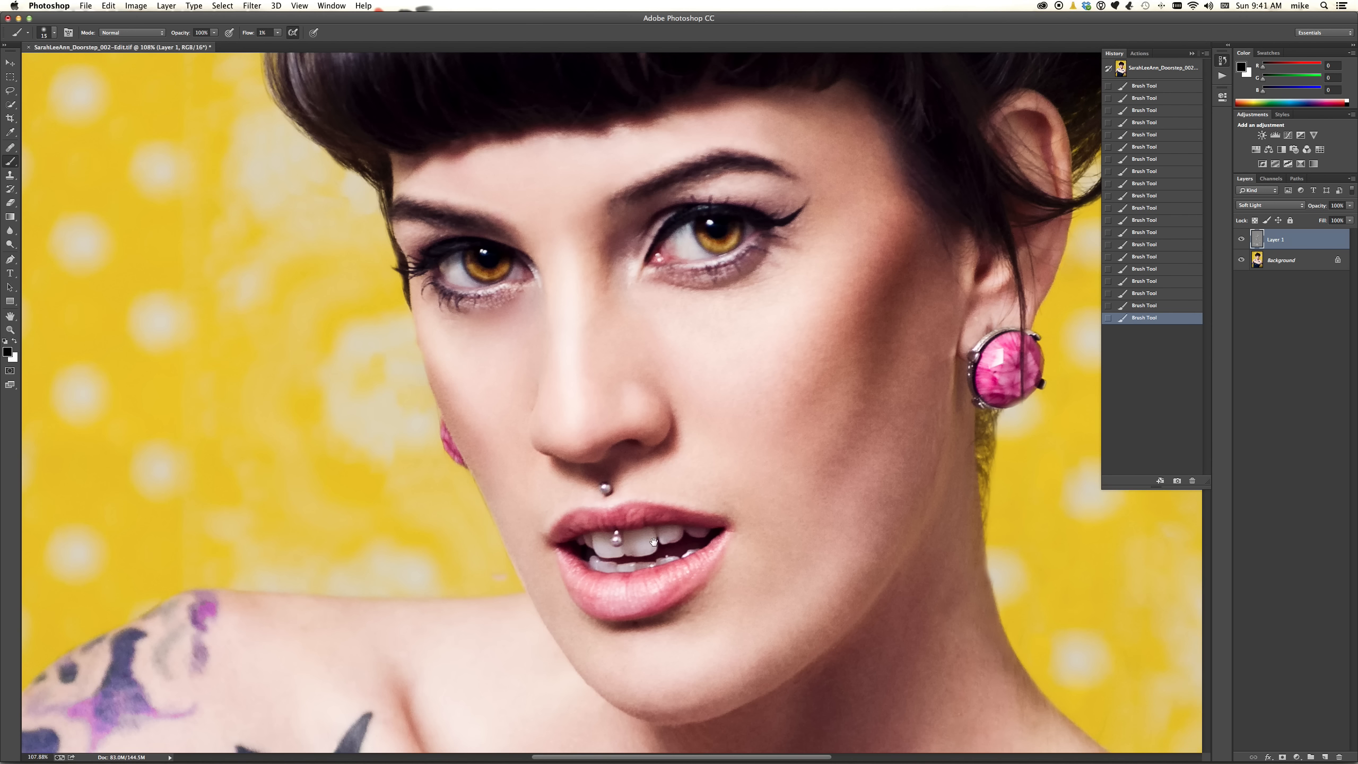
Enlarge the brush and burn the neck shadow beneath the chin and along the left jawline up towards the ear.
left_click_drag(696, 567, 610, 266)
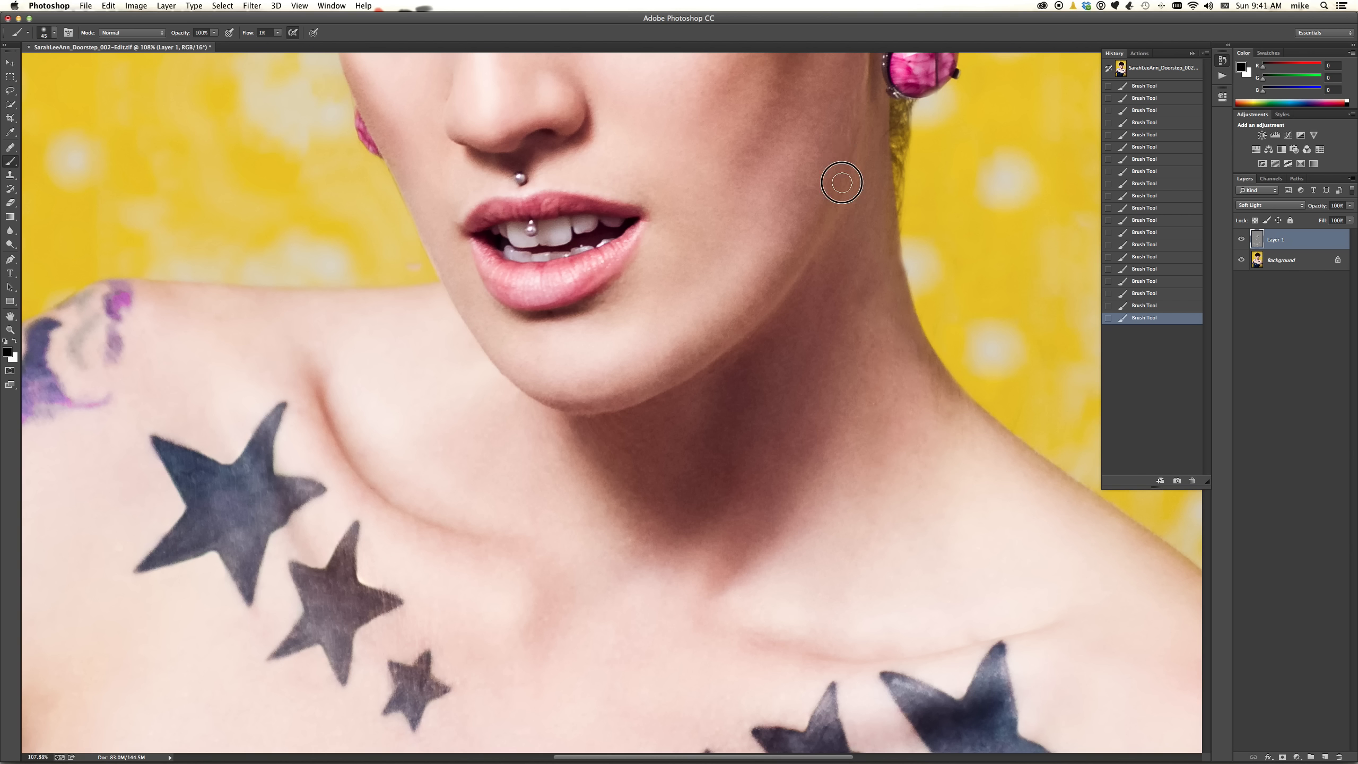
key("bracketright")
key("bracketright")
key("bracketright")
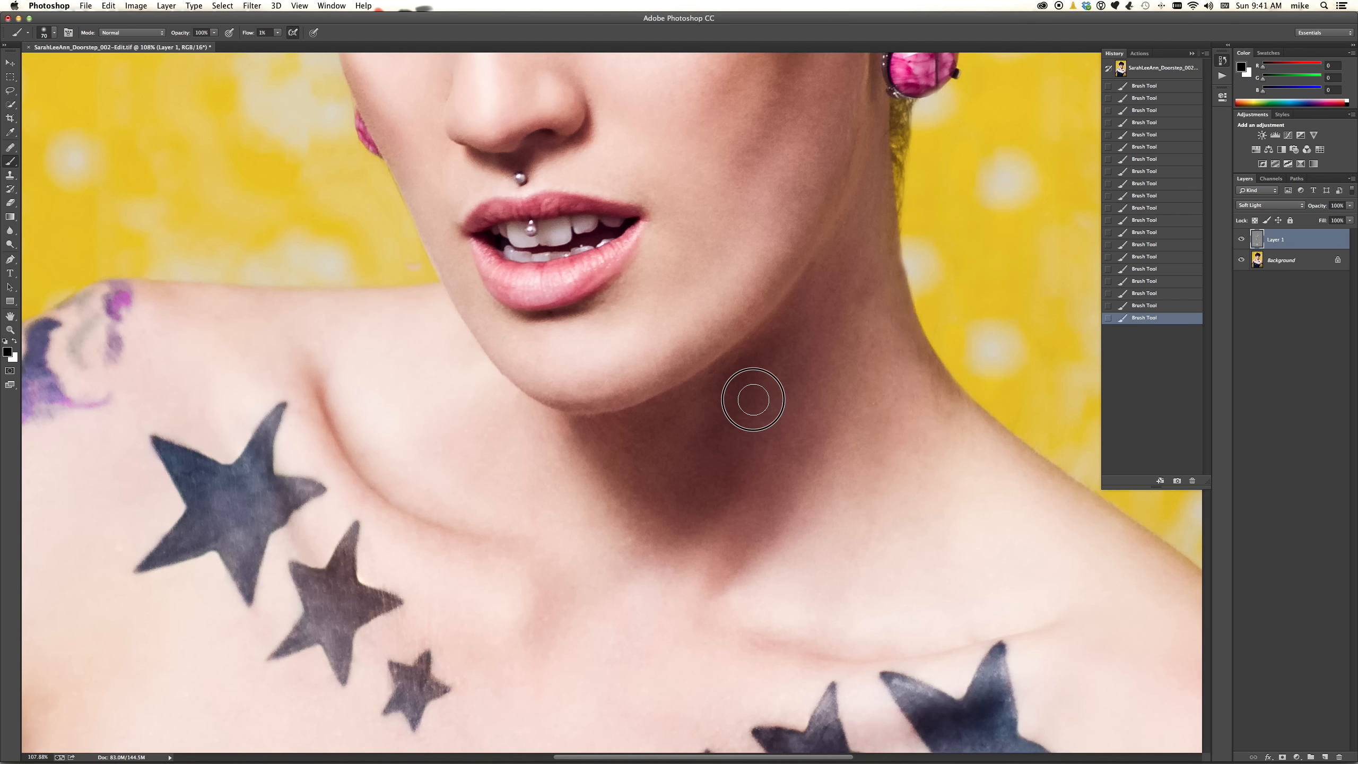
mouse_move(837, 296)
left_mouse_down()
mouse_move(860, 219)
mouse_move(841, 379)
left_mouse_up()
mouse_move(754, 407)
left_mouse_down()
mouse_move(652, 440)
mouse_move(648, 424)
mouse_move(729, 397)
mouse_move(709, 450)
mouse_move(623, 437)
left_mouse_up()
left_click_drag(812, 257, 812, 324)
mouse_move(847, 213)
left_mouse_down()
mouse_move(881, 146)
mouse_move(876, 251)
left_mouse_up()
left_click_drag(900, 195, 867, 461)
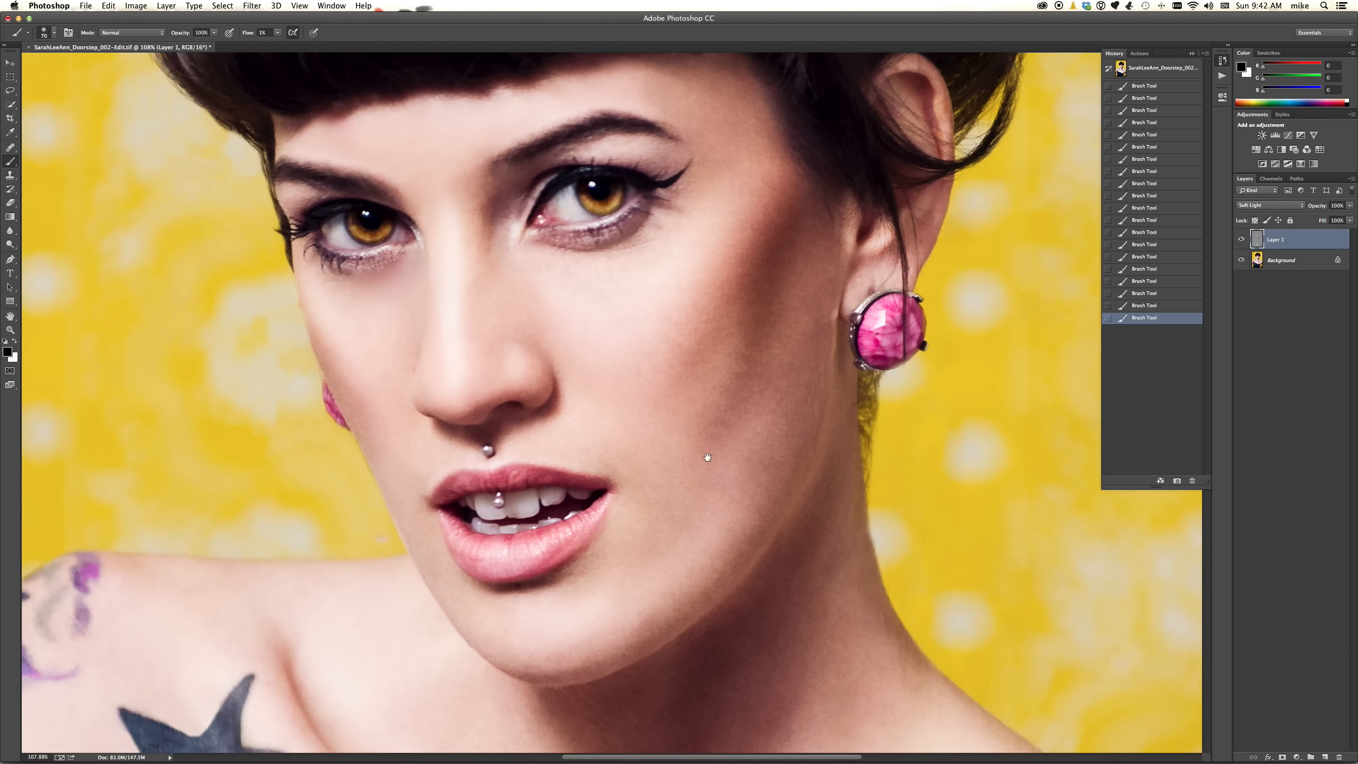
Burn the crease under the right collarbone and the shaded parts of the large star tattoos below it.
left_click_drag(723, 629, 581, 183)
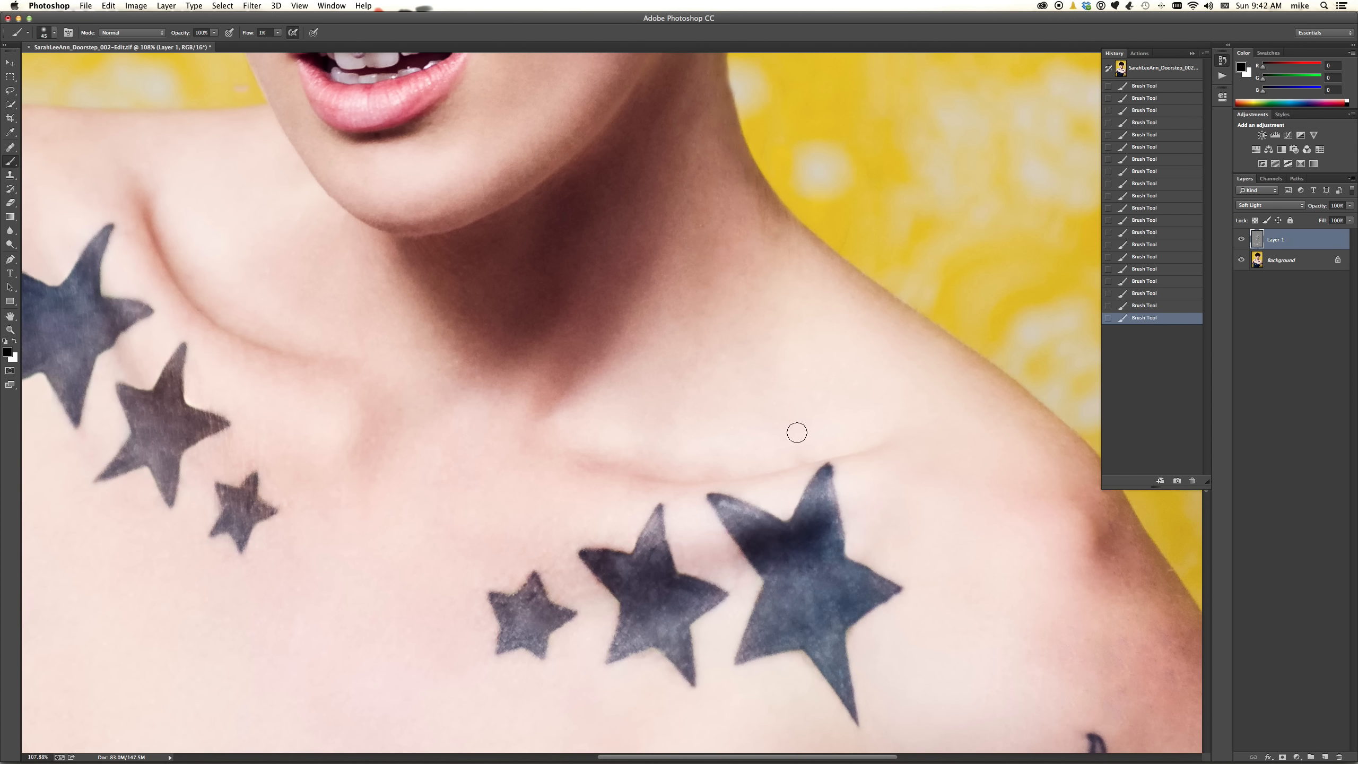
mouse_move(879, 445)
left_mouse_down()
mouse_move(707, 482)
mouse_move(598, 468)
mouse_move(689, 485)
mouse_move(812, 465)
mouse_move(683, 479)
mouse_move(586, 464)
mouse_move(713, 480)
mouse_move(853, 452)
left_mouse_up()
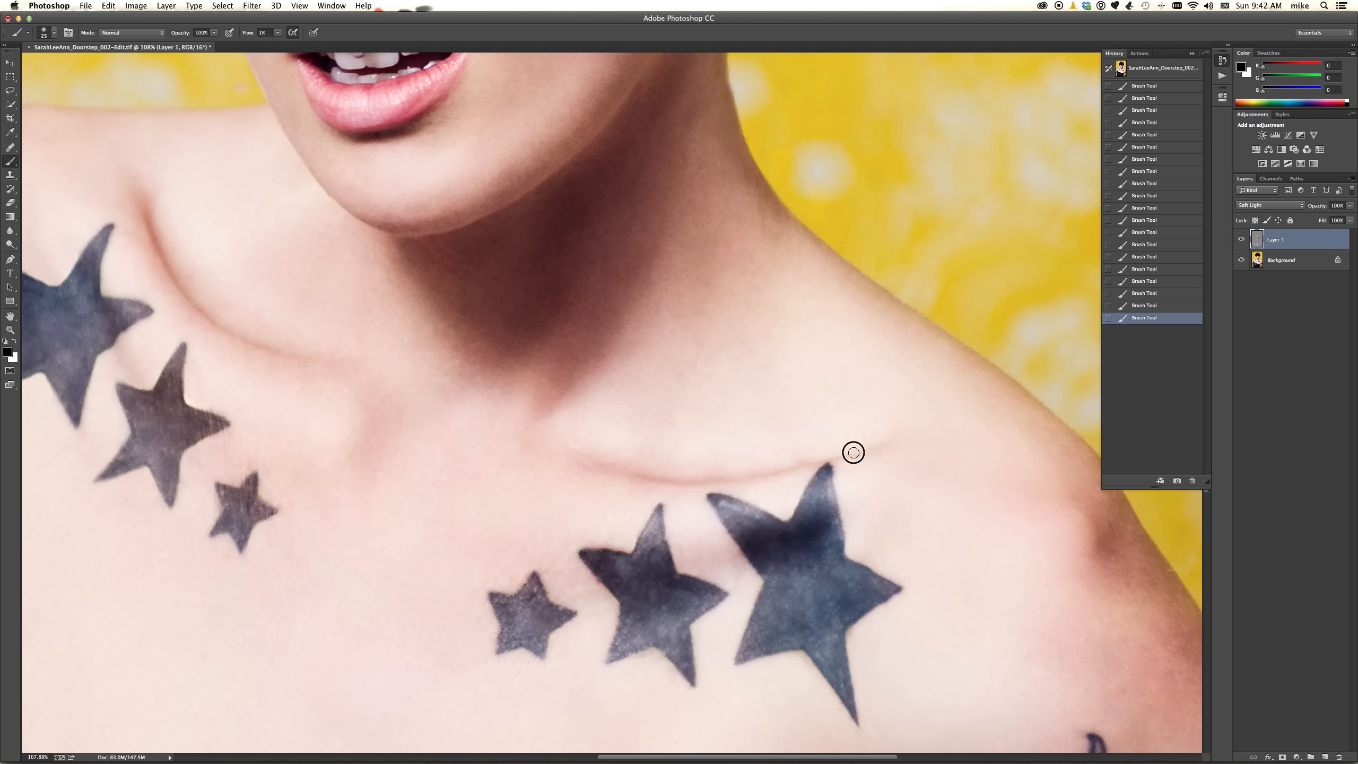
mouse_move(695, 567)
left_mouse_down()
mouse_move(561, 568)
mouse_move(642, 585)
mouse_move(621, 584)
mouse_move(775, 559)
mouse_move(808, 530)
mouse_move(739, 552)
mouse_move(729, 568)
mouse_move(740, 567)
mouse_move(808, 547)
mouse_move(638, 590)
mouse_move(578, 585)
mouse_move(761, 569)
mouse_move(816, 539)
mouse_move(763, 558)
mouse_move(792, 554)
left_mouse_up()
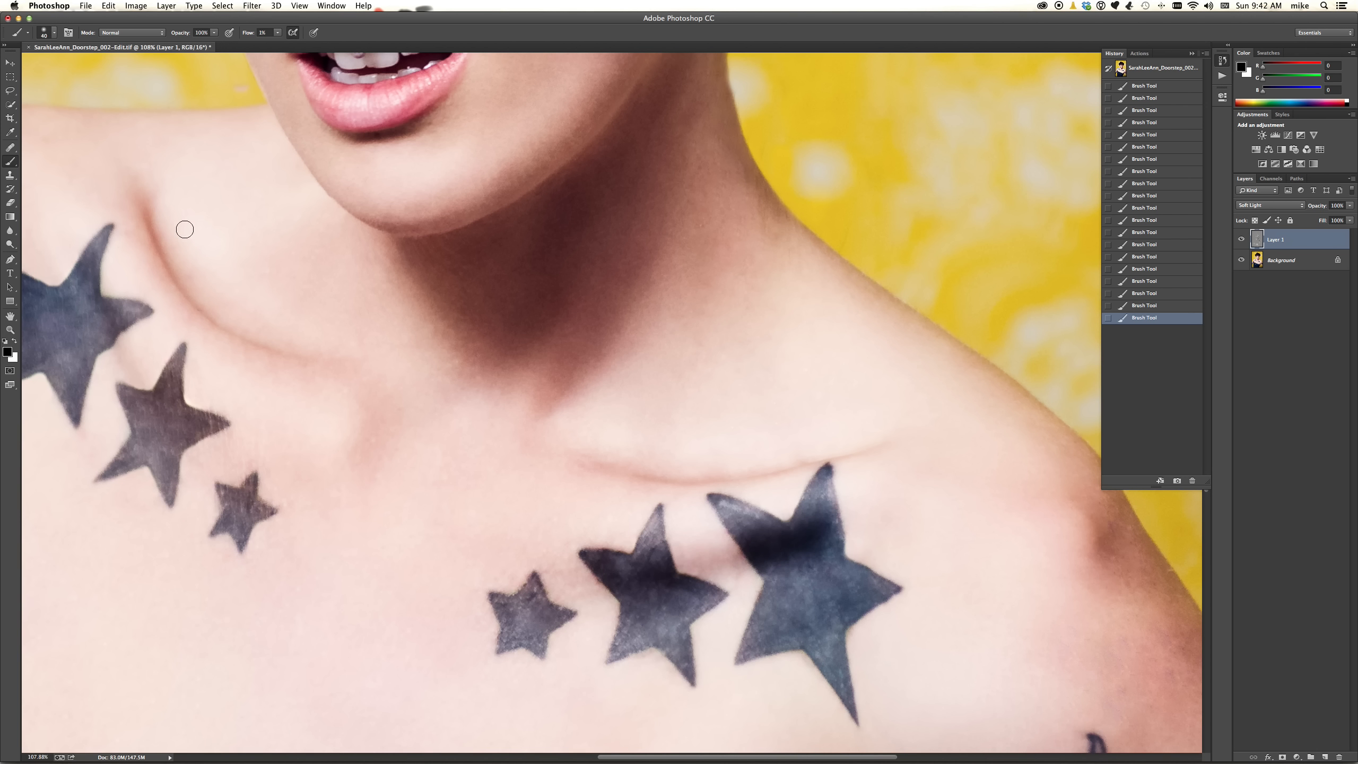
Burn the curved crease of the left collarbone from the shoulder down towards the base of the neck.
mouse_move(155, 216)
left_mouse_down()
mouse_move(171, 276)
mouse_move(282, 349)
left_mouse_up()
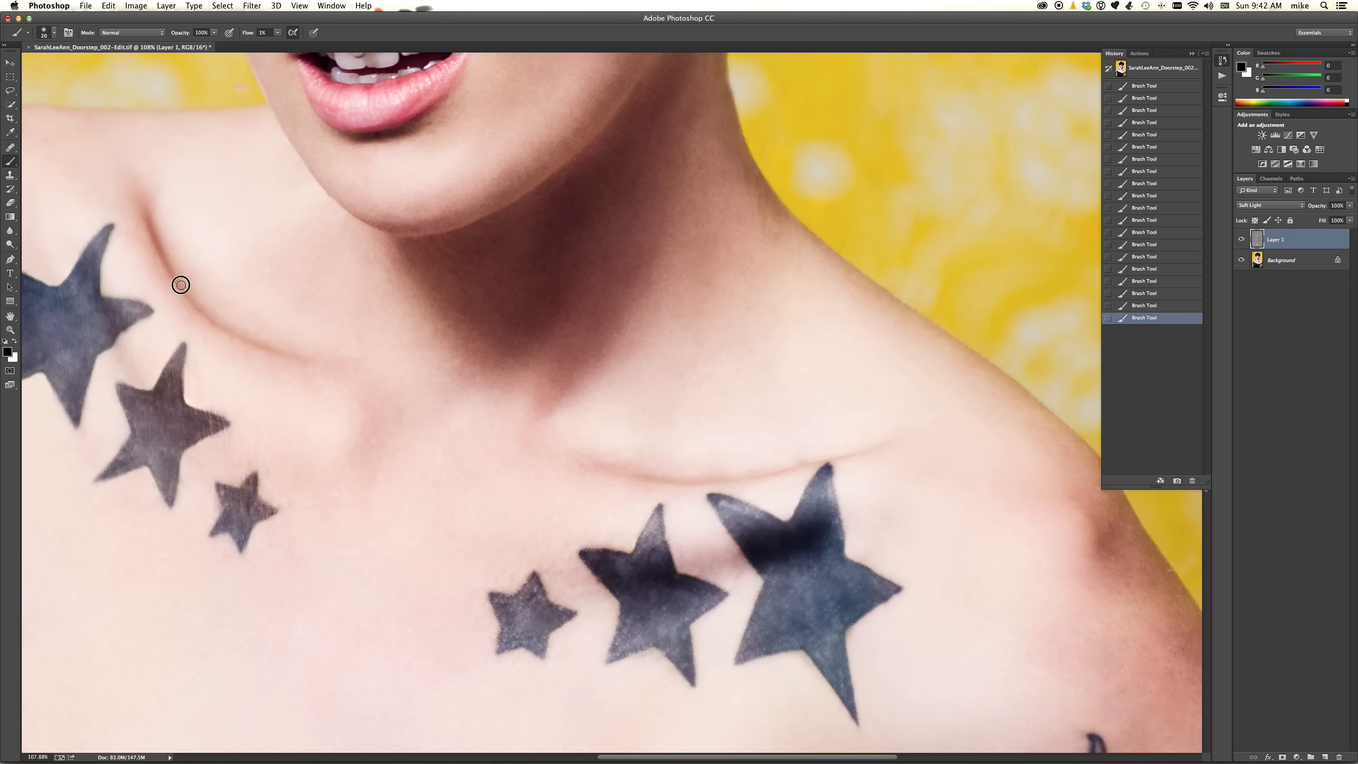
left_click_drag(200, 311, 263, 353)
mouse_move(147, 208)
left_mouse_down()
mouse_move(177, 283)
mouse_move(239, 339)
left_mouse_up()
scroll(343, 533, "left", 10)
scroll(342, 533, "up", 4)
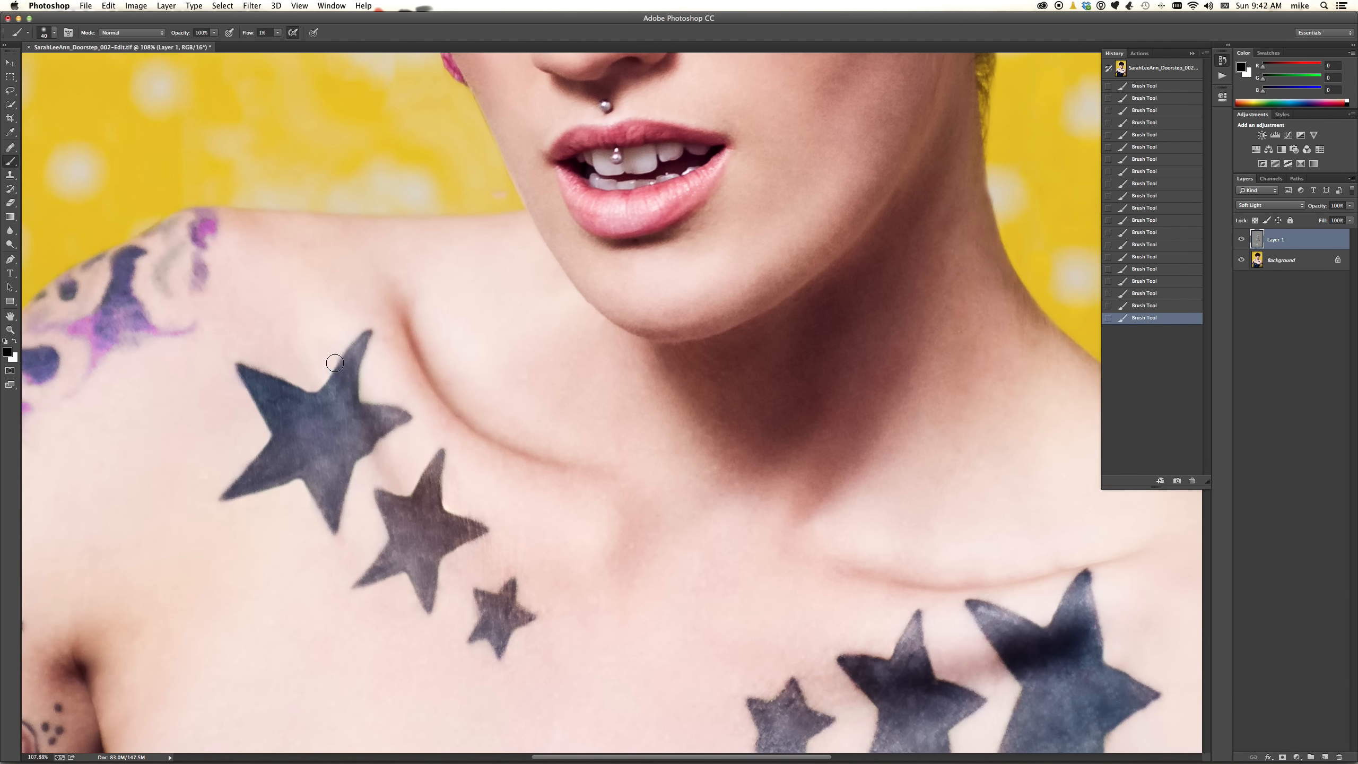
Enlarge the brush and burn the left side of the denim top and the shadow along its button placket.
key("bracketright")
key("bracketright")
key("bracketright")
key("bracketright")
key("bracketright")
key("bracketleft")
key("bracketleft")
key("bracketleft")
key("bracketleft")
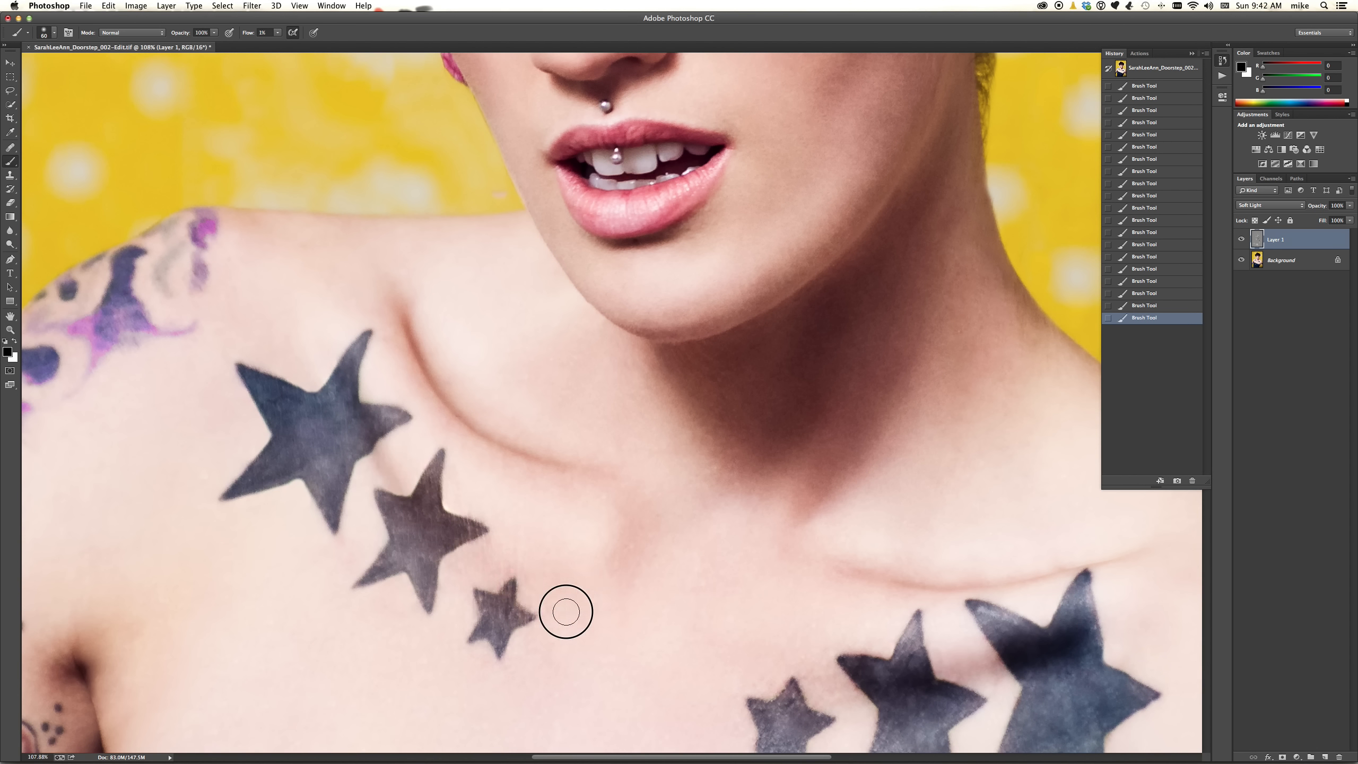
mouse_move(599, 525)
left_mouse_down()
mouse_move(627, 567)
mouse_move(630, 491)
mouse_move(624, 580)
mouse_move(775, 316)
left_mouse_up()
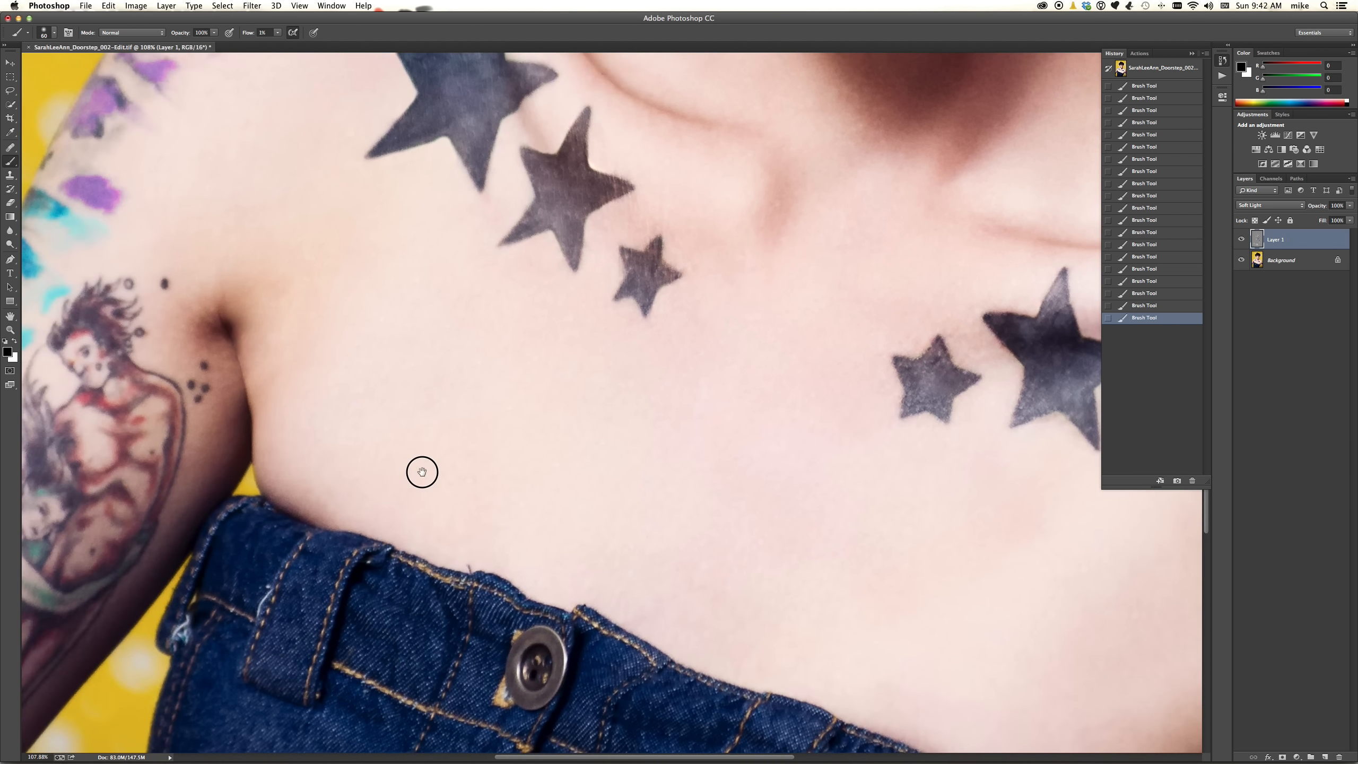
left_click_drag(421, 467, 570, 107)
key("bracketright")
key("bracketright")
mouse_move(325, 540)
left_mouse_down()
mouse_move(410, 540)
mouse_move(390, 525)
mouse_move(368, 527)
mouse_move(445, 555)
mouse_move(381, 572)
mouse_move(339, 546)
mouse_move(431, 622)
mouse_move(392, 616)
left_mouse_up()
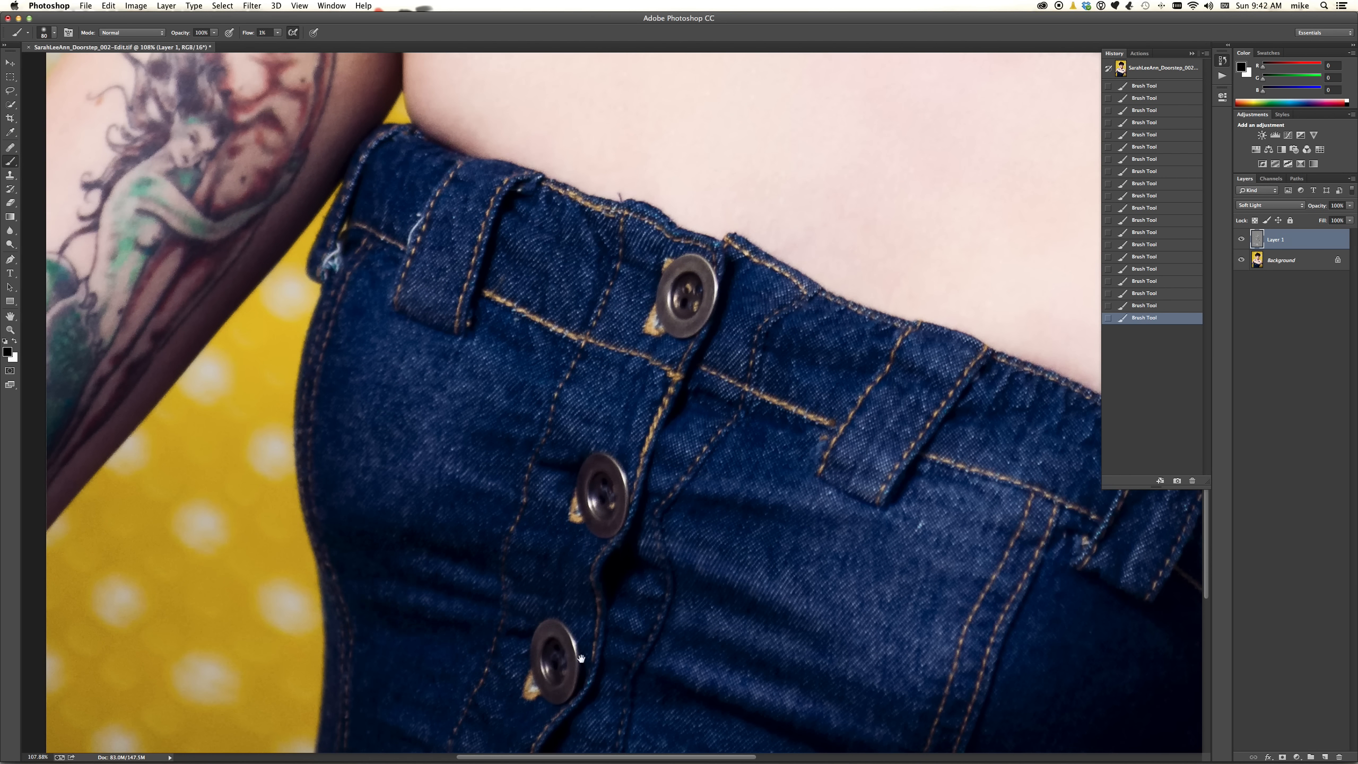
left_click_drag(544, 630, 461, 415)
mouse_move(568, 344)
left_mouse_down()
mouse_move(653, 391)
mouse_move(629, 386)
mouse_move(742, 489)
mouse_move(664, 443)
mouse_move(532, 416)
mouse_move(532, 385)
left_mouse_up()
Reduce the brush and burn the horizontal fabric folds running from the buttons to the right side of the denim top.
key("[")
left_click_drag(566, 481, 765, 550)
mouse_move(569, 568)
left_mouse_down()
mouse_move(753, 617)
mouse_move(846, 660)
mouse_move(936, 669)
left_mouse_up()
left_click_drag(1112, 662, 1112, 664)
mouse_move(1080, 708)
left_mouse_down()
mouse_move(1051, 718)
mouse_move(1132, 688)
mouse_move(1119, 679)
mouse_move(1127, 690)
left_mouse_up()
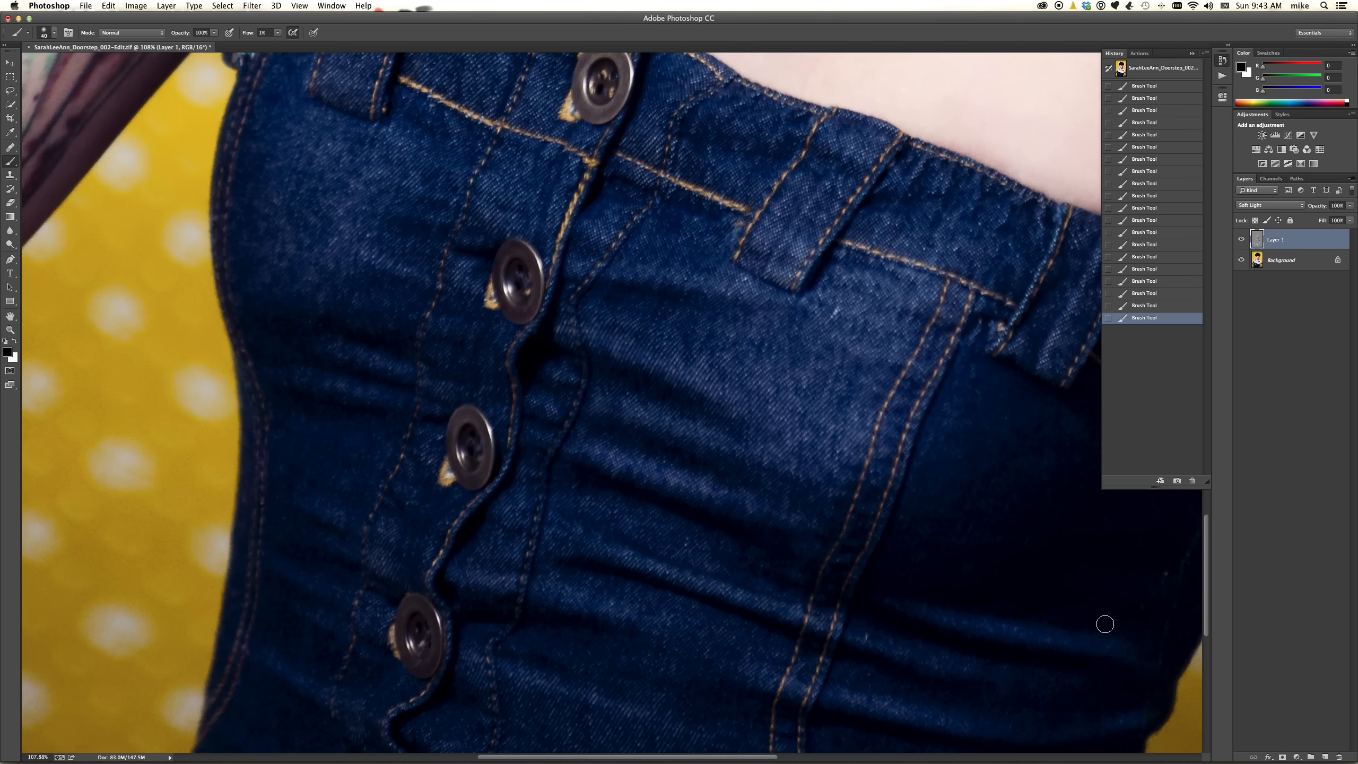
left_click_drag(1020, 596, 1000, 585)
Enlarge the brush to 100 px, hide the history list and burn the right side and lower part of the denim top.
key("]")
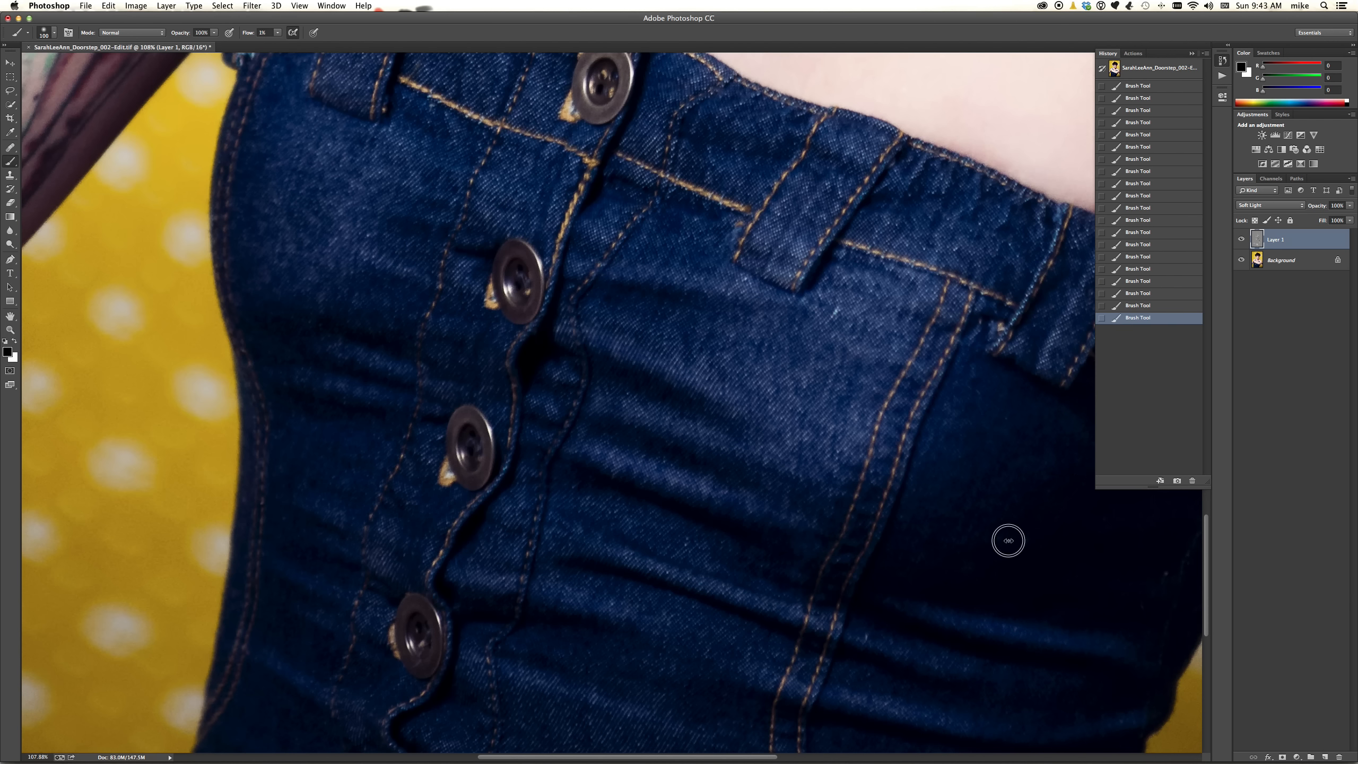
key("]")
key("]")
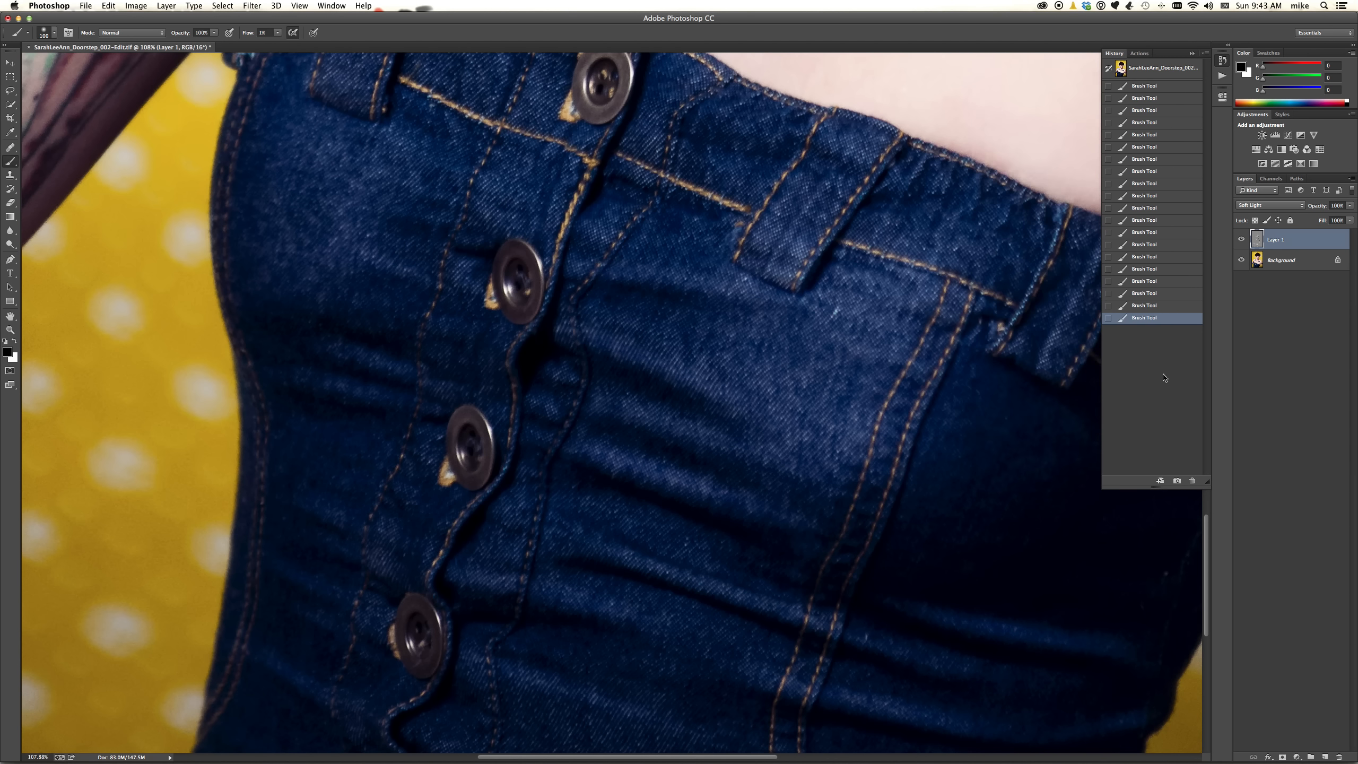
left_click(1223, 60)
mouse_move(994, 575)
left_mouse_down()
mouse_move(910, 588)
mouse_move(848, 578)
mouse_move(1108, 593)
mouse_move(1137, 560)
mouse_move(1115, 551)
mouse_move(1069, 612)
mouse_move(804, 566)
mouse_move(719, 538)
mouse_move(723, 519)
mouse_move(662, 512)
mouse_move(633, 487)
left_mouse_up()
scroll(794, 347, "down", 10)
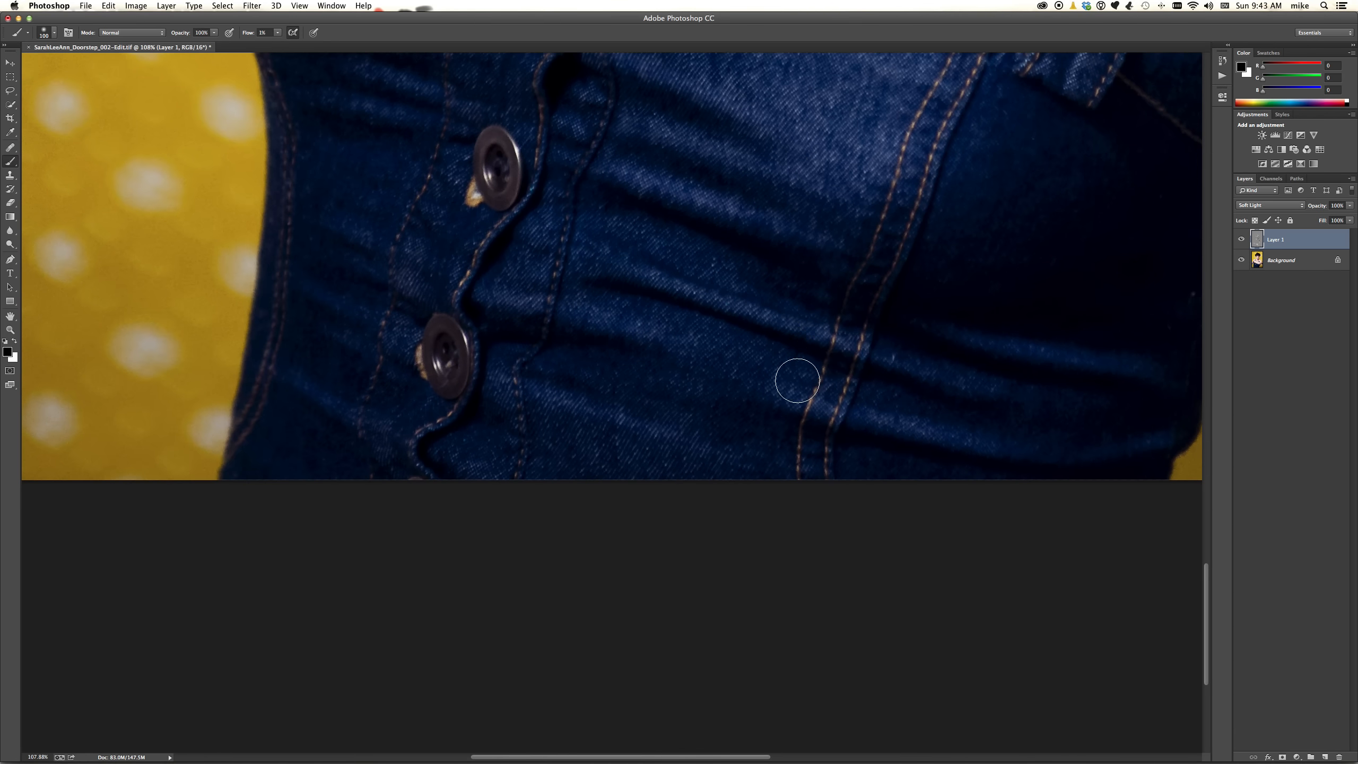
mouse_move(903, 459)
left_mouse_down()
mouse_move(810, 428)
mouse_move(994, 481)
mouse_move(809, 459)
mouse_move(822, 422)
mouse_move(758, 403)
mouse_move(955, 464)
left_mouse_up()
Reduce the brush and burn the folds at the lower right edge of the denim top.
key("[")
key("[")
key("[")
key("[")
mouse_move(1156, 467)
left_mouse_down()
mouse_move(1179, 456)
mouse_move(1114, 476)
mouse_move(1100, 418)
mouse_move(887, 376)
mouse_move(757, 309)
mouse_move(612, 291)
mouse_move(988, 382)
mouse_move(879, 331)
mouse_move(1116, 380)
mouse_move(1091, 384)
left_mouse_up()
Burn the small fabric creases on the left side of the denim top and beside its lower buttons.
key("bracketleft")
mouse_move(507, 351)
left_mouse_down()
mouse_move(599, 343)
mouse_move(555, 332)
mouse_move(662, 349)
mouse_move(551, 383)
mouse_move(514, 368)
mouse_move(698, 426)
mouse_move(480, 409)
mouse_move(673, 474)
mouse_move(594, 443)
mouse_move(337, 421)
mouse_move(435, 483)
mouse_move(324, 407)
left_mouse_up()
left_click_drag(295, 336, 357, 357)
left_click_drag(283, 284, 407, 364)
left_click(383, 296)
mouse_move(383, 296)
left_mouse_down()
mouse_move(335, 240)
mouse_move(395, 270)
left_mouse_up()
left_click_drag(520, 338, 540, 334)
left_click_drag(326, 116, 399, 133)
left_click_drag(328, 82, 334, 88)
Enlarge the brush to 200 px and burn broad shadows on the left side and lower right of the denim top.
scroll(449, 516, "up", 10)
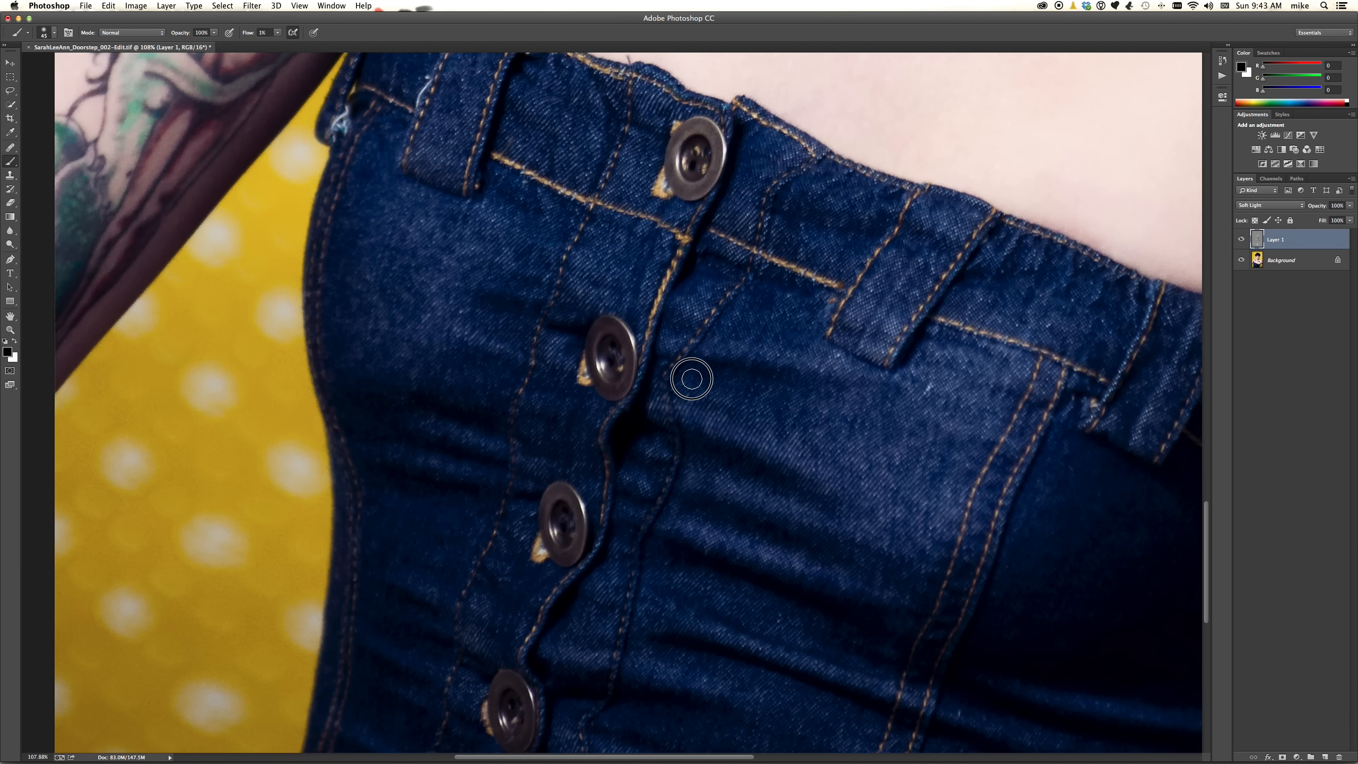
key("super+minus")
key("super+minus")
key("super+minus")
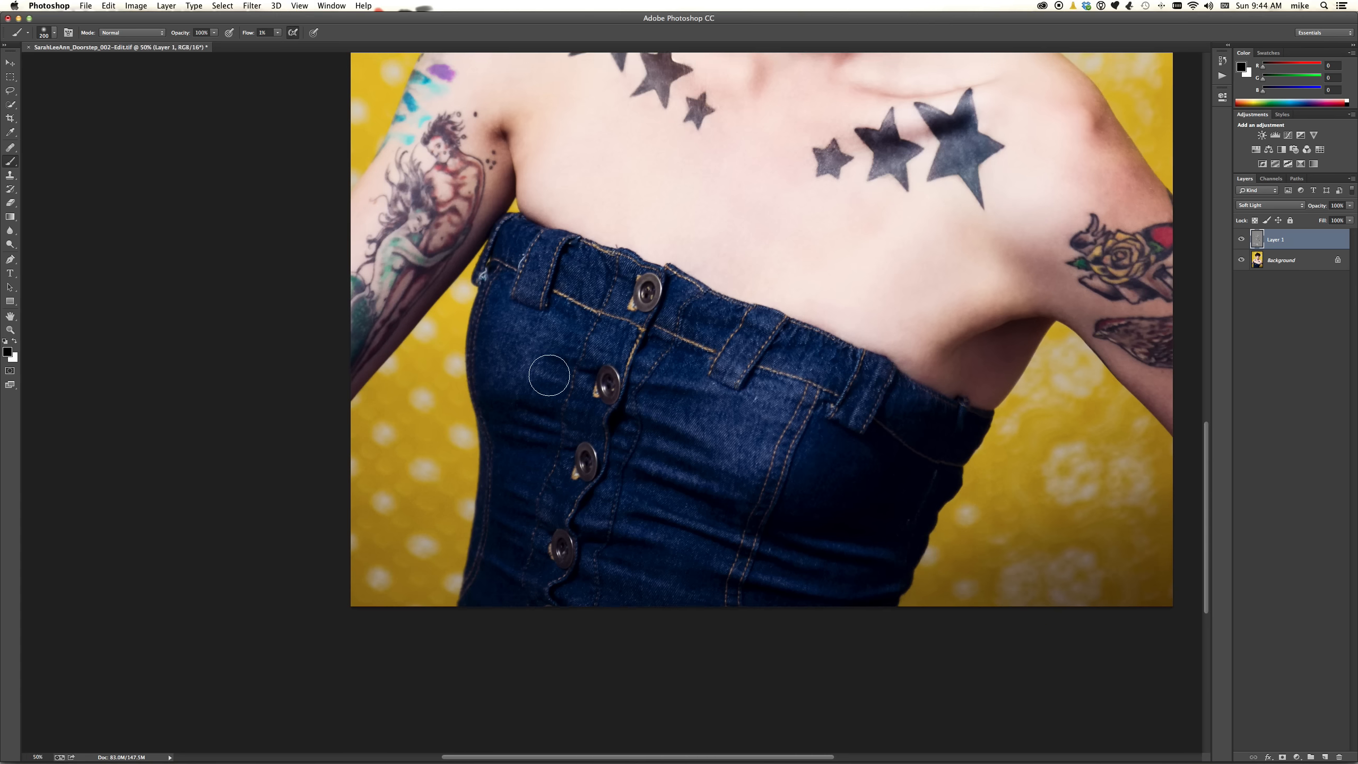
key("bracketright")
key("bracketright")
key("bracketright")
mouse_move(517, 433)
left_mouse_down()
mouse_move(566, 397)
mouse_move(577, 431)
left_mouse_up()
mouse_move(757, 494)
left_mouse_down()
mouse_move(845, 503)
mouse_move(868, 484)
mouse_move(793, 548)
mouse_move(787, 570)
mouse_move(828, 589)
mouse_move(931, 500)
mouse_move(928, 399)
mouse_move(911, 502)
mouse_move(868, 547)
mouse_move(768, 537)
left_mouse_up()
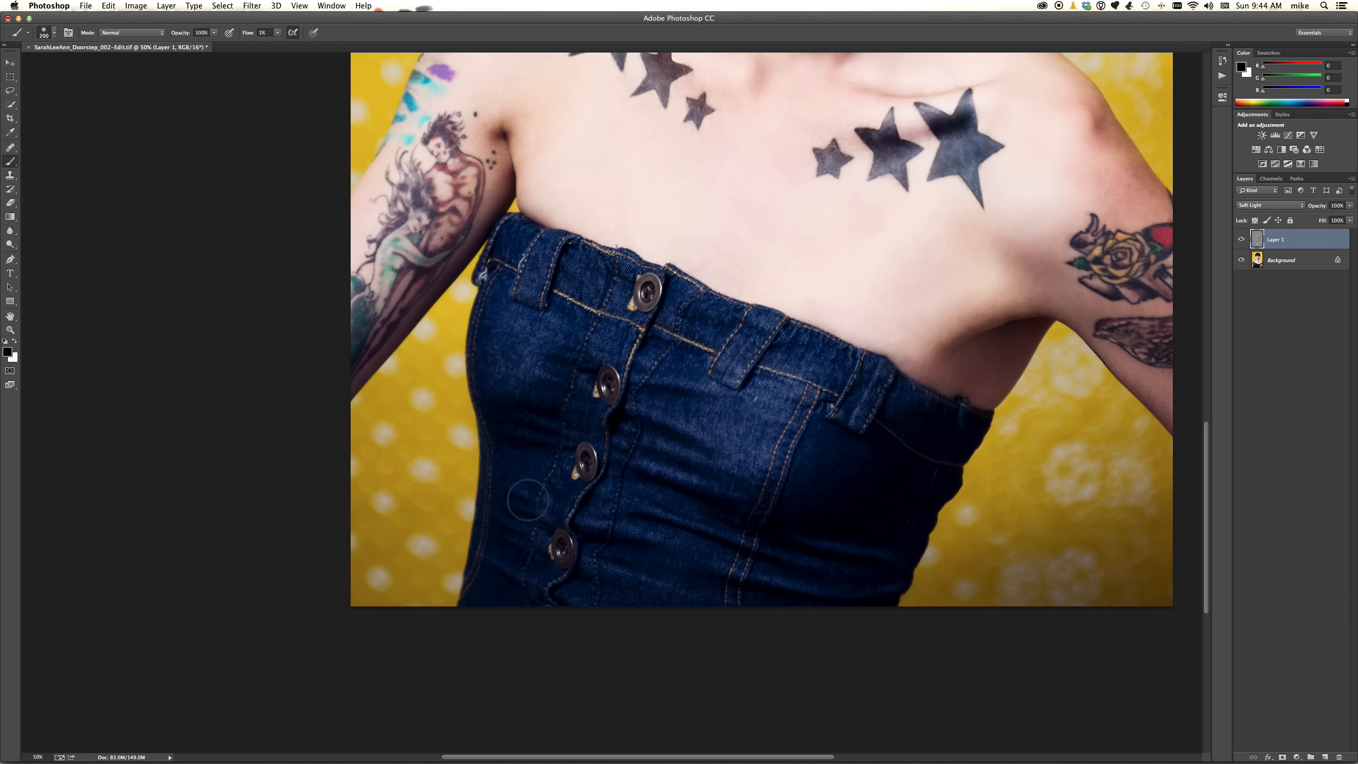
Switch to white, set the brush opacity to 66% and use a smaller brush to lighten the burned right cheek.
key("space")
left_click_drag(573, 298, 529, 607)
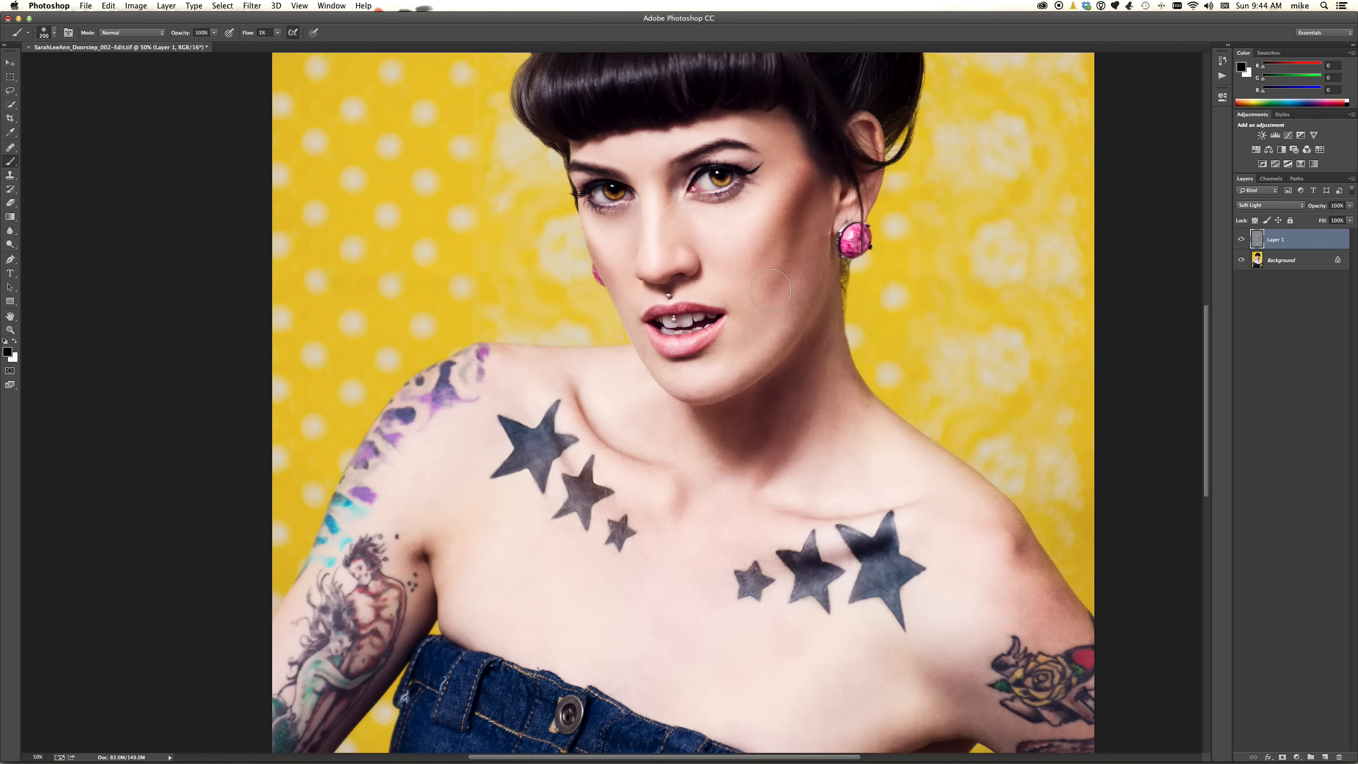
left_click(13, 341)
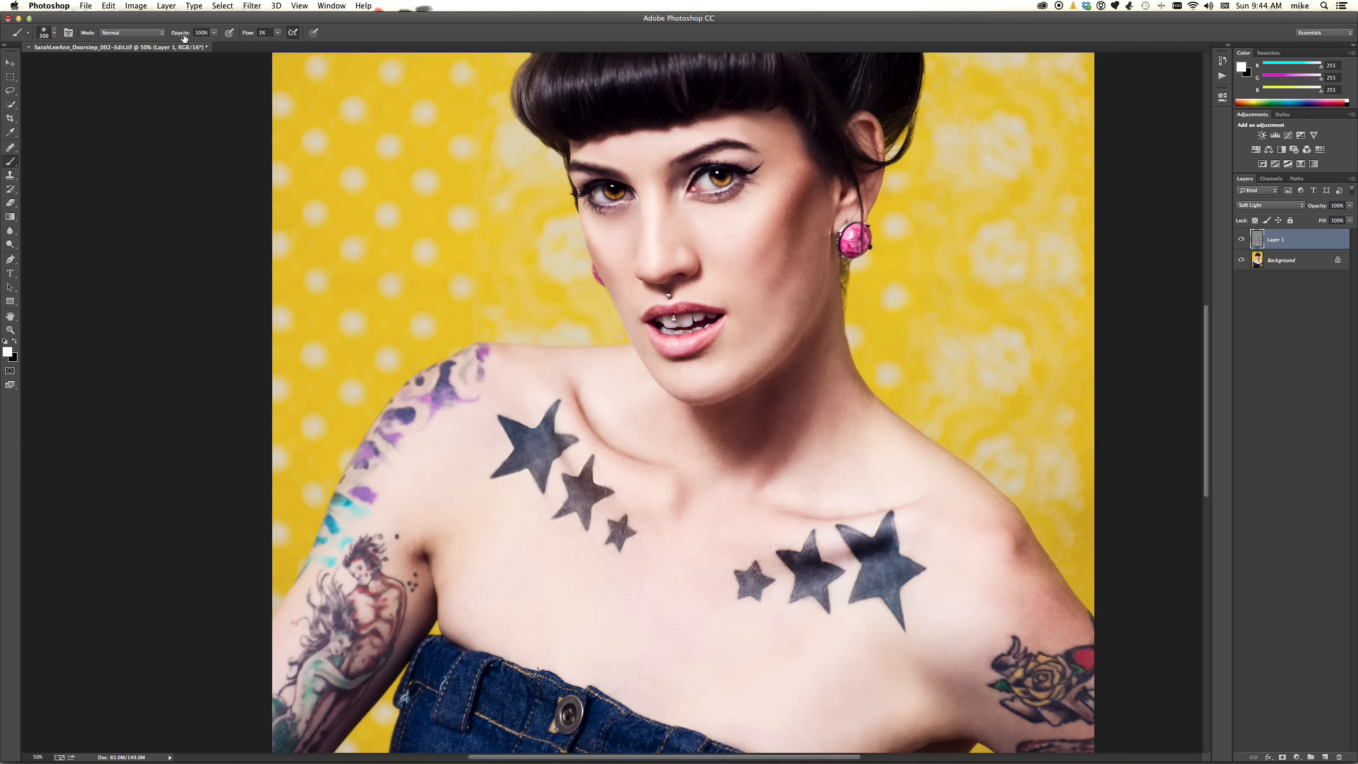
left_click_drag(183, 37, 167, 36)
key("bracketleft")
key("bracketleft")
key("bracketleft")
mouse_move(800, 222)
left_mouse_down()
mouse_move(774, 272)
mouse_move(788, 247)
left_mouse_up()
left_click_drag(809, 189, 780, 236)
left_click_drag(823, 163, 765, 293)
mouse_move(799, 235)
left_mouse_down()
mouse_move(777, 284)
mouse_move(788, 247)
left_mouse_up()
Switch back to black and burn the right cheekbone contour up towards the temple.
key("x")
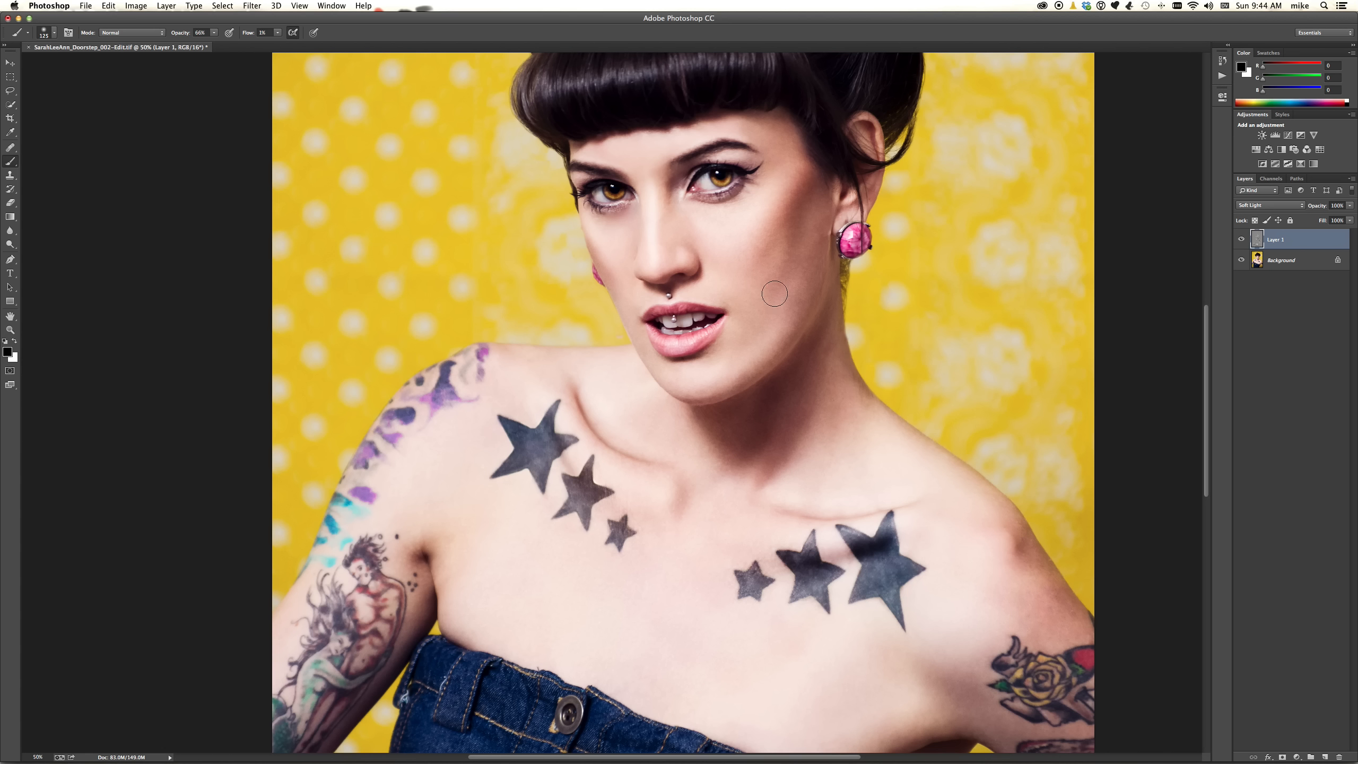
mouse_move(779, 245)
left_mouse_down()
mouse_move(786, 236)
mouse_move(760, 279)
mouse_move(806, 213)
mouse_move(773, 227)
mouse_move(766, 270)
mouse_move(818, 214)
mouse_move(801, 258)
mouse_move(820, 194)
left_mouse_up()
key("bracketright")
key("bracketright")
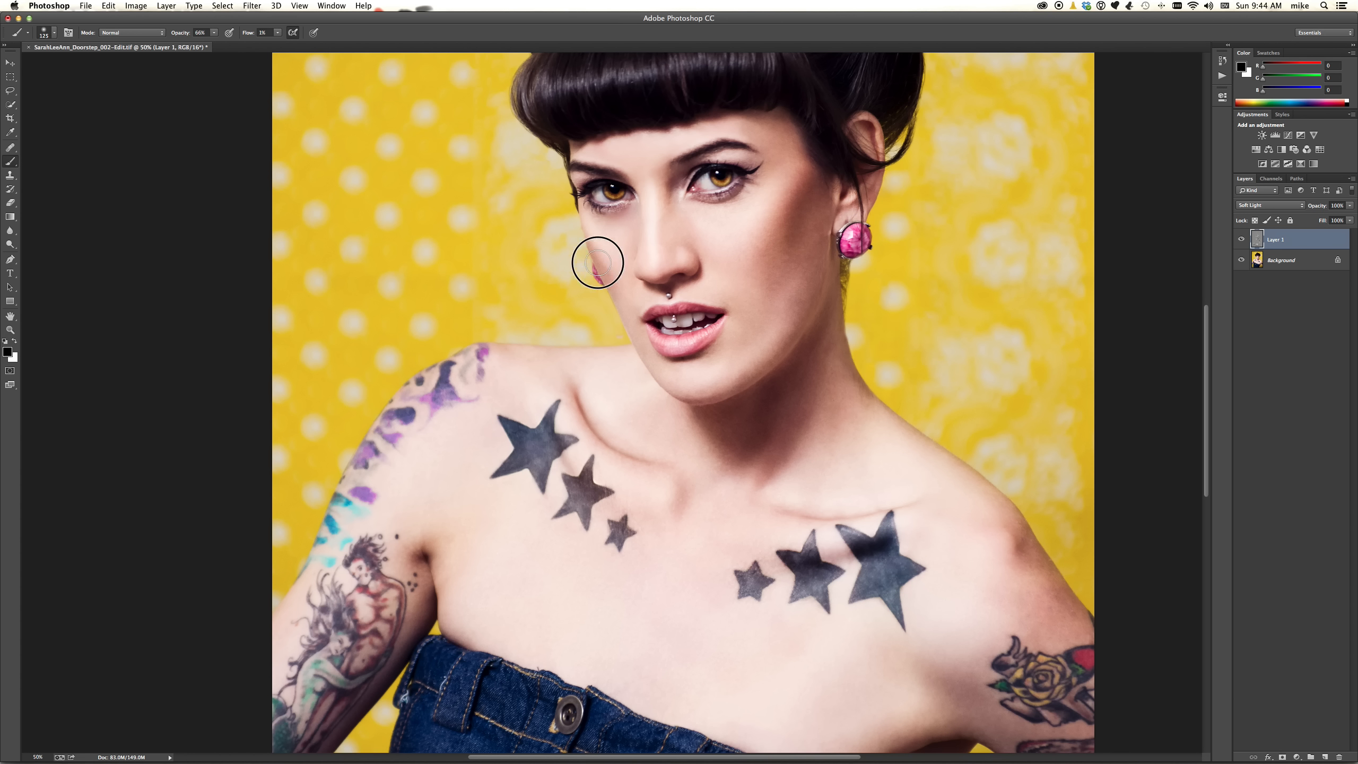
Shrink the brush for detail work around the eyes and set its opacity back to 100%.
key("super+plus")
key("super+plus")
key("super+plus")
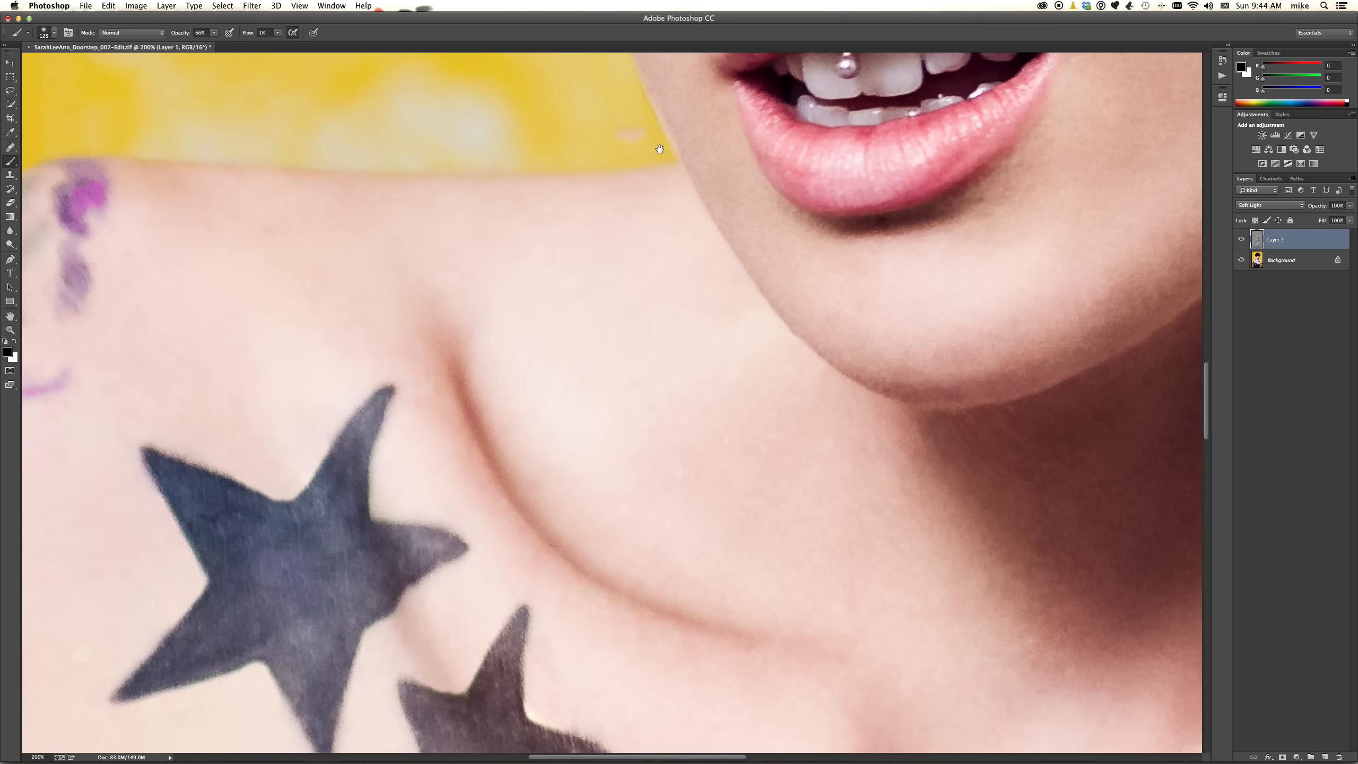
left_click_drag(590, 221, 537, 752)
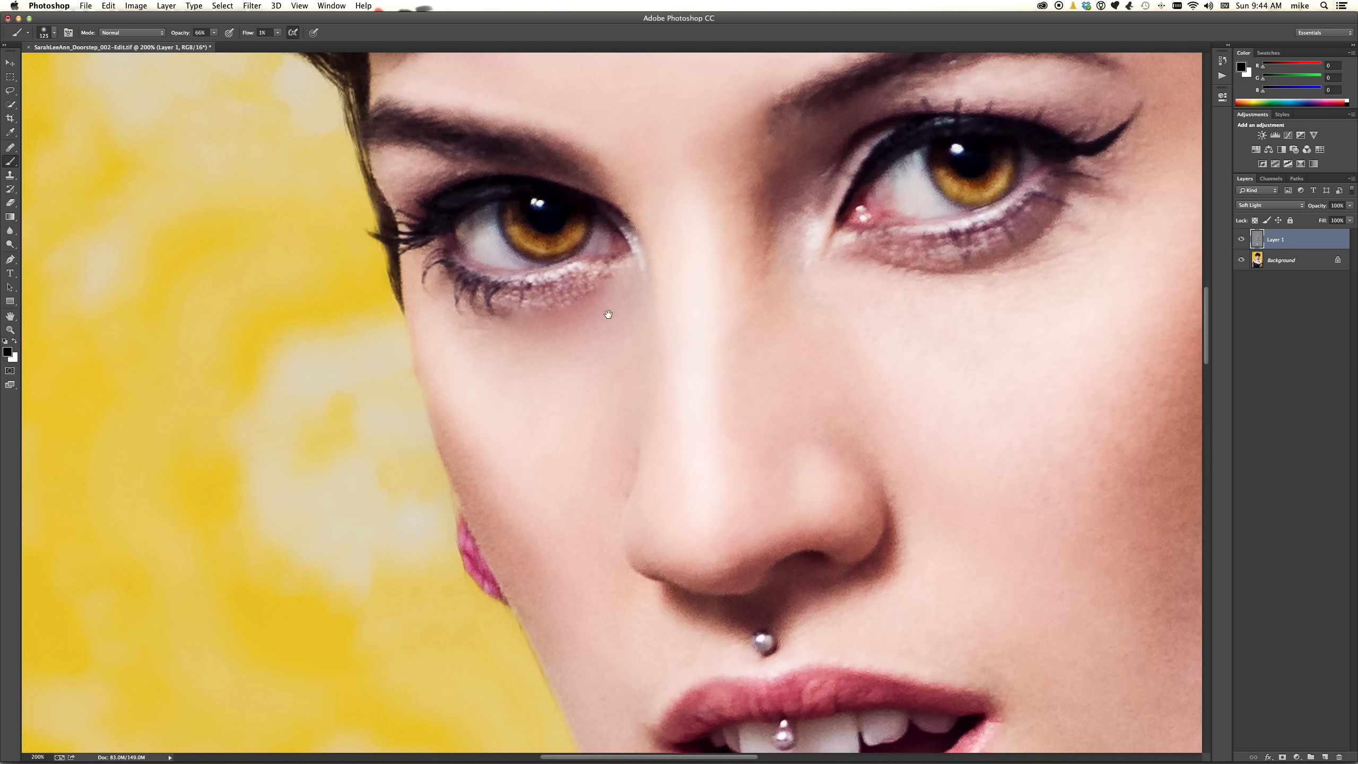
left_click_drag(608, 315, 581, 533)
key("bracketleft")
key("bracketleft")
key("bracketleft")
key("bracketleft")
key("bracketleft")
key("bracketleft")
key("bracketleft")
key("bracketleft")
key("bracketleft")
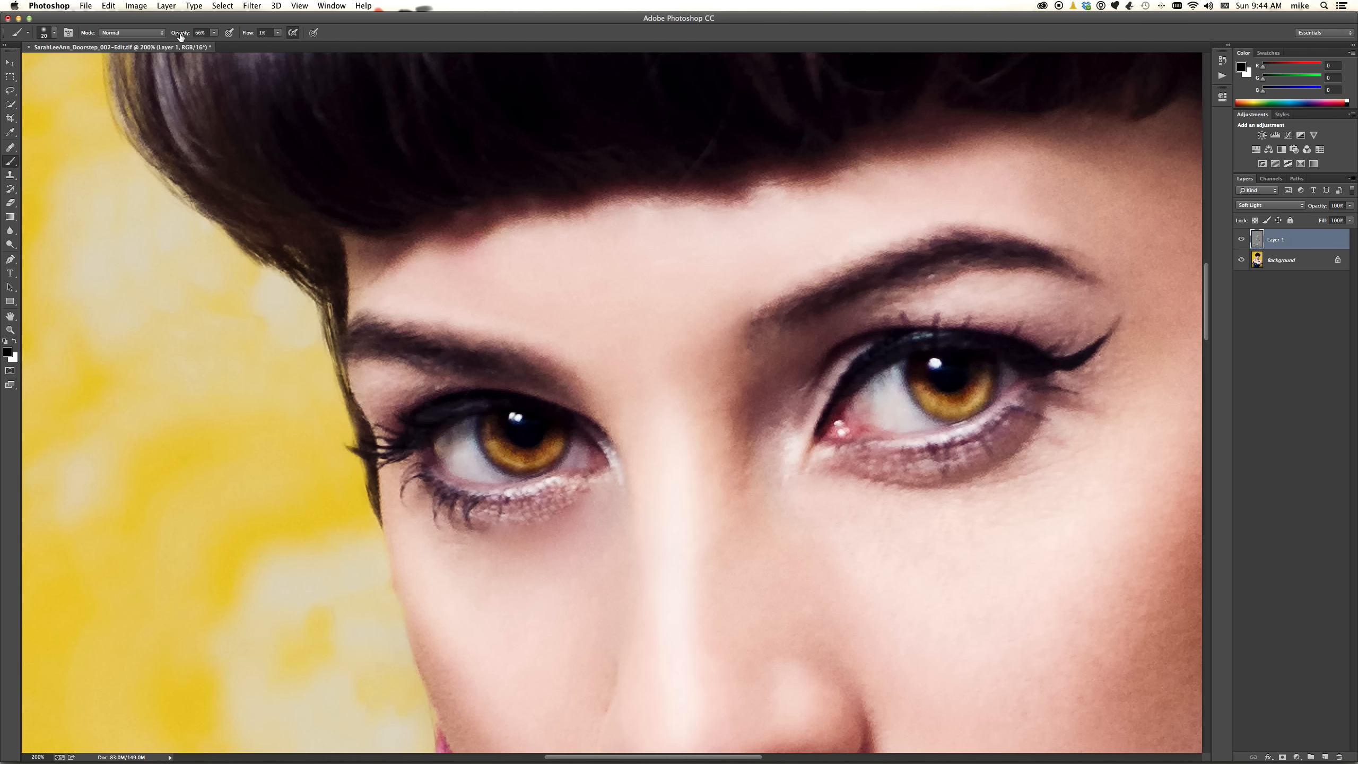
left_click_drag(180, 35, 224, 36)
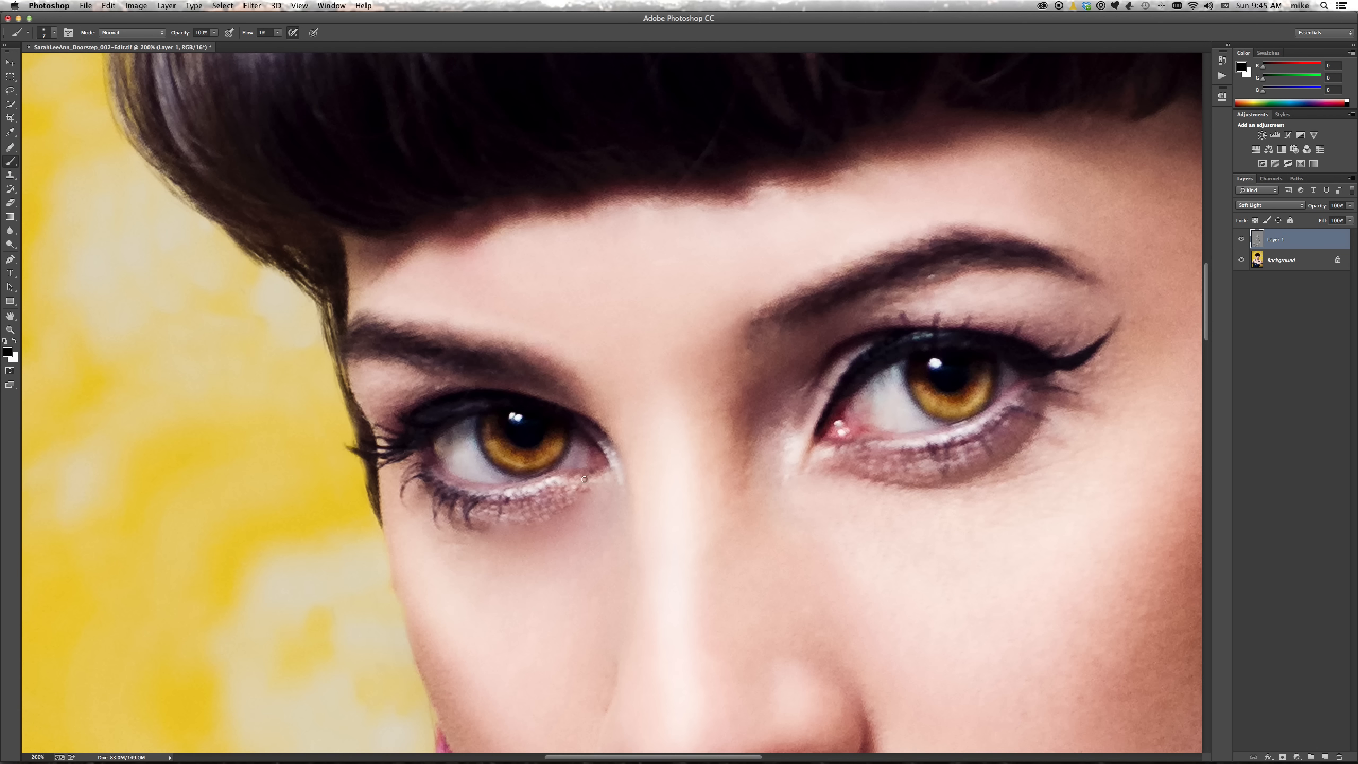
Toggle the dodge and burn layer's visibility to compare before and after, and view the whole portrait.
left_click(1240, 240)
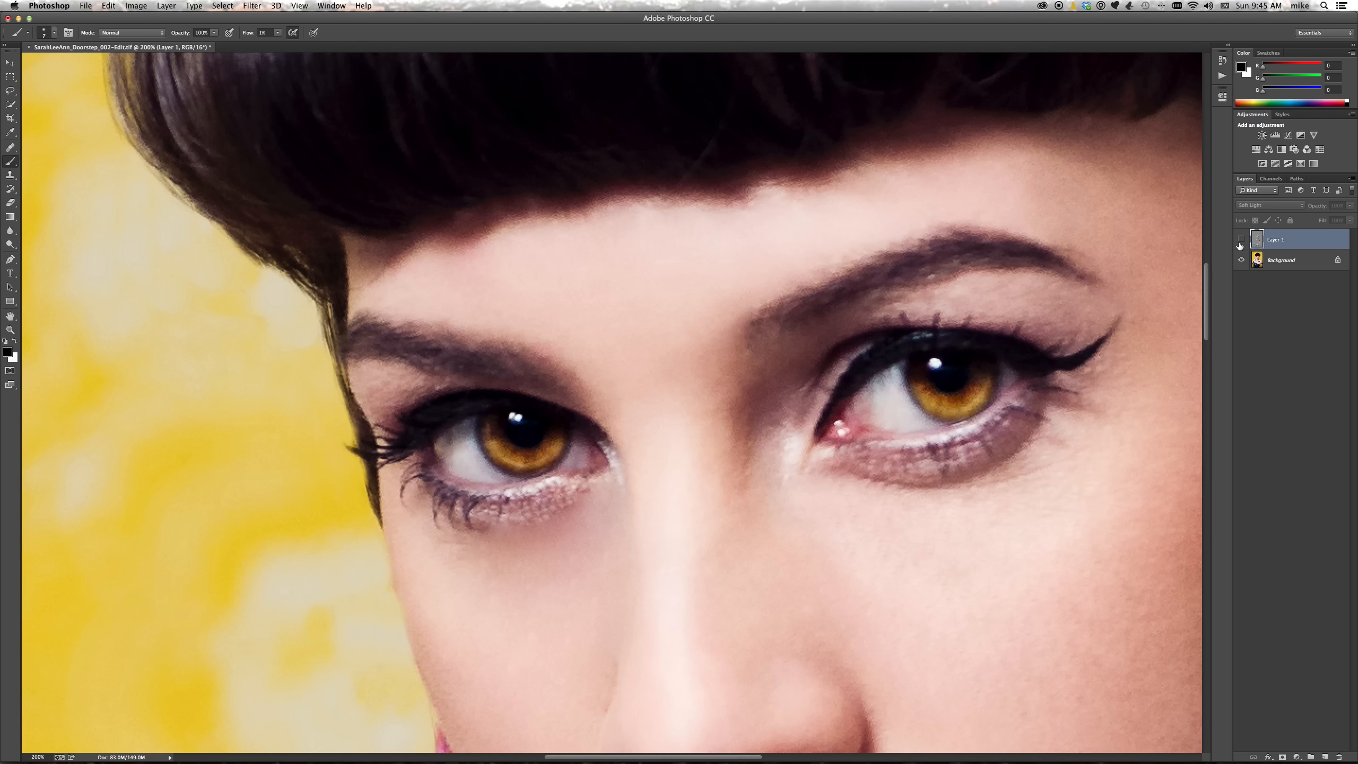
left_click(1241, 240)
left_click(1241, 239)
left_click(1241, 240)
key("super+0")
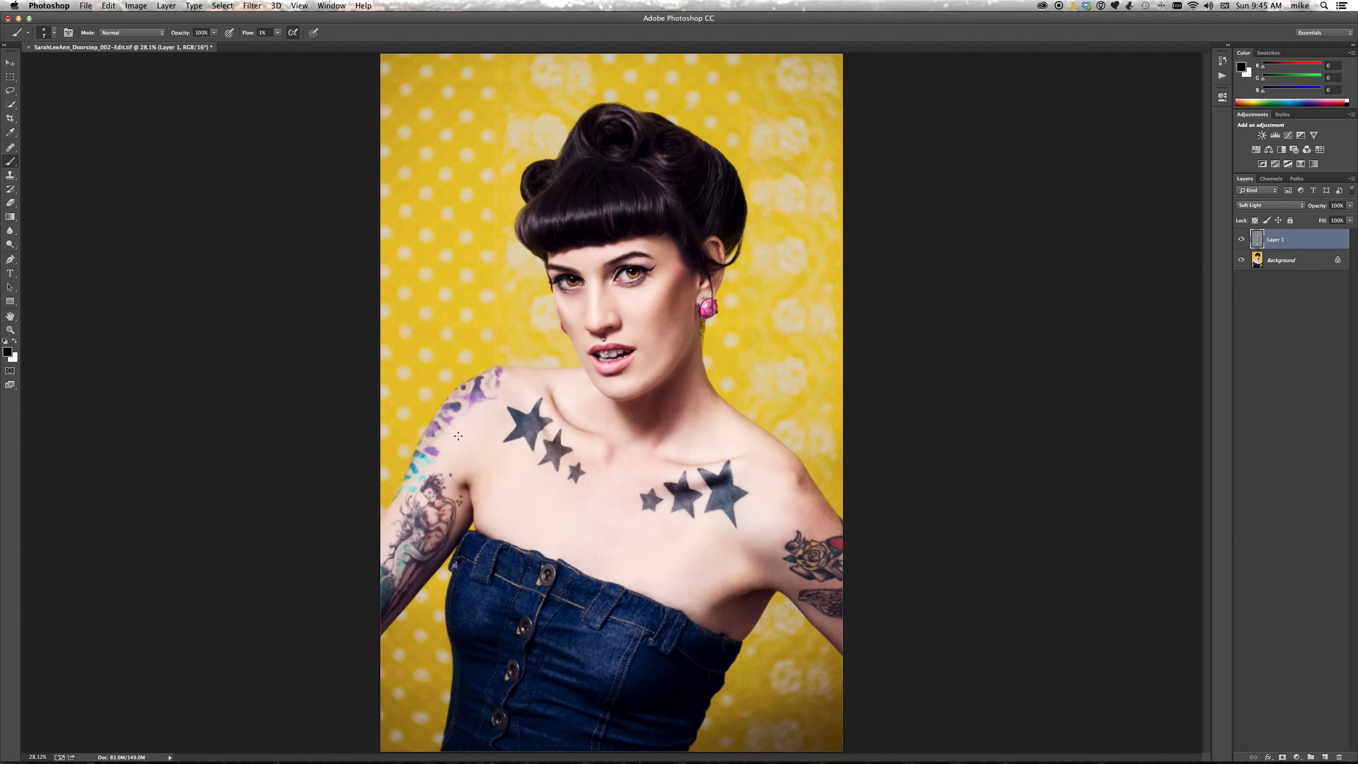
Enlarge the brush slightly and burn the dark band of hair below the highlight across the full fringe.
key("super+plus")
key("super+plus")
key("super+plus")
key("super+plus")
key("super+plus")
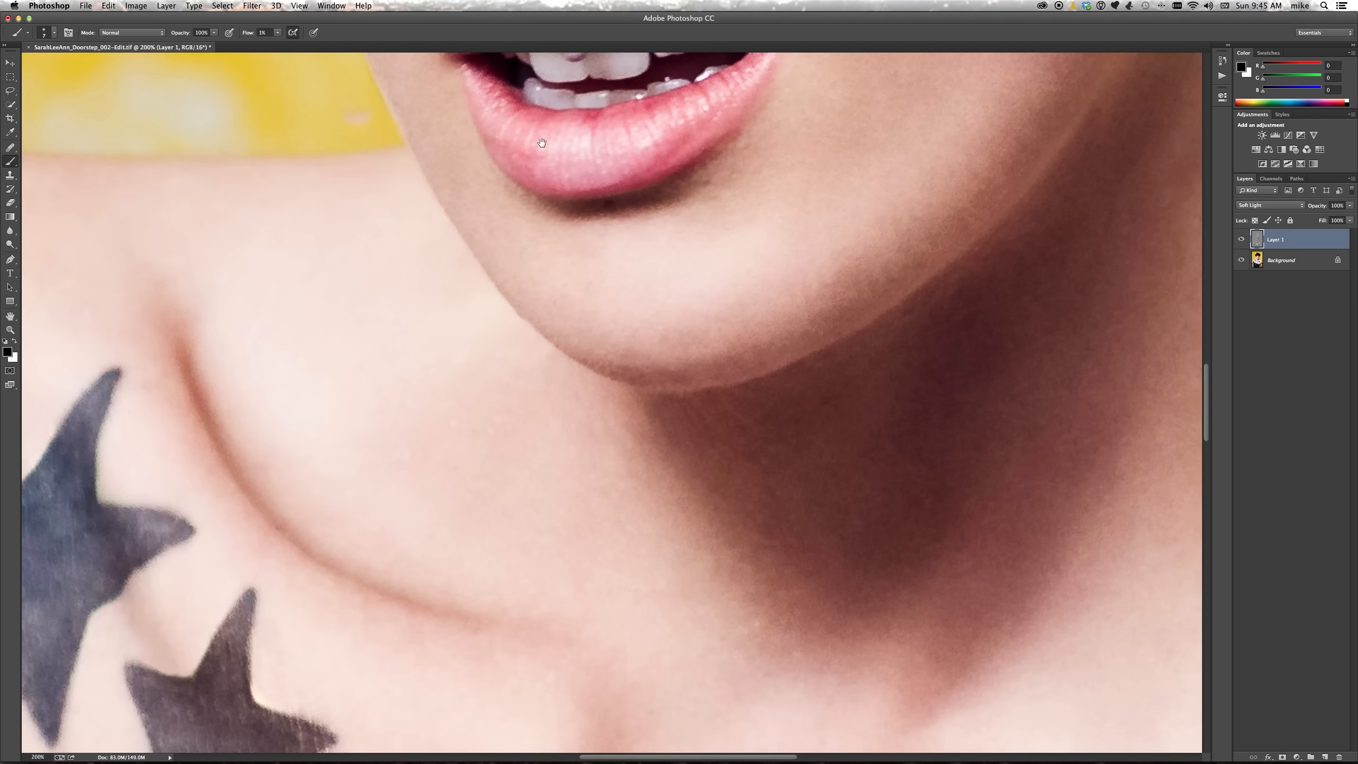
left_click_drag(542, 107, 563, 583)
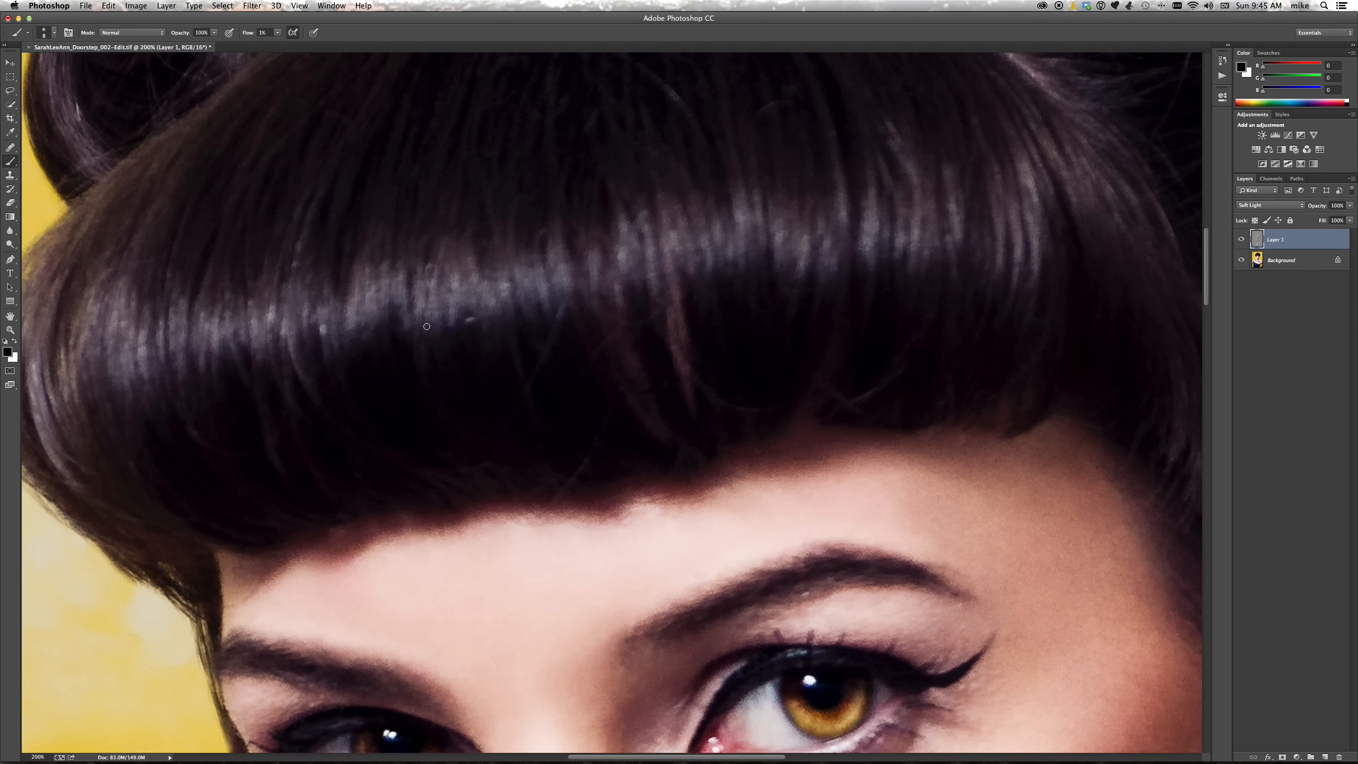
key("bracketright")
key("bracketright")
key("bracketright")
mouse_move(160, 430)
left_mouse_down()
mouse_move(171, 461)
mouse_move(241, 520)
mouse_move(231, 431)
mouse_move(321, 500)
mouse_move(323, 433)
mouse_move(358, 405)
mouse_move(436, 426)
mouse_move(444, 364)
mouse_move(608, 443)
mouse_move(632, 343)
mouse_move(709, 353)
mouse_move(740, 387)
left_mouse_up()
mouse_move(599, 364)
left_mouse_down()
mouse_move(618, 349)
mouse_move(677, 351)
mouse_move(776, 412)
mouse_move(863, 310)
mouse_move(856, 405)
mouse_move(961, 339)
mouse_move(1039, 400)
mouse_move(1112, 313)
mouse_move(1141, 318)
mouse_move(1182, 434)
mouse_move(1145, 394)
left_mouse_up()
Burn the upper part of the fringe and the hair where it meets the rolls, down to its left edge.
key("super+minus")
mouse_move(424, 298)
left_mouse_down()
mouse_move(473, 210)
mouse_move(456, 213)
mouse_move(520, 177)
mouse_move(476, 273)
mouse_move(548, 181)
mouse_move(576, 230)
mouse_move(574, 321)
mouse_move(634, 227)
mouse_move(638, 186)
mouse_move(805, 284)
mouse_move(829, 279)
mouse_move(699, 260)
left_mouse_up()
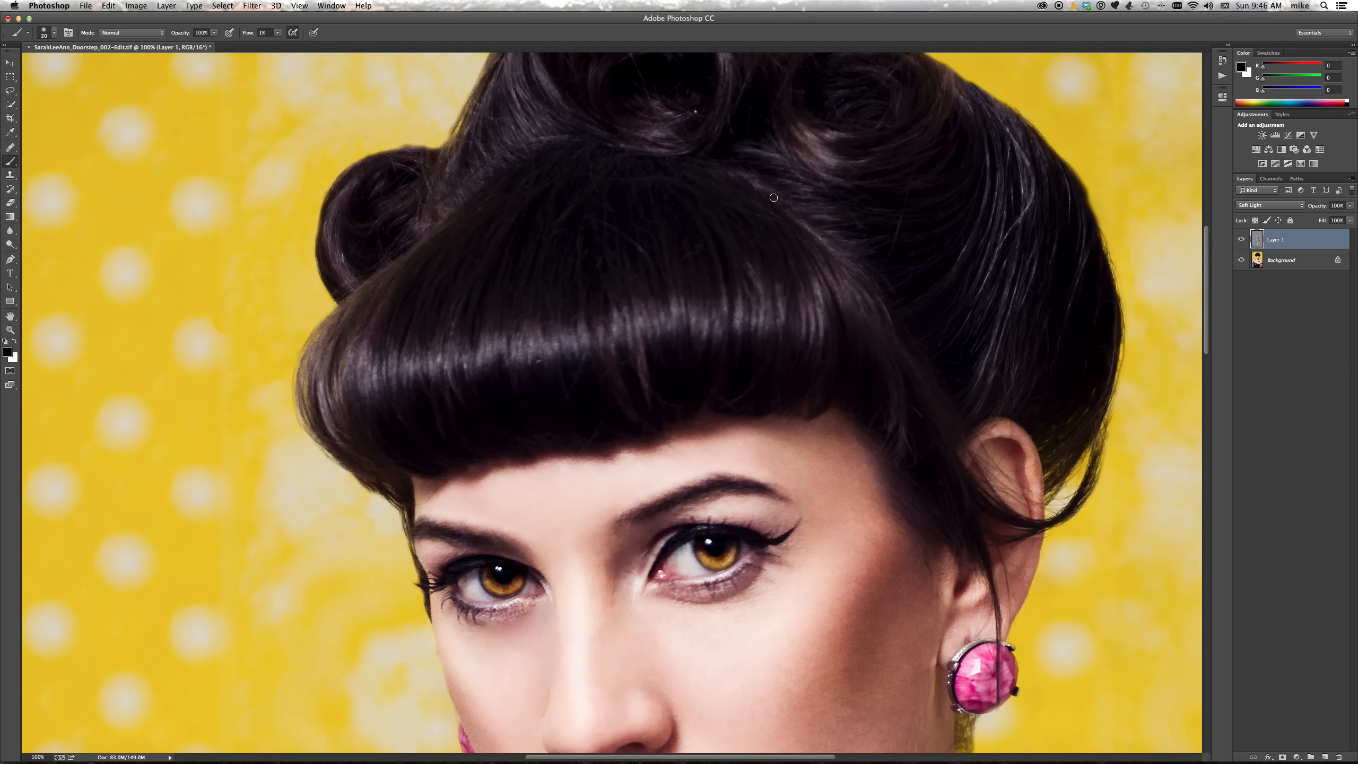
mouse_move(773, 197)
left_mouse_down()
mouse_move(717, 166)
mouse_move(771, 188)
left_mouse_up()
mouse_move(816, 228)
left_mouse_down()
mouse_move(784, 209)
mouse_move(819, 243)
mouse_move(733, 173)
left_mouse_up()
mouse_move(786, 218)
left_mouse_down()
mouse_move(816, 237)
mouse_move(780, 196)
mouse_move(817, 218)
mouse_move(749, 185)
mouse_move(777, 192)
mouse_move(776, 258)
mouse_move(774, 227)
mouse_move(706, 170)
mouse_move(444, 238)
mouse_move(389, 310)
mouse_move(336, 338)
mouse_move(432, 236)
mouse_move(340, 360)
mouse_move(421, 254)
mouse_move(380, 360)
mouse_move(406, 279)
mouse_move(372, 300)
mouse_move(345, 355)
mouse_move(332, 278)
mouse_move(333, 340)
mouse_move(306, 360)
left_mouse_up()
key("bracketright")
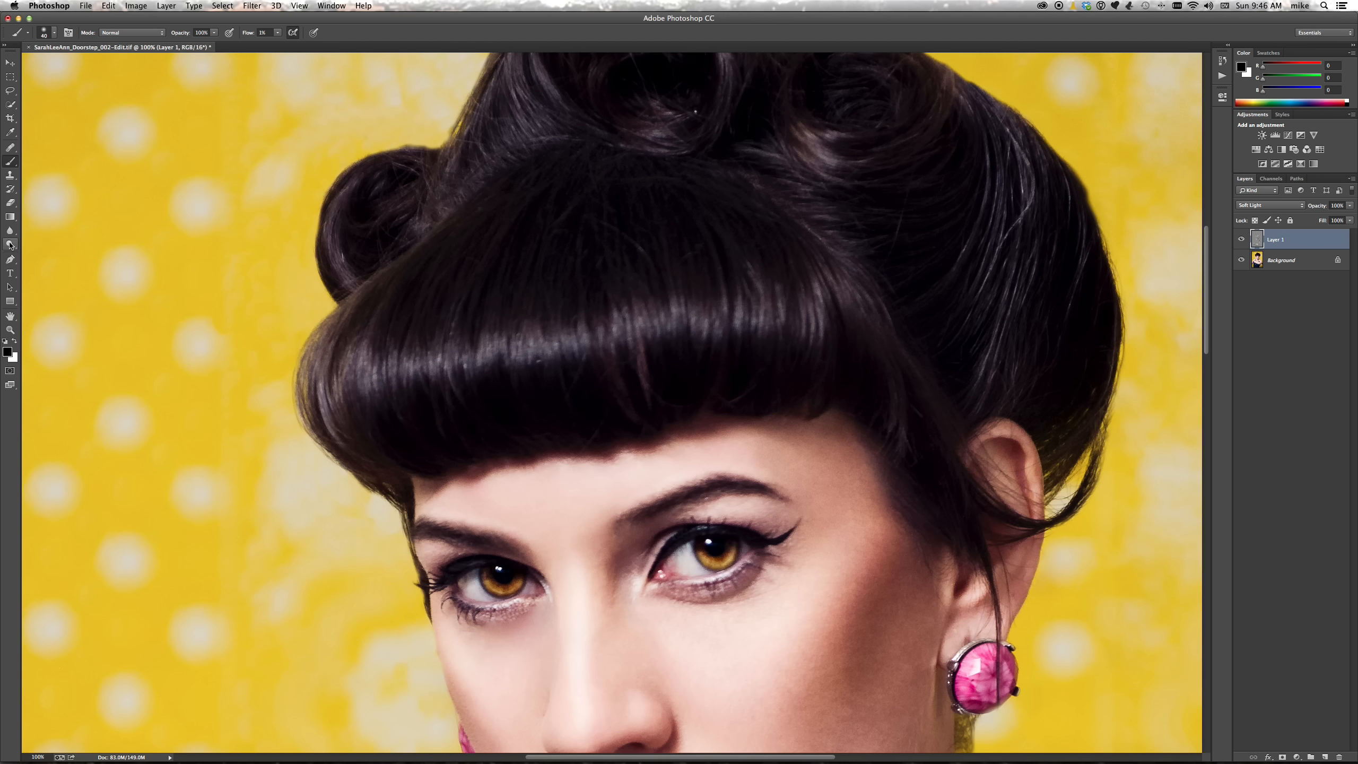
left_click(9, 245)
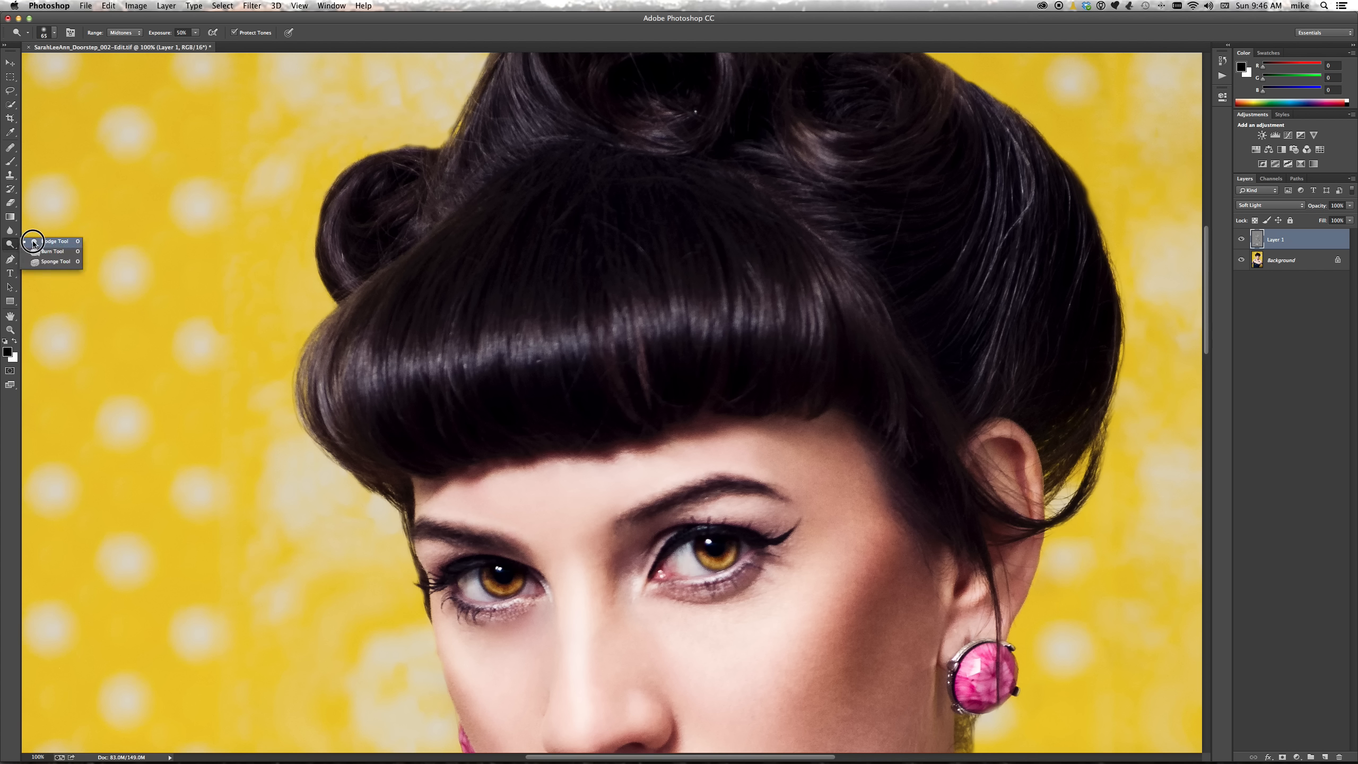
left_click(9, 247)
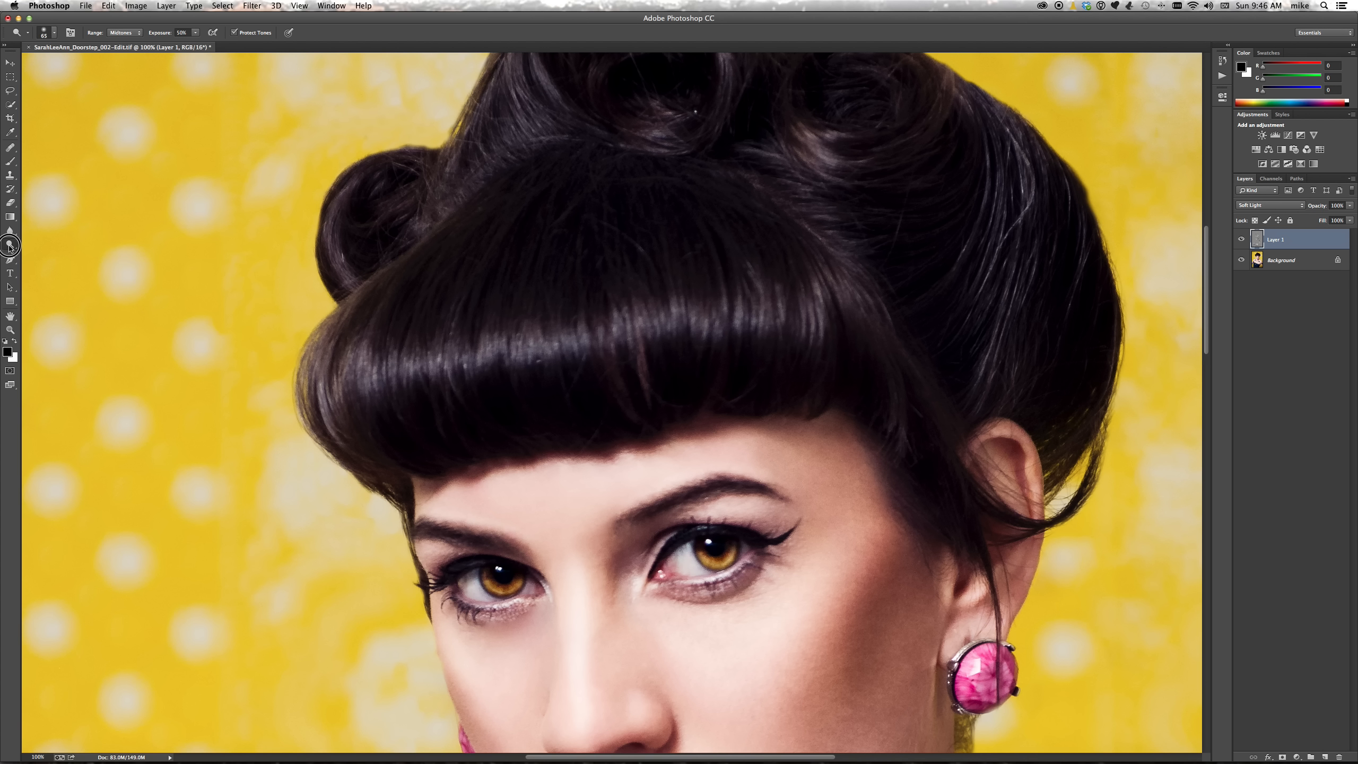
left_click(10, 165)
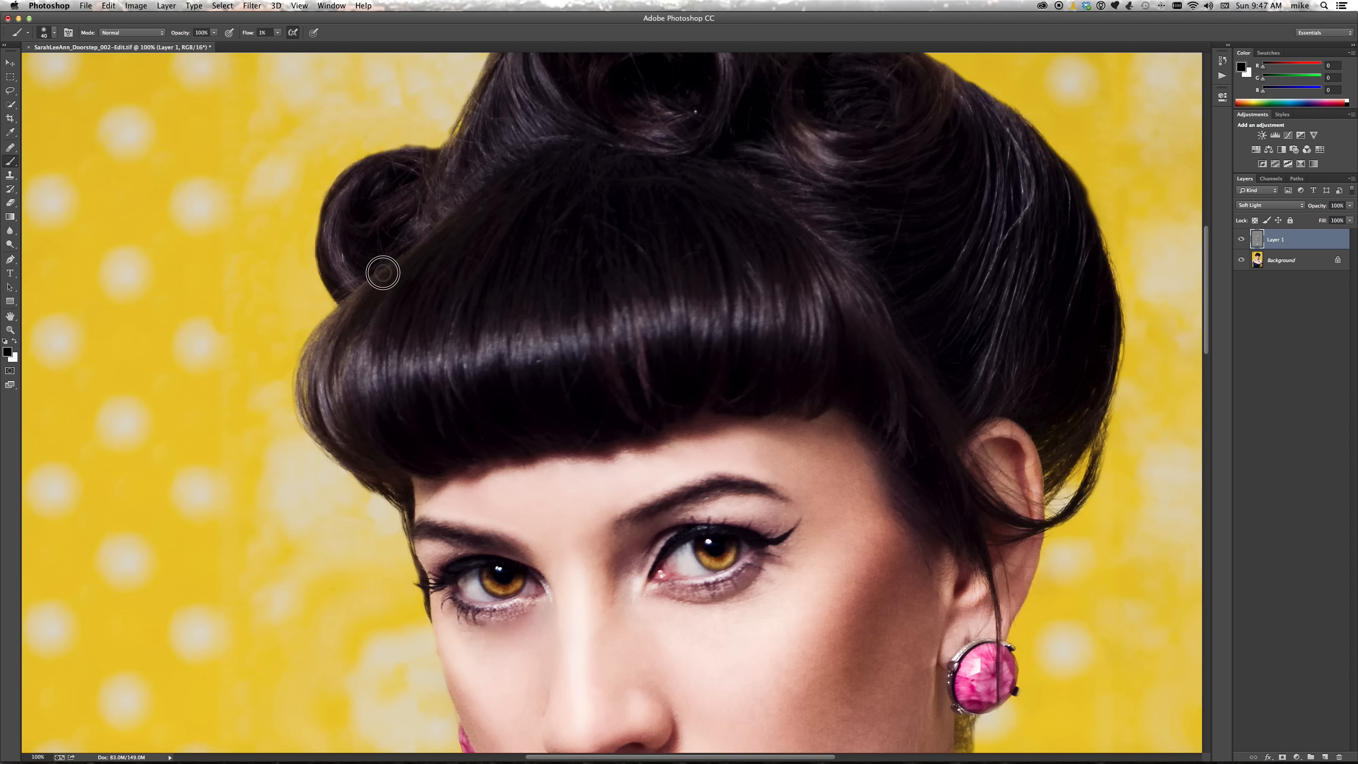
Burn the inside of the small hair roll on the left, reducing the brush for its outer edge.
scroll(479, 231, "up", 8)
scroll(479, 231, "left", 6)
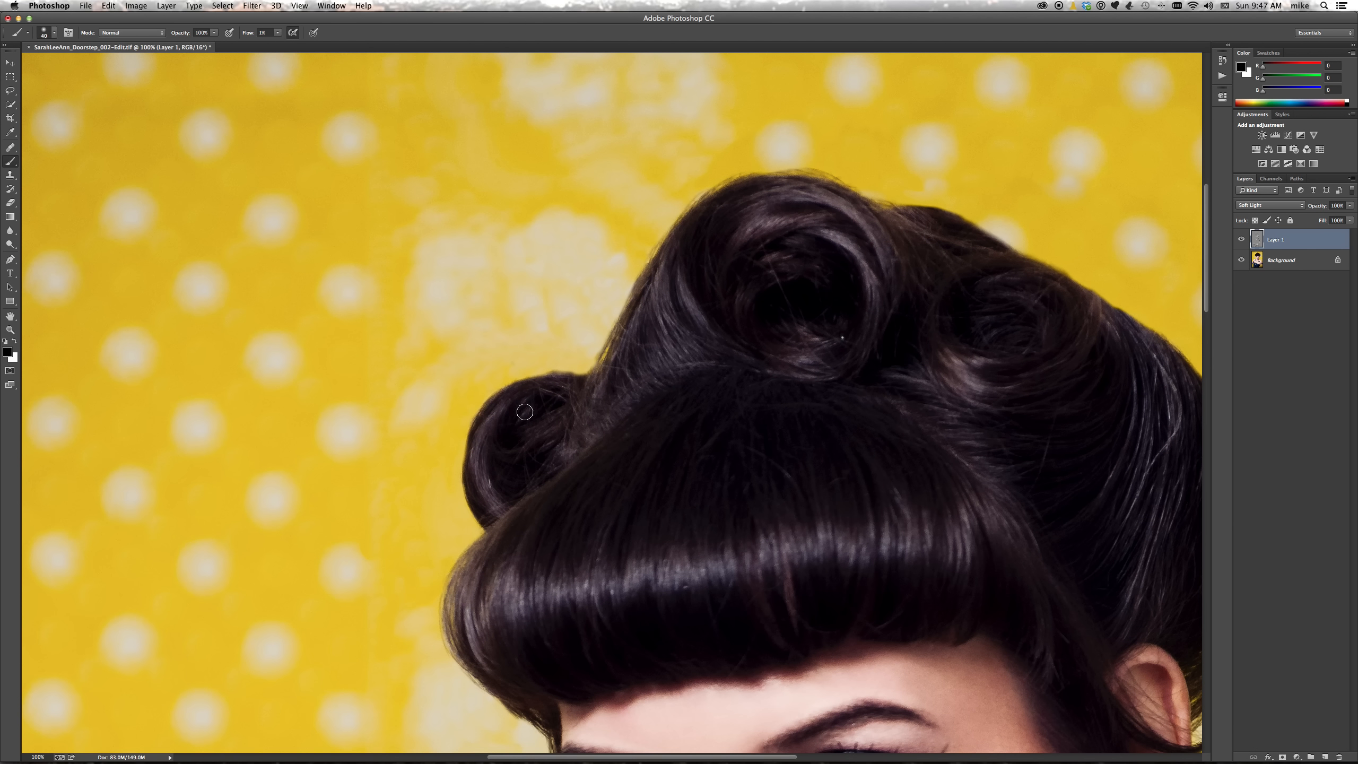
mouse_move(524, 411)
left_mouse_down()
mouse_move(508, 469)
mouse_move(493, 458)
mouse_move(505, 416)
mouse_move(533, 421)
mouse_move(506, 438)
mouse_move(526, 464)
left_mouse_up()
key("bracketleft")
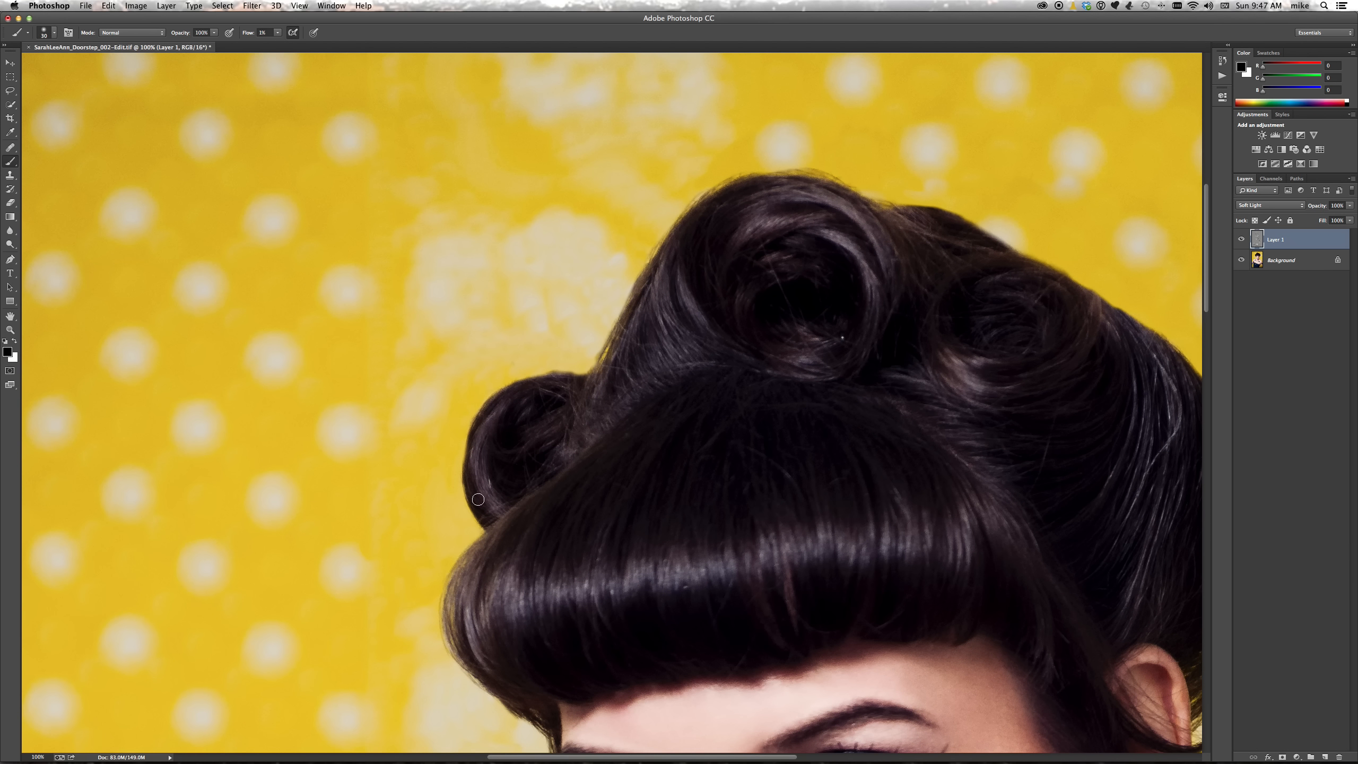